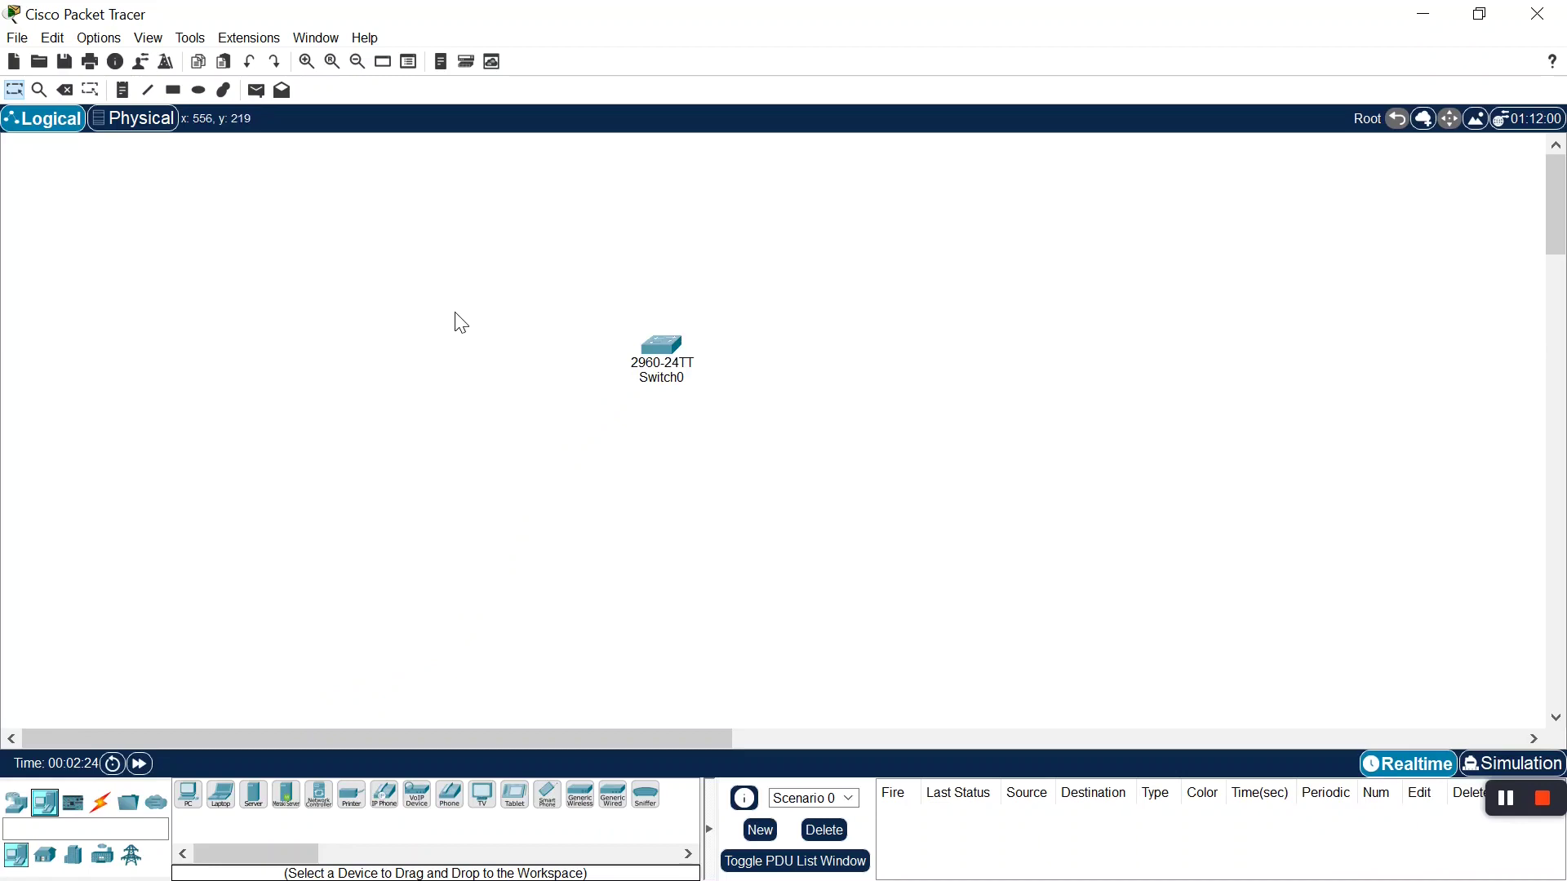
Place six PCs around Switch0: two on its left, two below it and two on its right
{"action": "left_click", "coordinate": [187, 794]}
{"action": "left_click", "coordinate": [447, 332]}
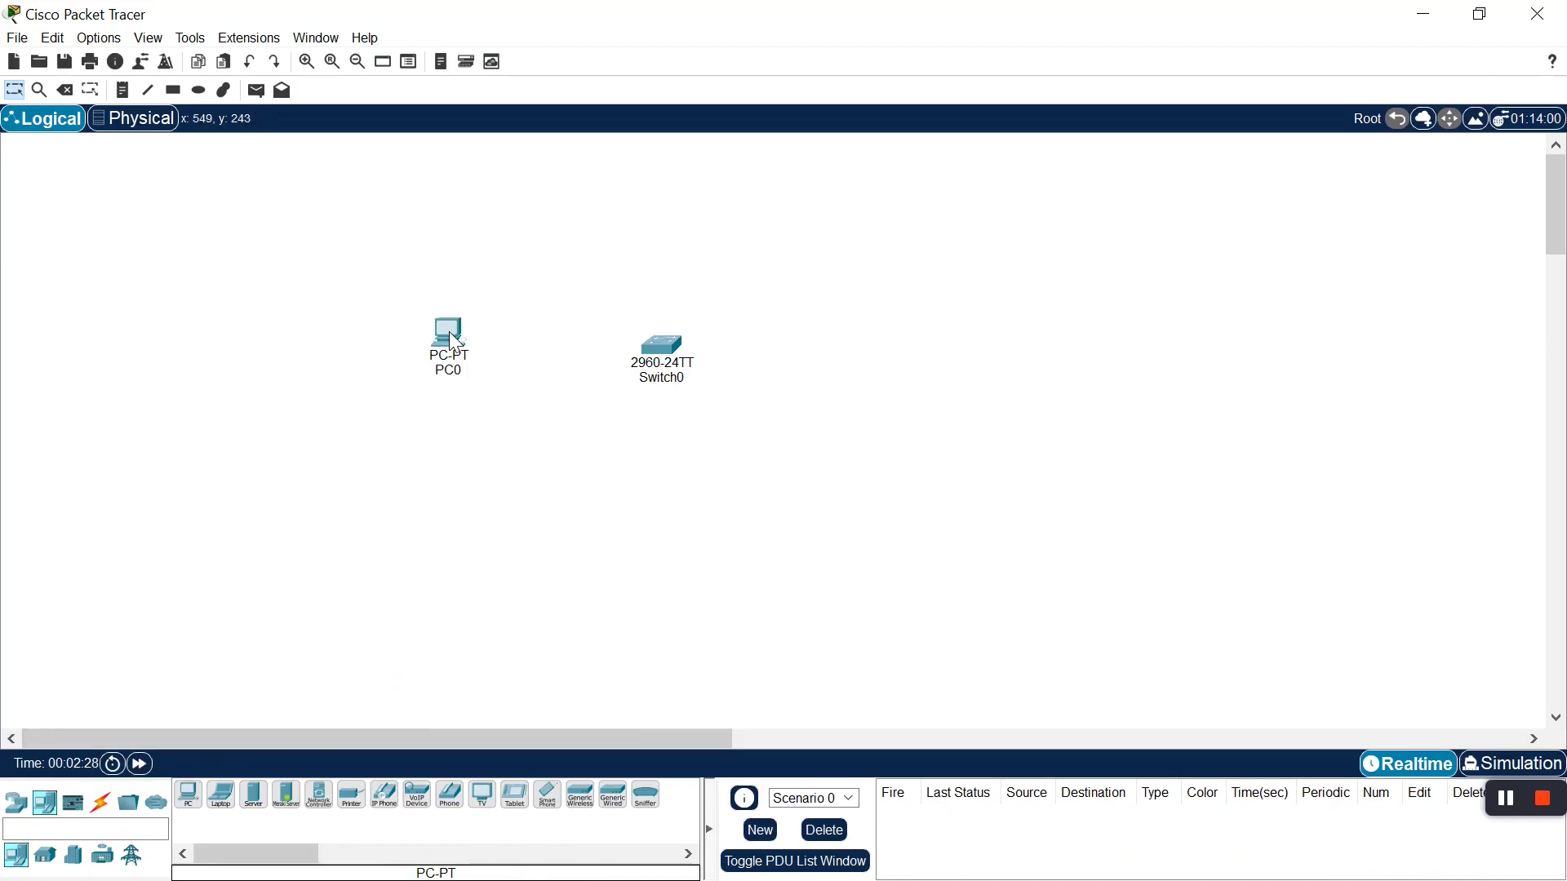
{"action": "left_click", "coordinate": [188, 795]}
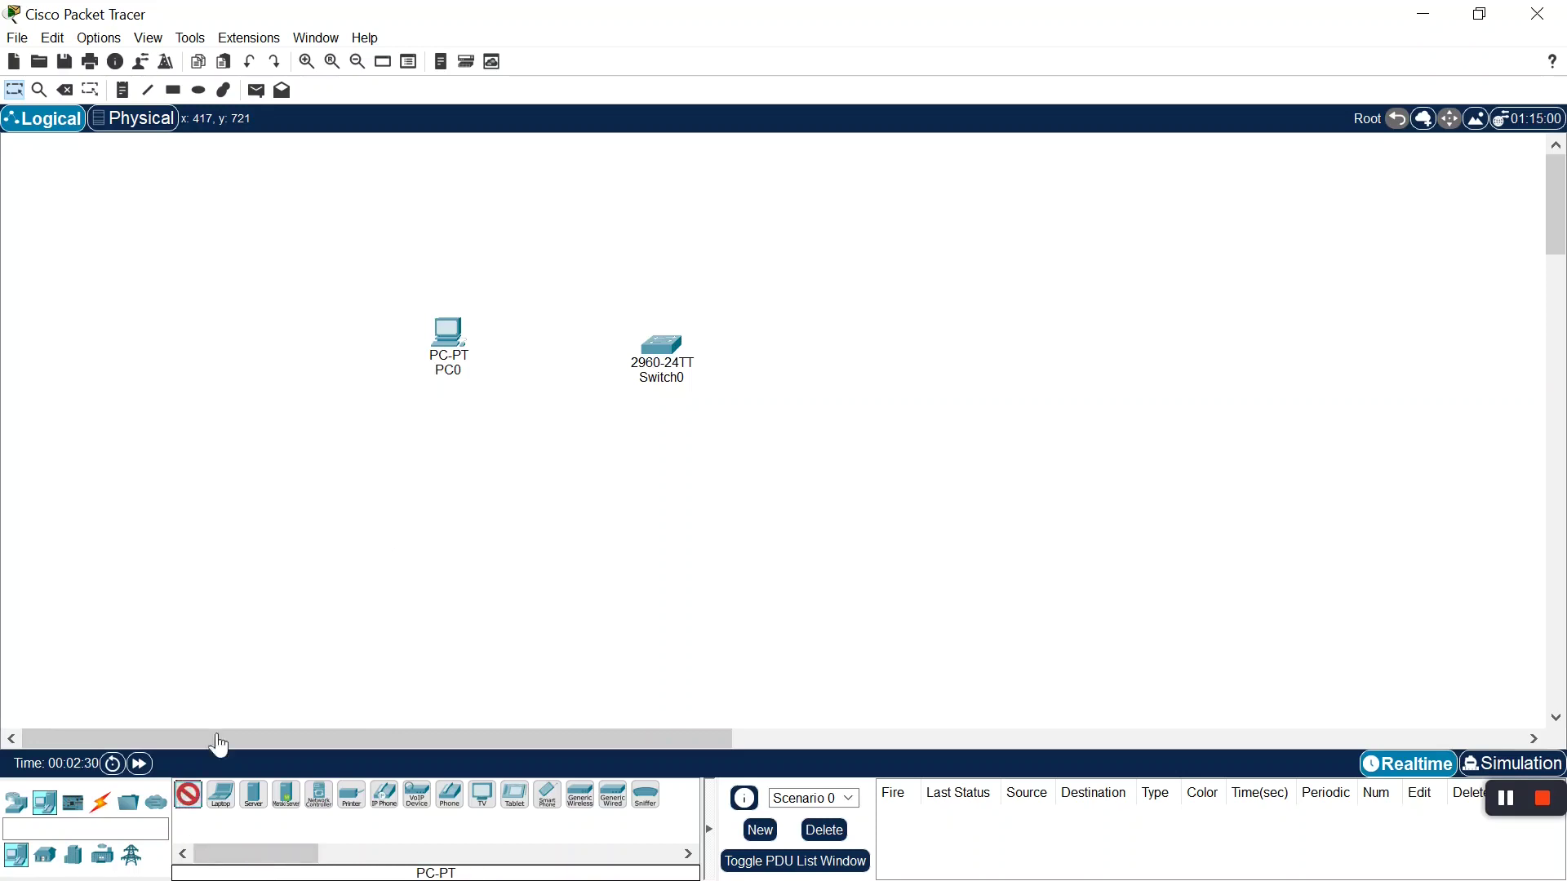
{"action": "left_click", "coordinate": [445, 449]}
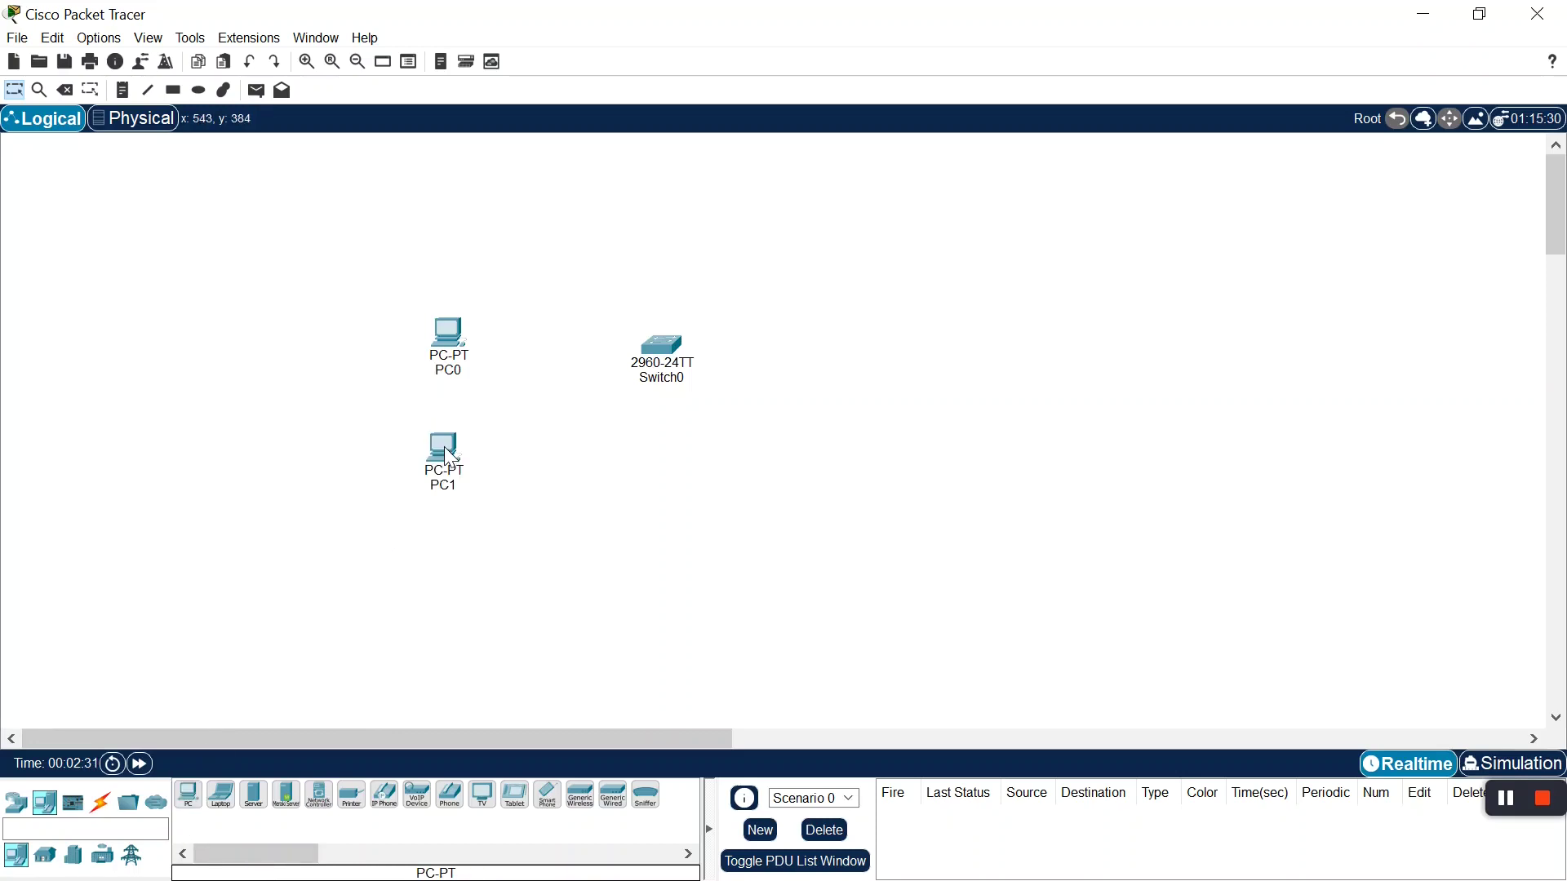
{"action": "left_click", "coordinate": [189, 798]}
{"action": "left_click", "coordinate": [616, 519]}
{"action": "left_click", "coordinate": [188, 796]}
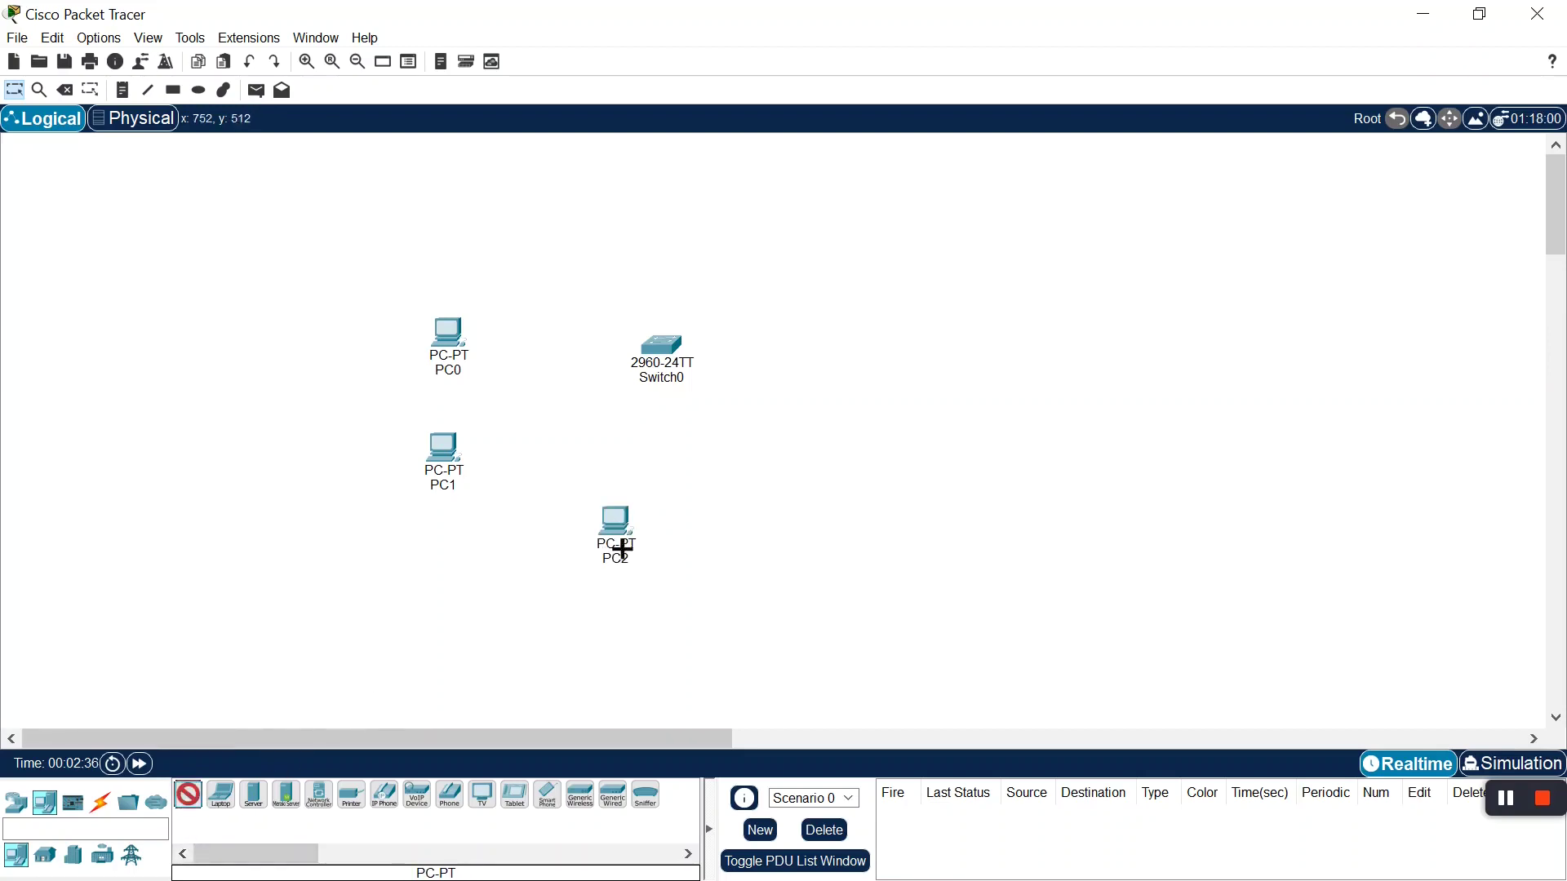
{"action": "left_click", "coordinate": [700, 527]}
{"action": "left_click", "coordinate": [187, 796]}
{"action": "left_click", "coordinate": [805, 339]}
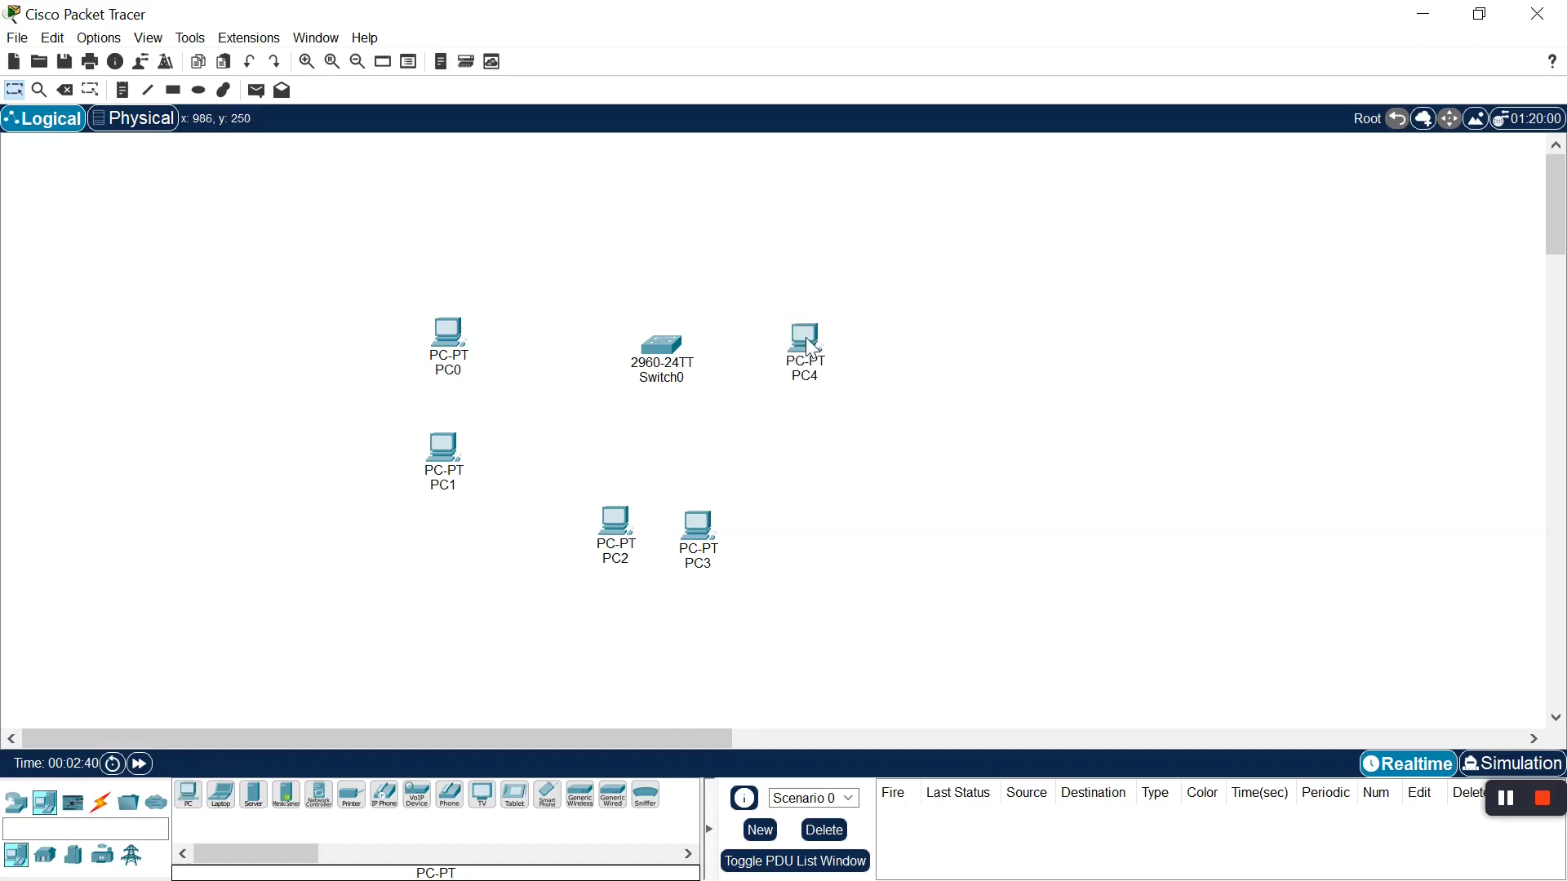
{"action": "left_click", "coordinate": [189, 801]}
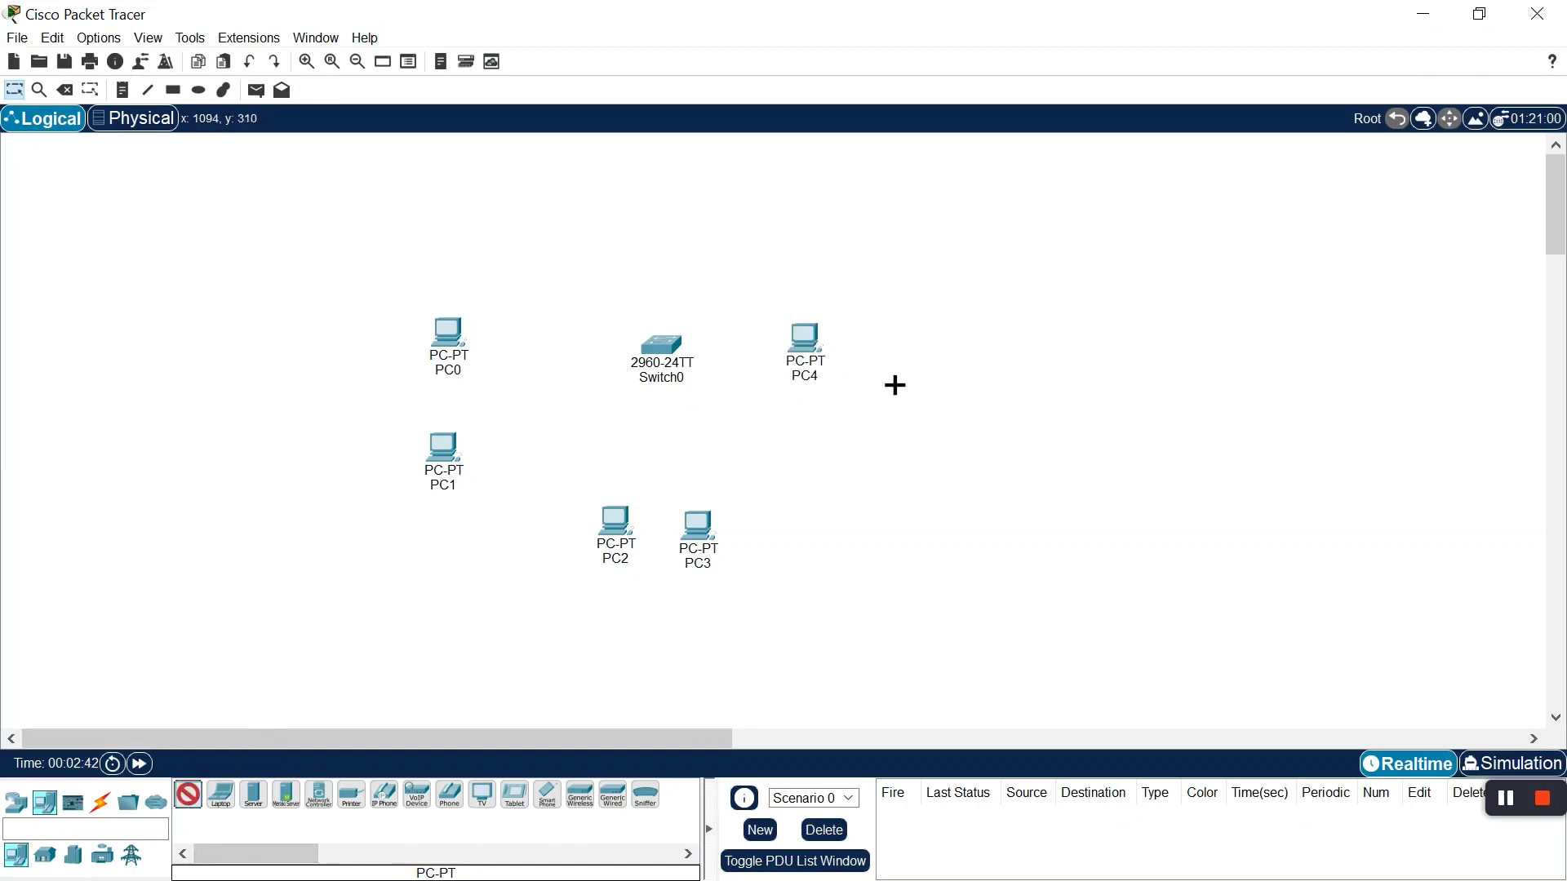
{"action": "left_click", "coordinate": [802, 456]}
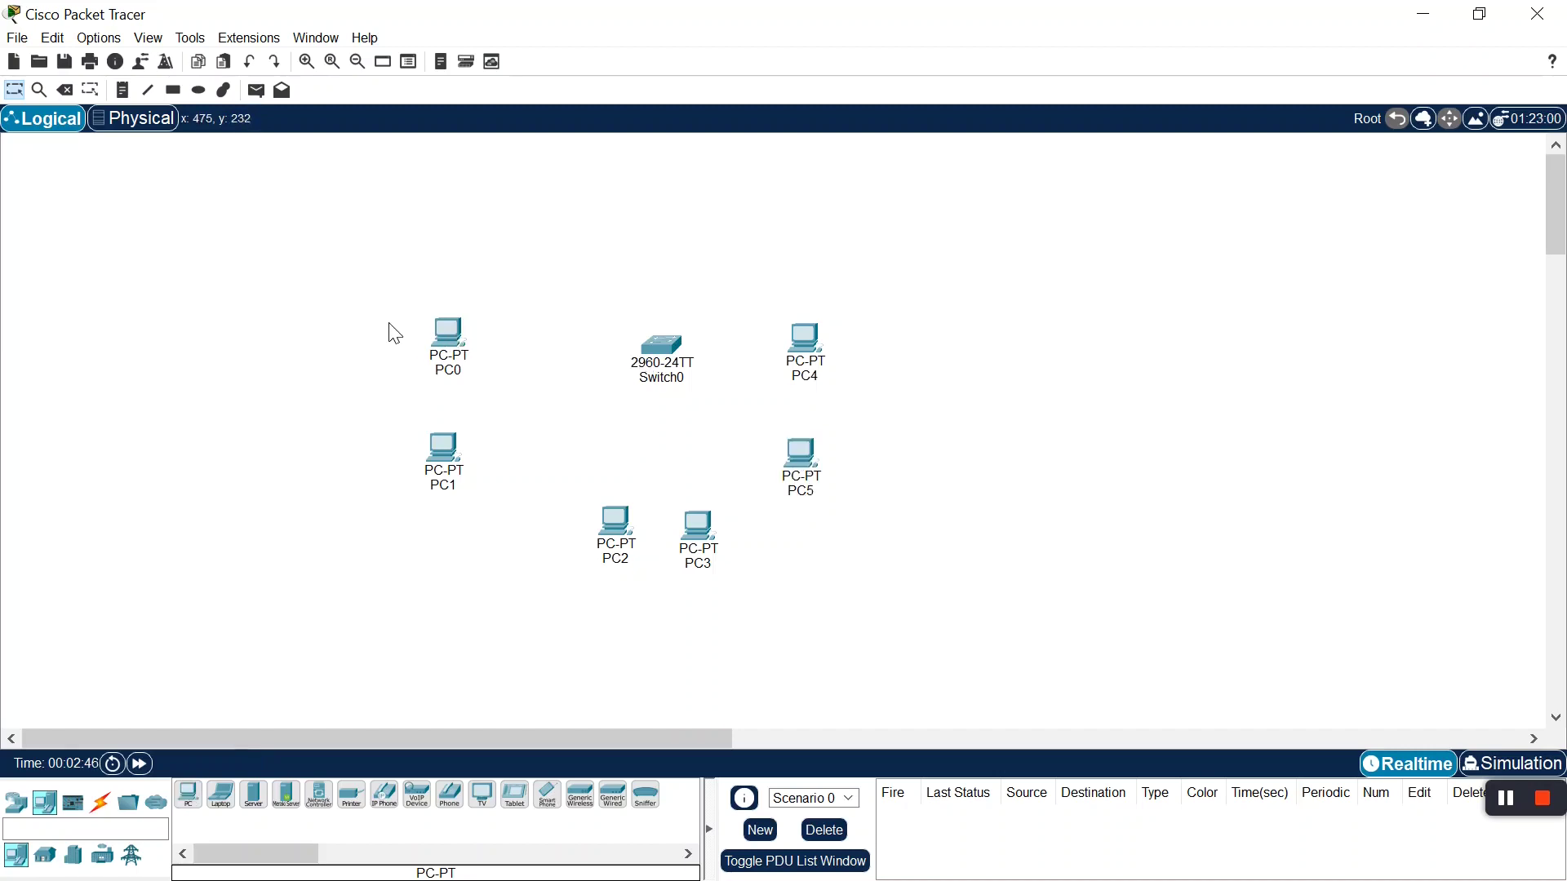
Shift PC0 and PC1 closer to the switch, then adjust PC1, PC5, PC4 and PC3 to align the PC pairs
{"action": "left_click_drag", "start_coordinate": [389, 324], "coordinate": [487, 482]}
{"action": "left_click_drag", "start_coordinate": [441, 349], "coordinate": [506, 356]}
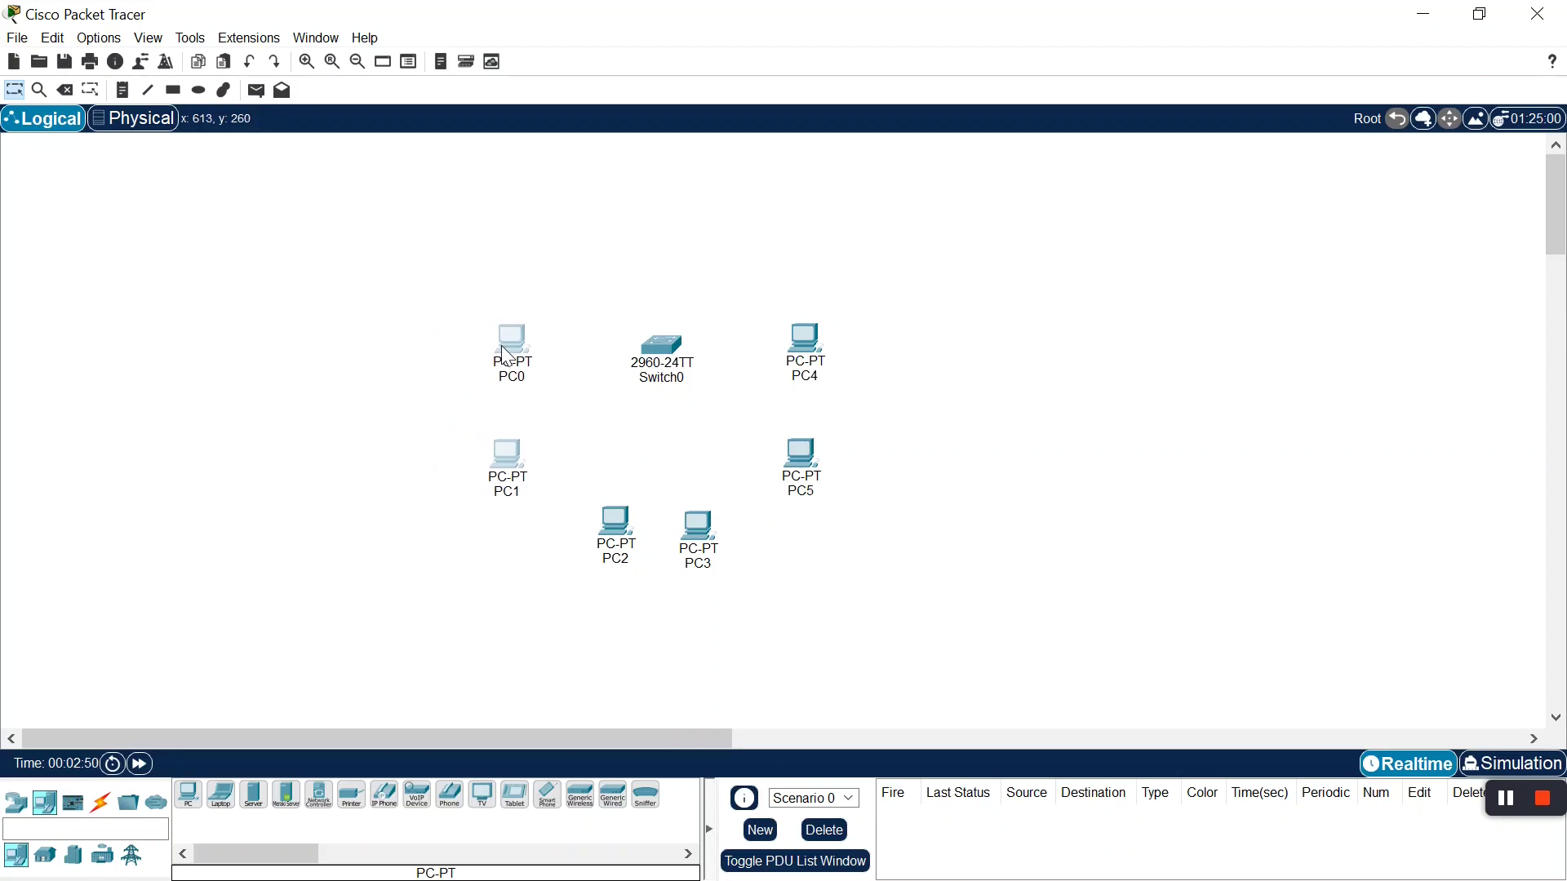
{"action": "left_click", "coordinate": [425, 480]}
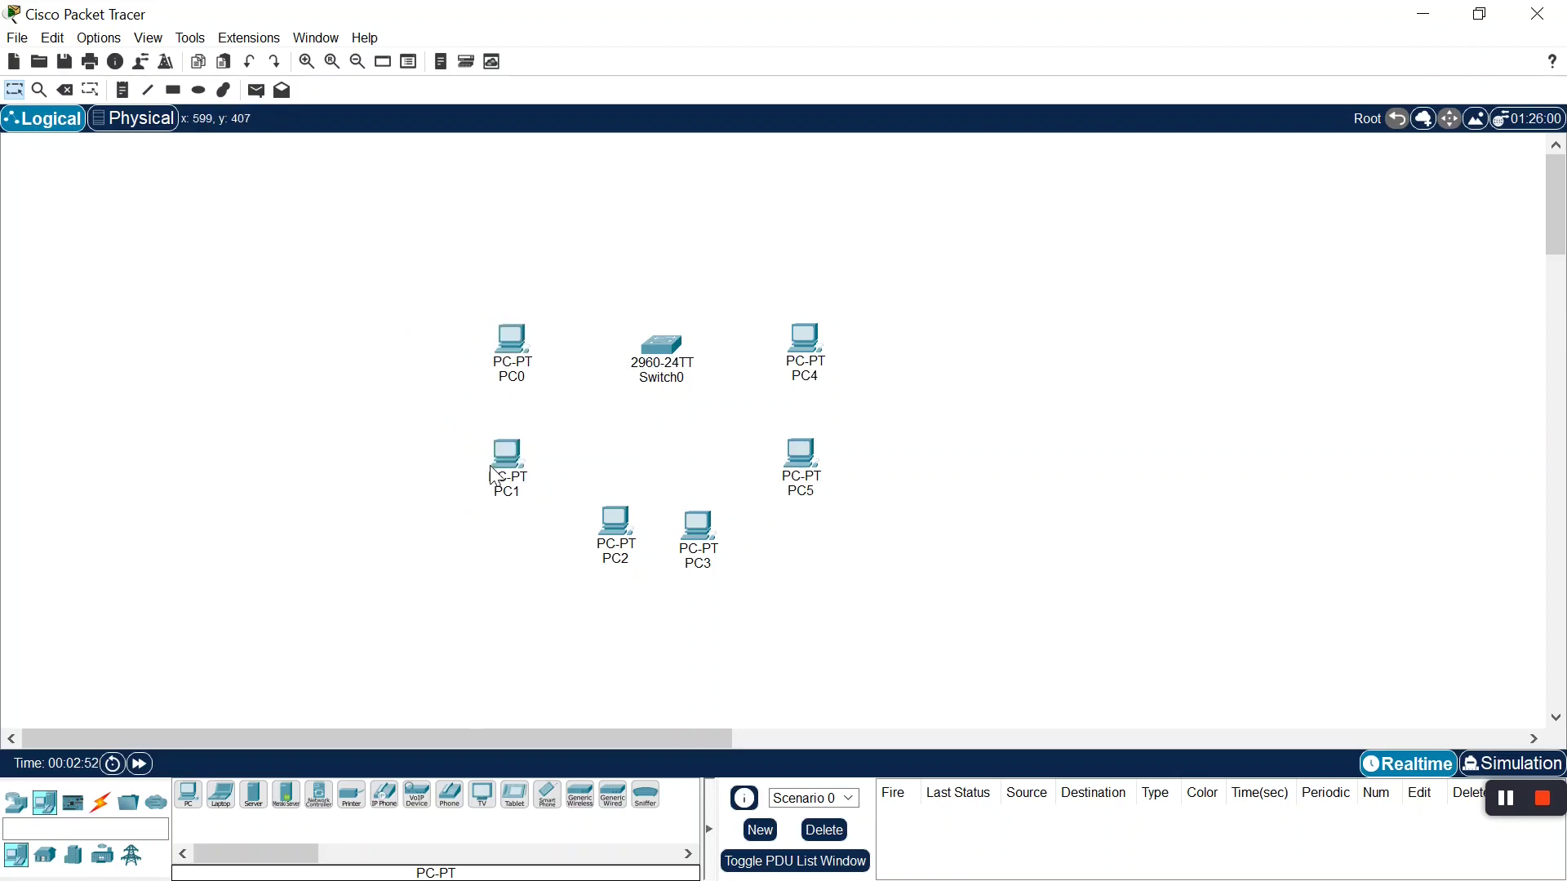
{"action": "left_click_drag", "start_coordinate": [495, 445], "coordinate": [511, 450]}
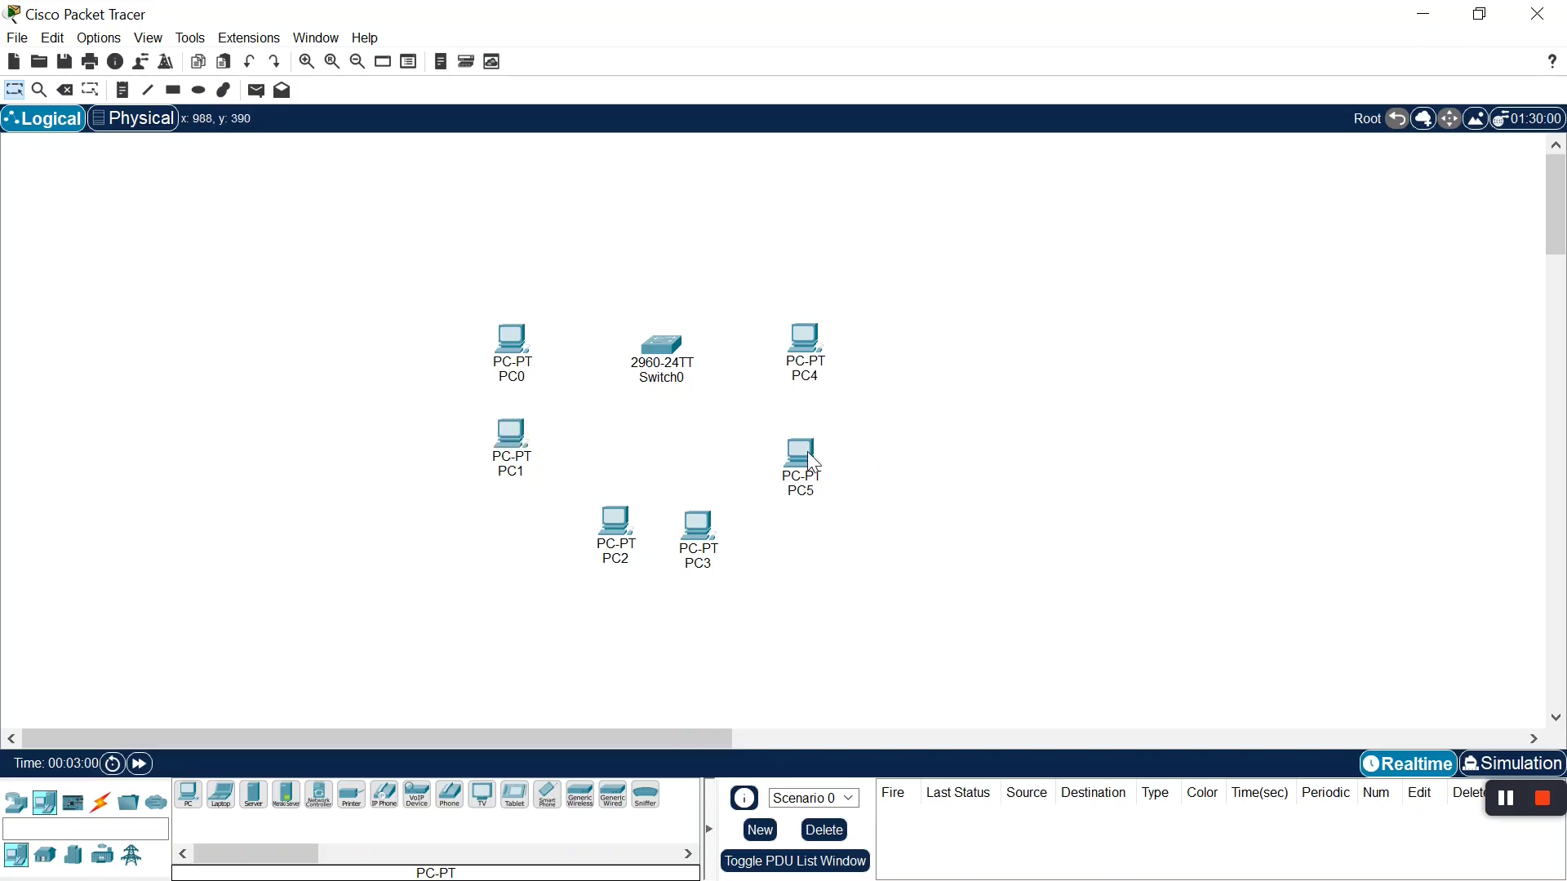
{"action": "left_click_drag", "start_coordinate": [799, 439], "coordinate": [797, 422]}
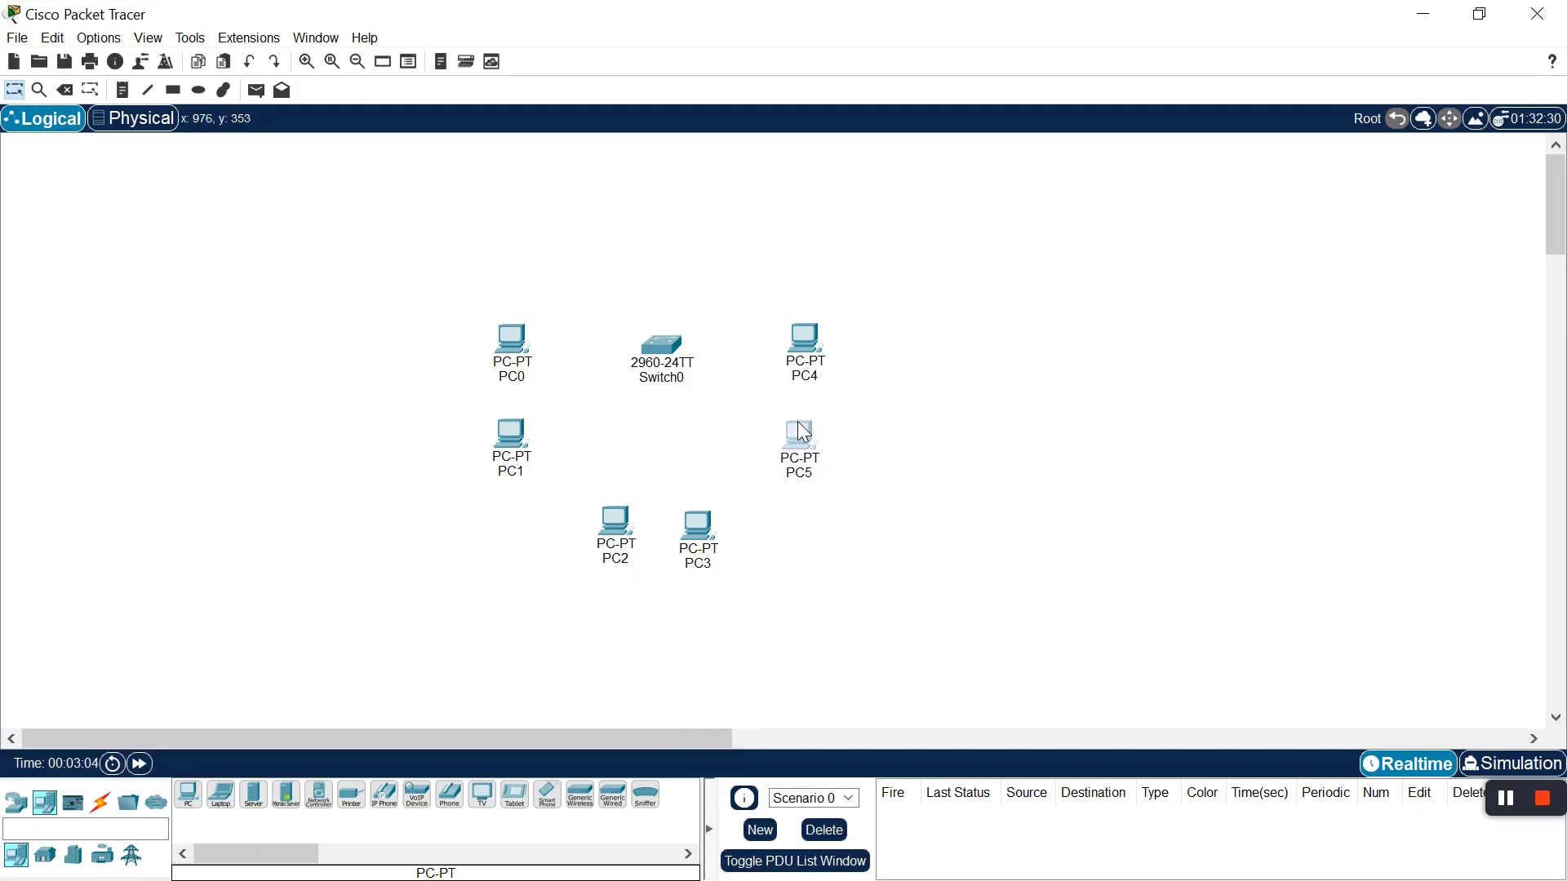
{"action": "left_click", "coordinate": [810, 343]}
{"action": "left_click_drag", "start_coordinate": [806, 341], "coordinate": [811, 341]}
{"action": "left_click", "coordinate": [692, 526]}
{"action": "left_click_drag", "start_coordinate": [692, 526], "coordinate": [692, 520]}
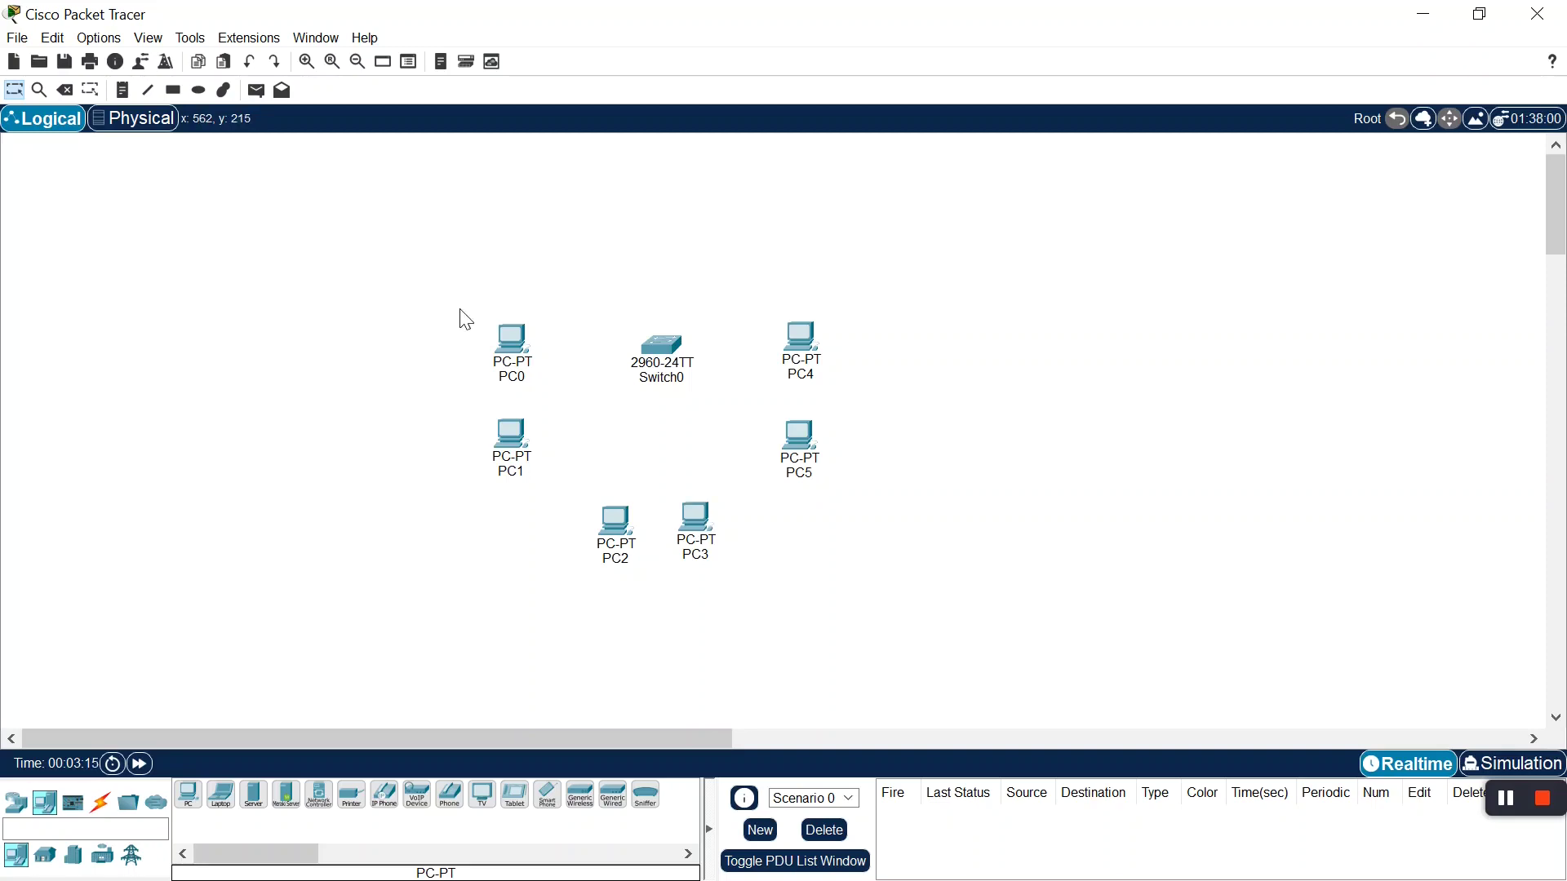
Move the three PC pairs closer in around Switch0 and nudge the switch to centre it between them
{"action": "left_click_drag", "start_coordinate": [458, 310], "coordinate": [556, 480]}
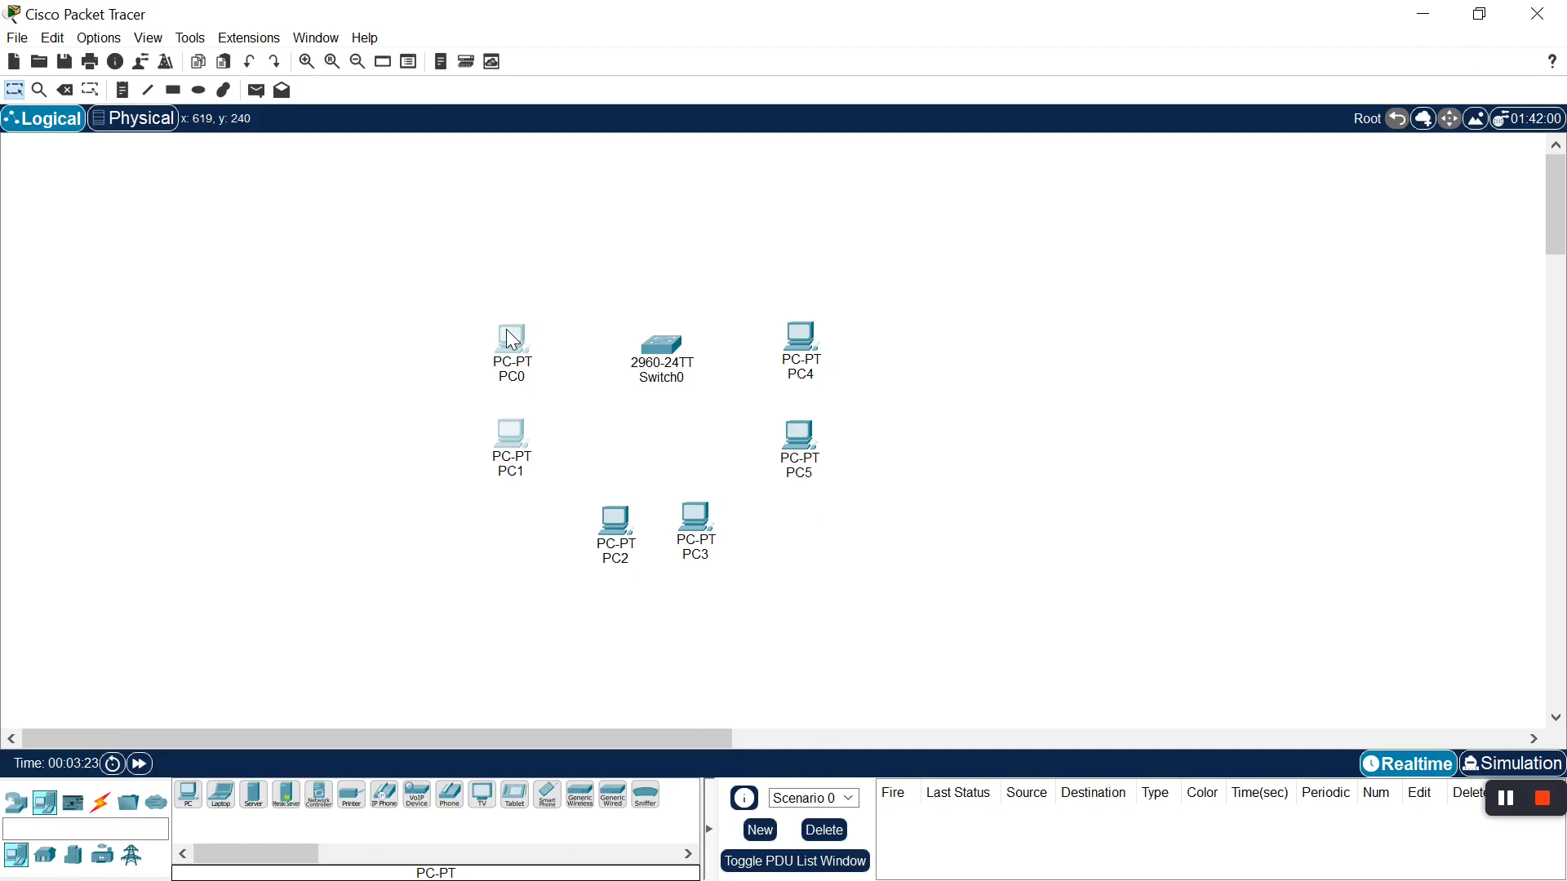
{"action": "left_click_drag", "start_coordinate": [512, 339], "coordinate": [546, 307]}
{"action": "left_click_drag", "start_coordinate": [773, 311], "coordinate": [831, 463]}
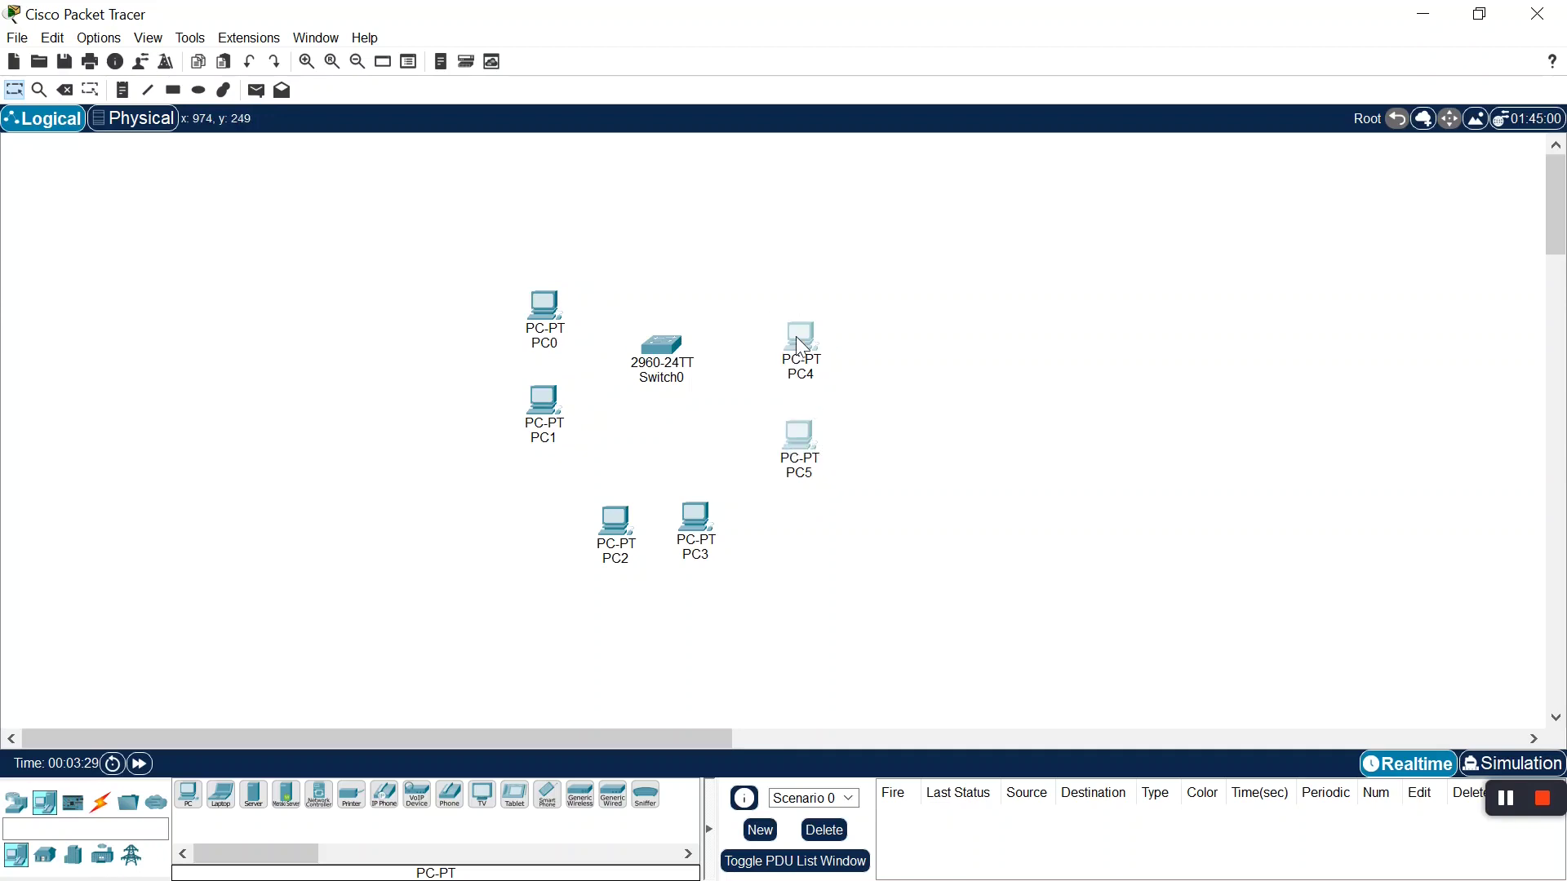
{"action": "left_click_drag", "start_coordinate": [797, 335], "coordinate": [763, 299]}
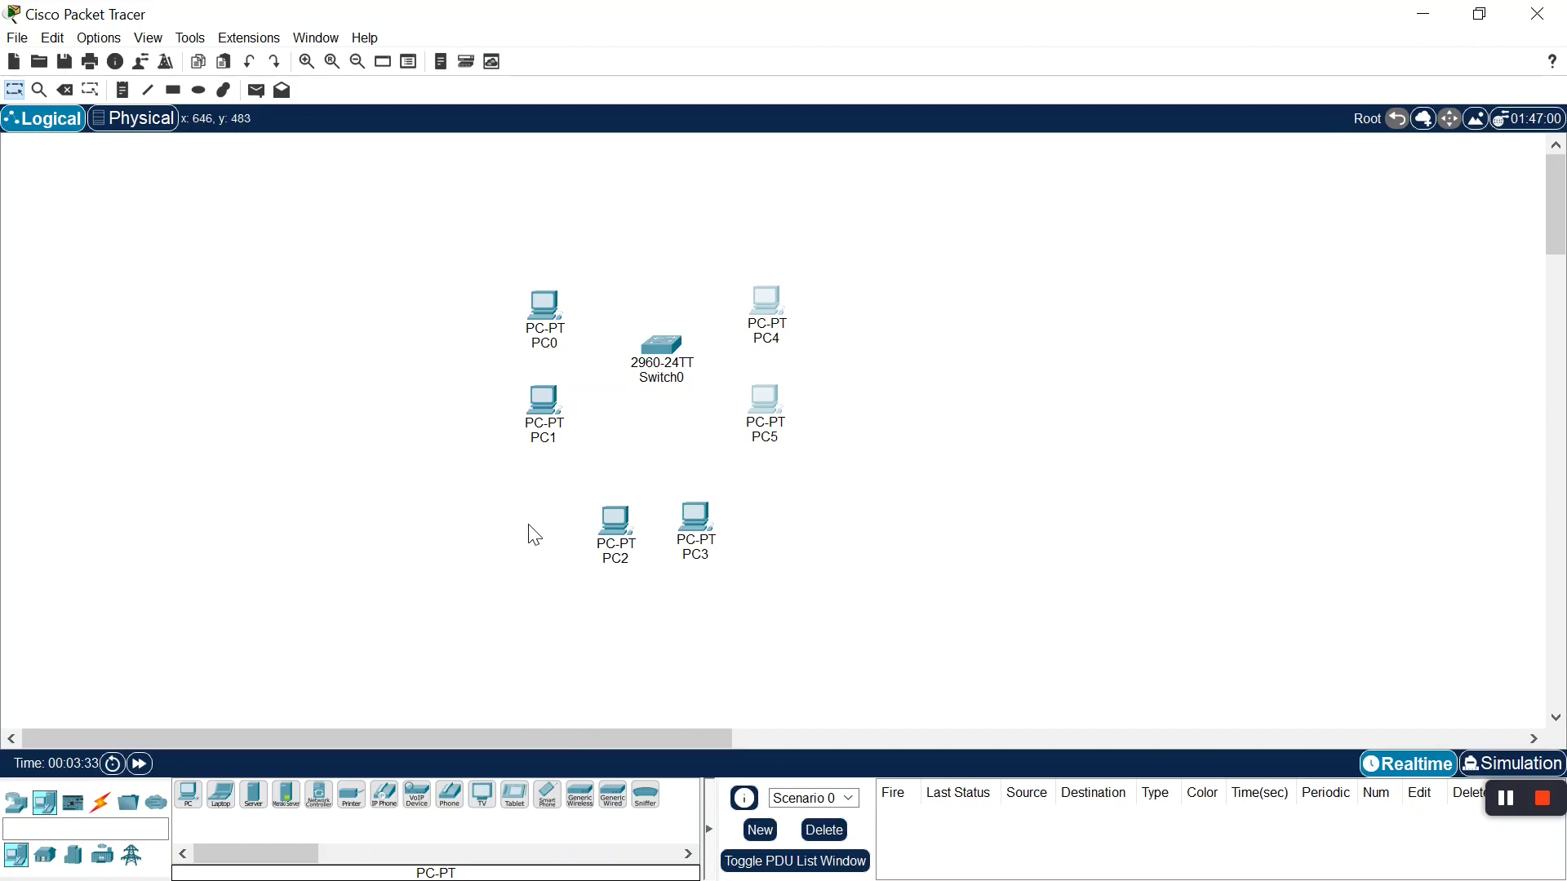
{"action": "left_click_drag", "start_coordinate": [539, 500], "coordinate": [717, 570]}
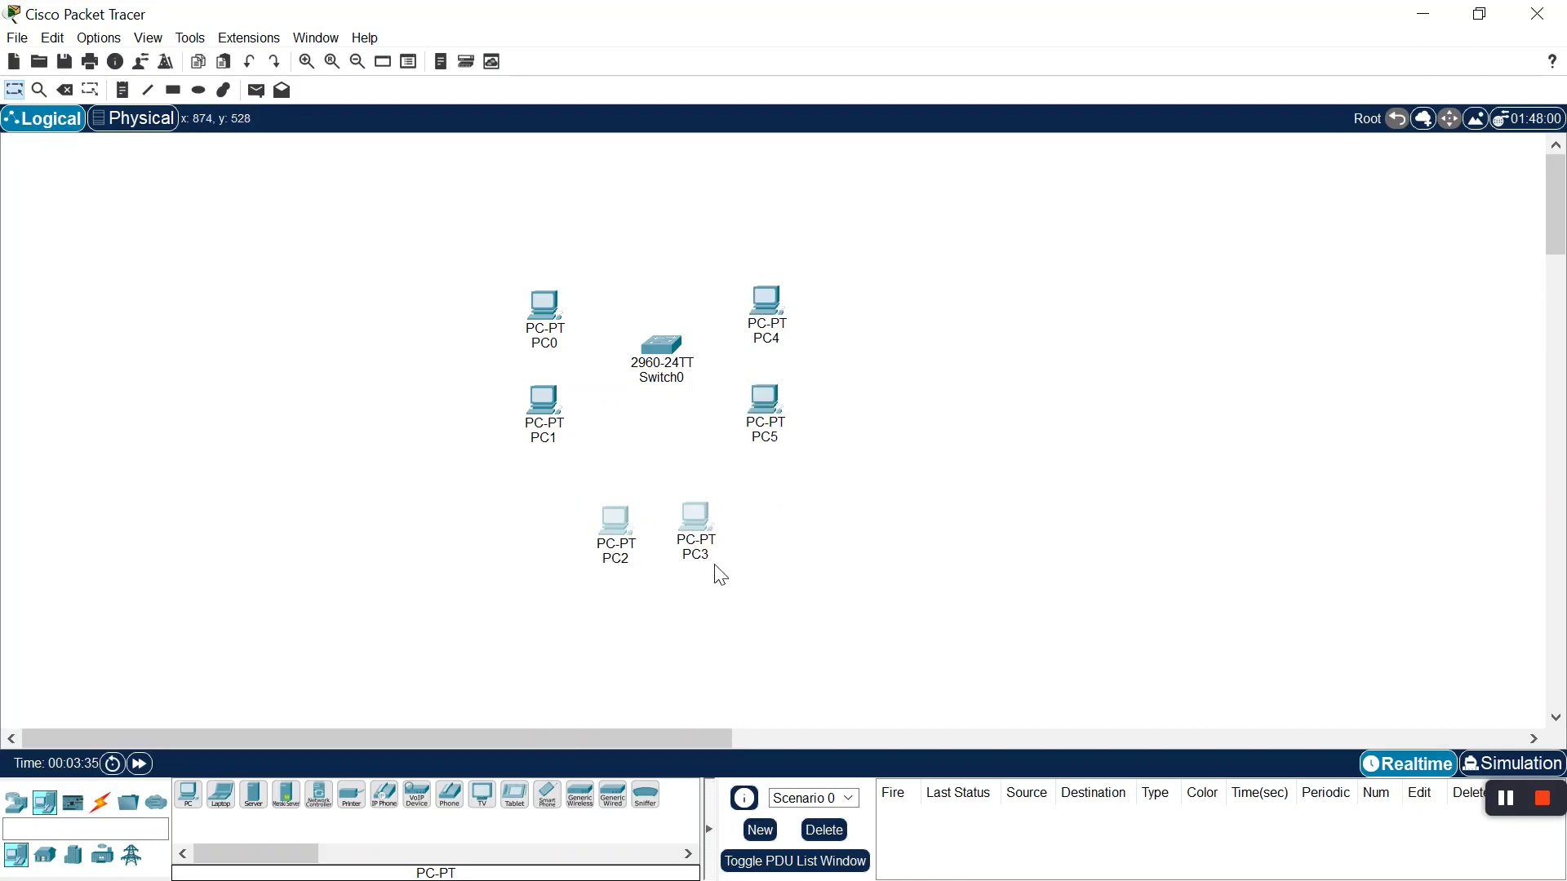
{"action": "left_click_drag", "start_coordinate": [616, 520], "coordinate": [617, 478]}
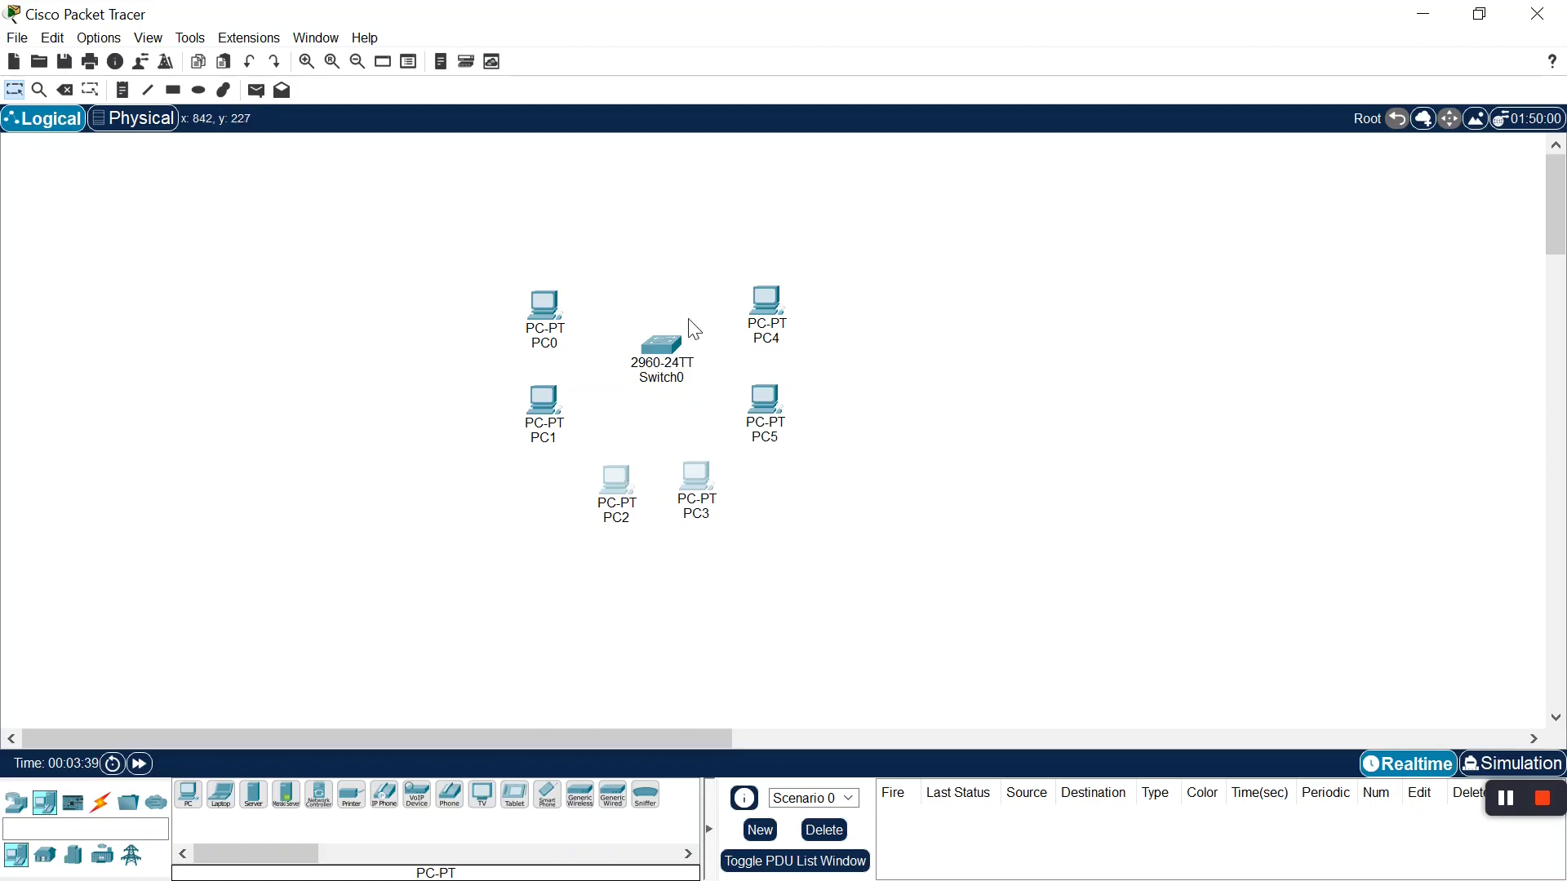
{"action": "left_click", "coordinate": [662, 347]}
{"action": "left_click_drag", "start_coordinate": [661, 346], "coordinate": [653, 339]}
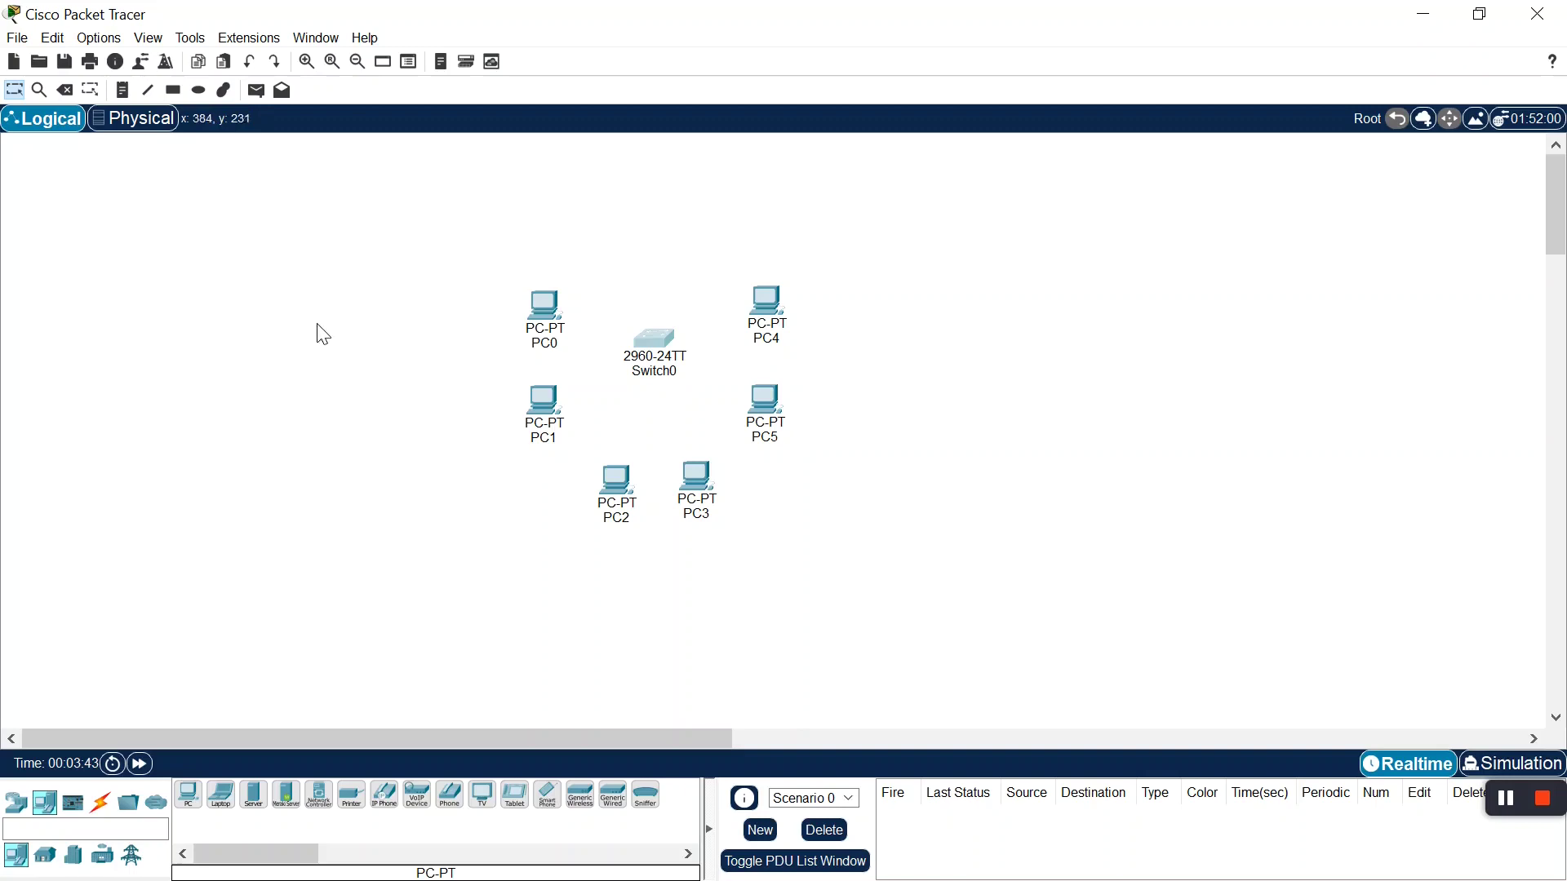
Draw a rectangle with green #00aa00 fill around PC0 and PC1
{"action": "left_click", "coordinate": [199, 91]}
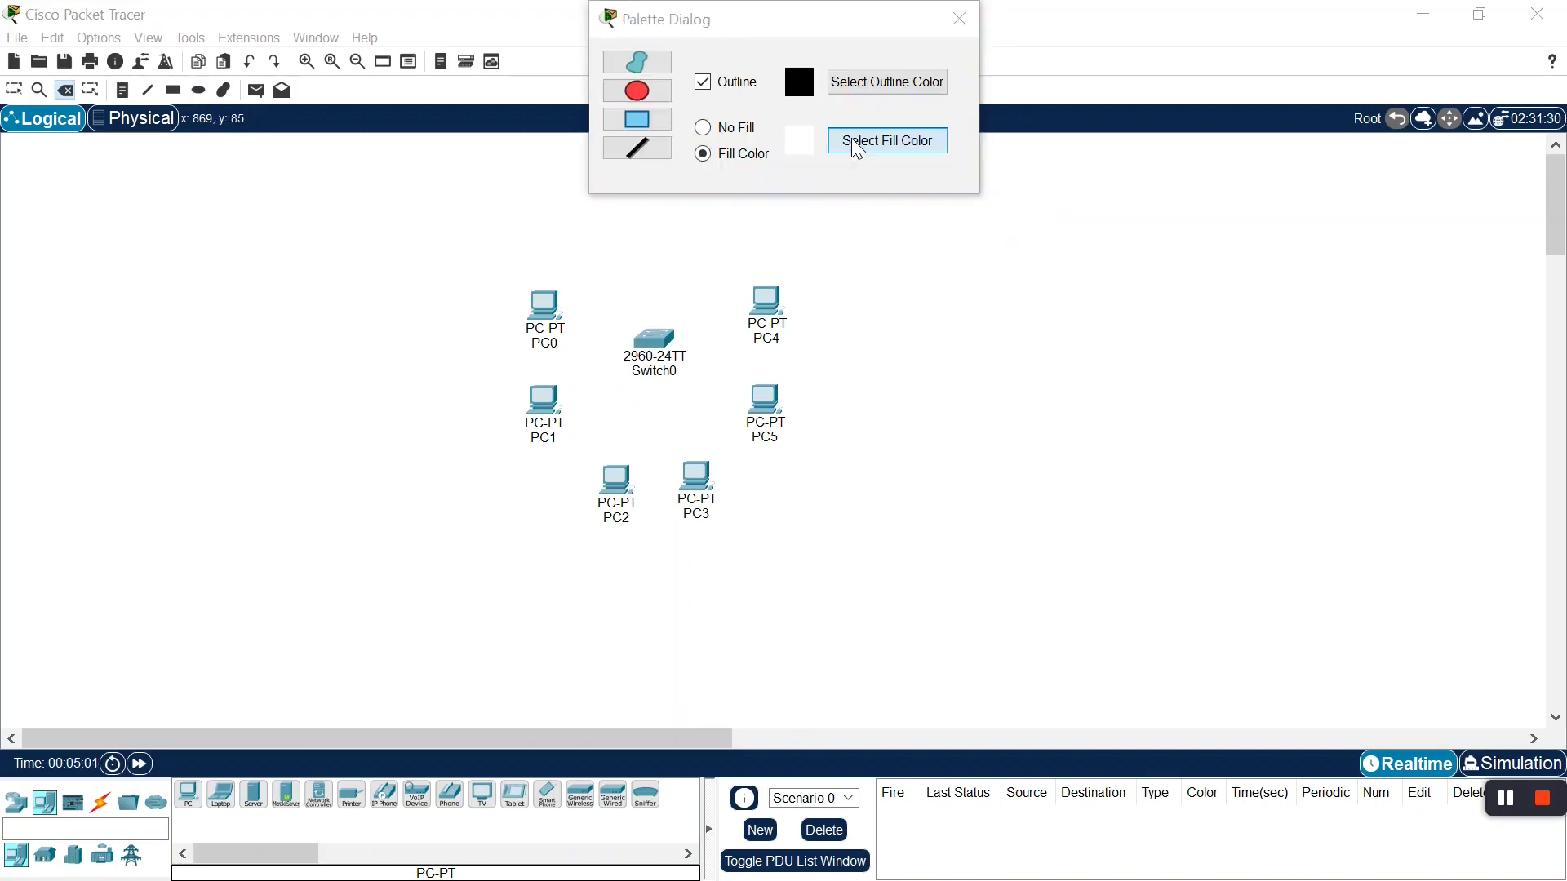
{"action": "left_click", "coordinate": [887, 141]}
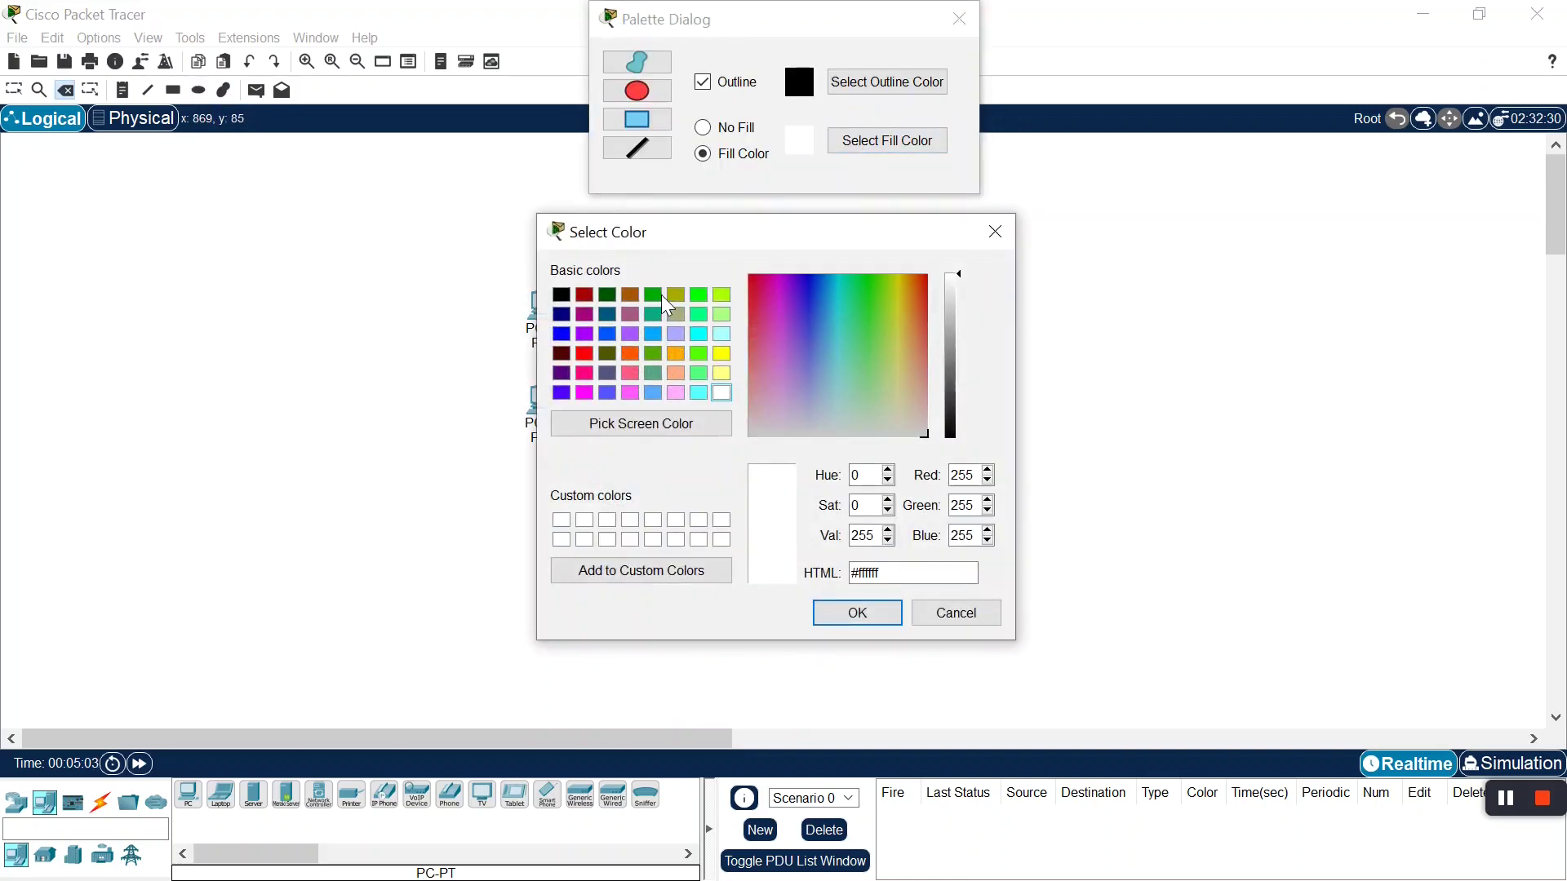
{"action": "left_click", "coordinate": [658, 296]}
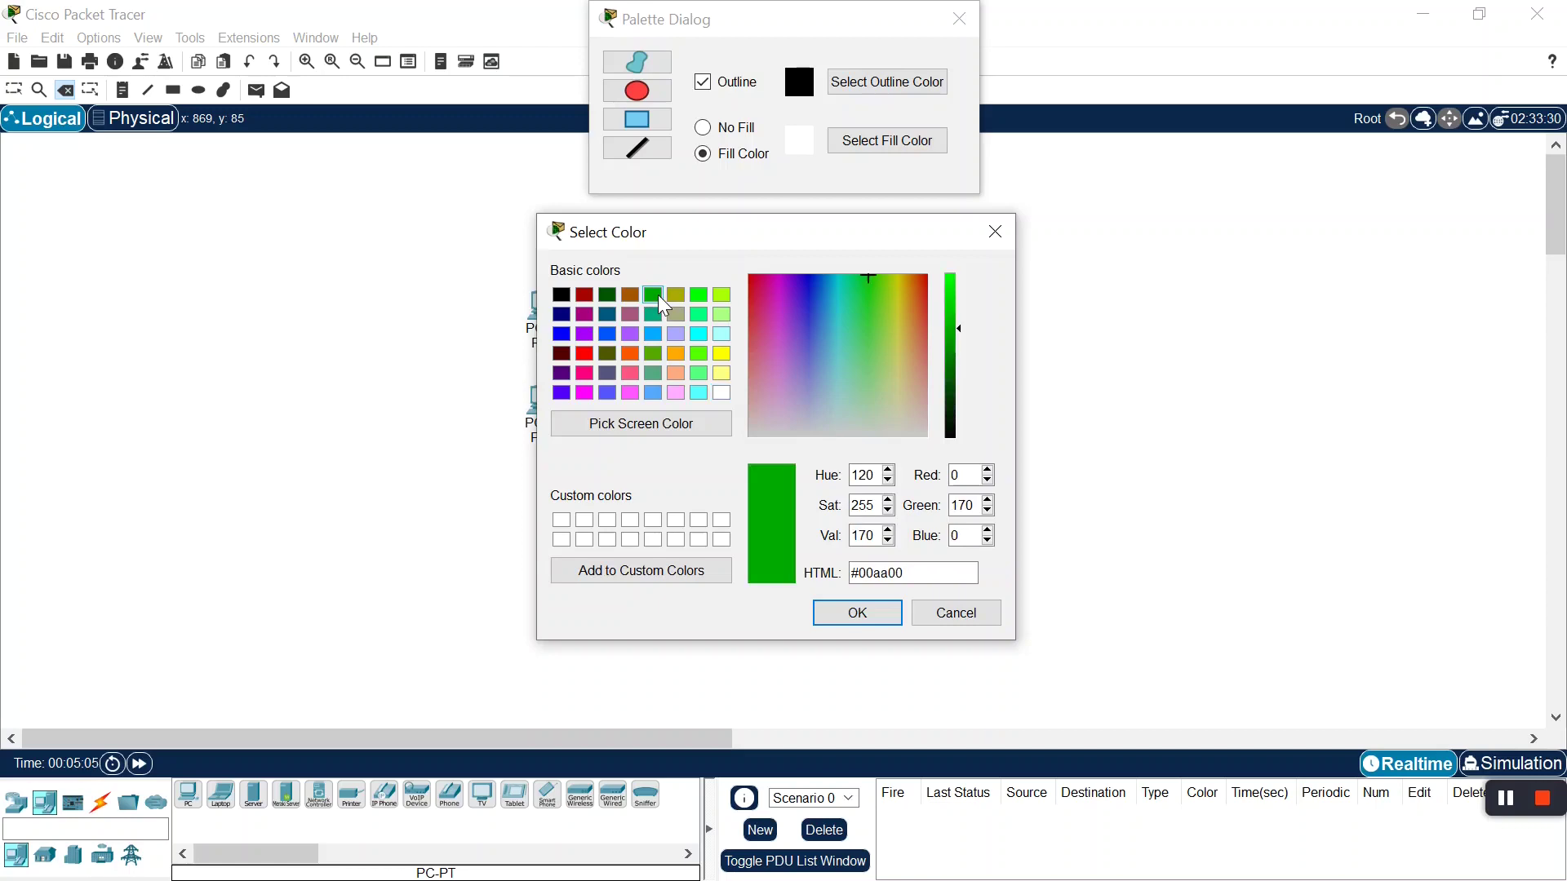
{"action": "left_click", "coordinate": [831, 614]}
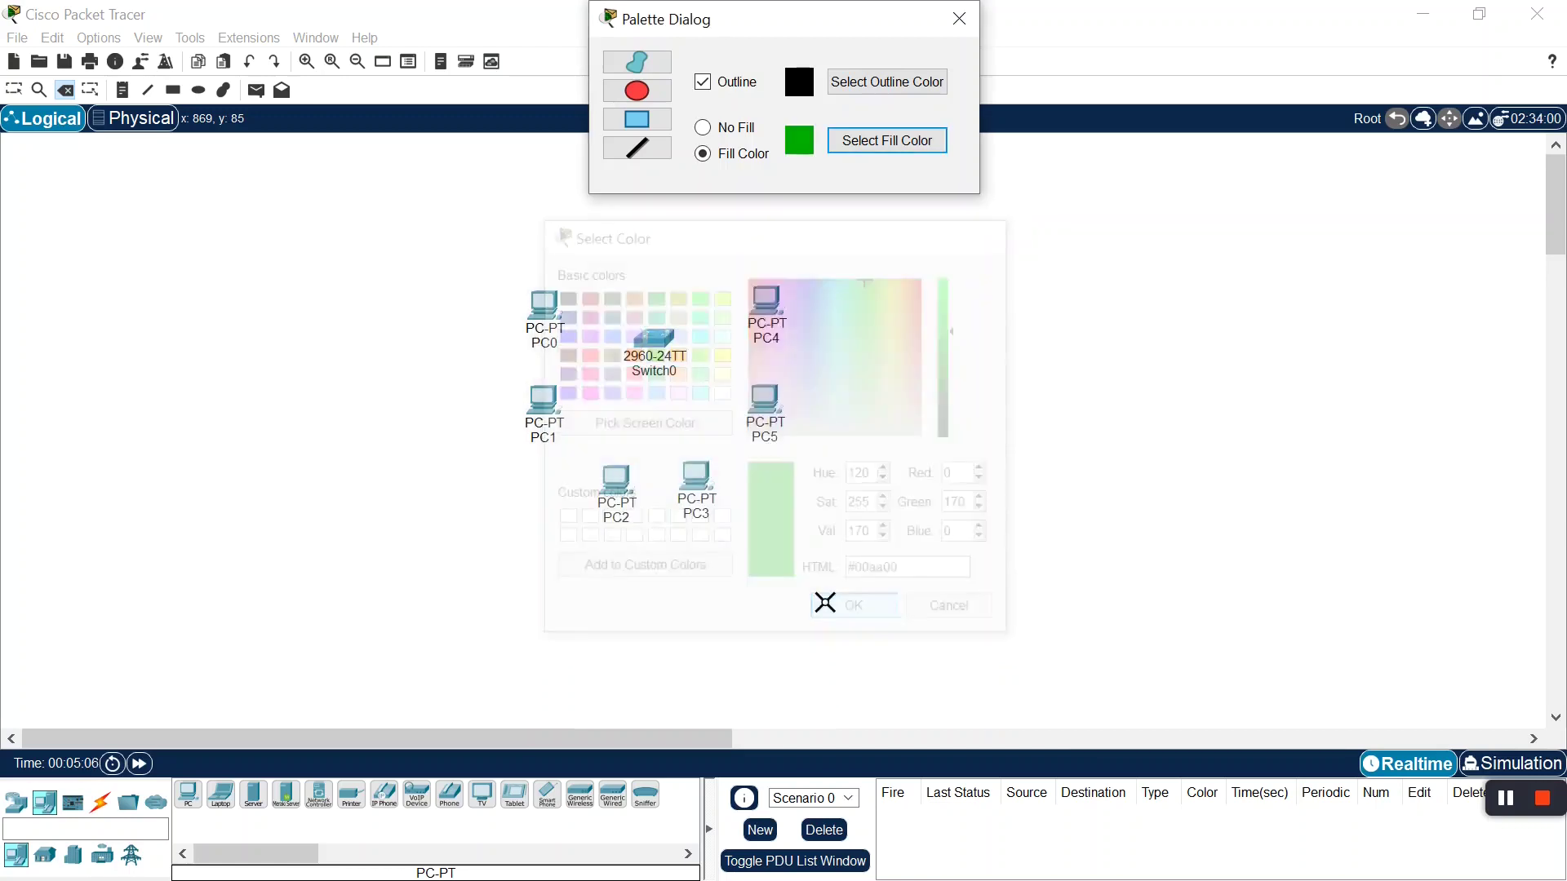
{"action": "left_click", "coordinate": [506, 276]}
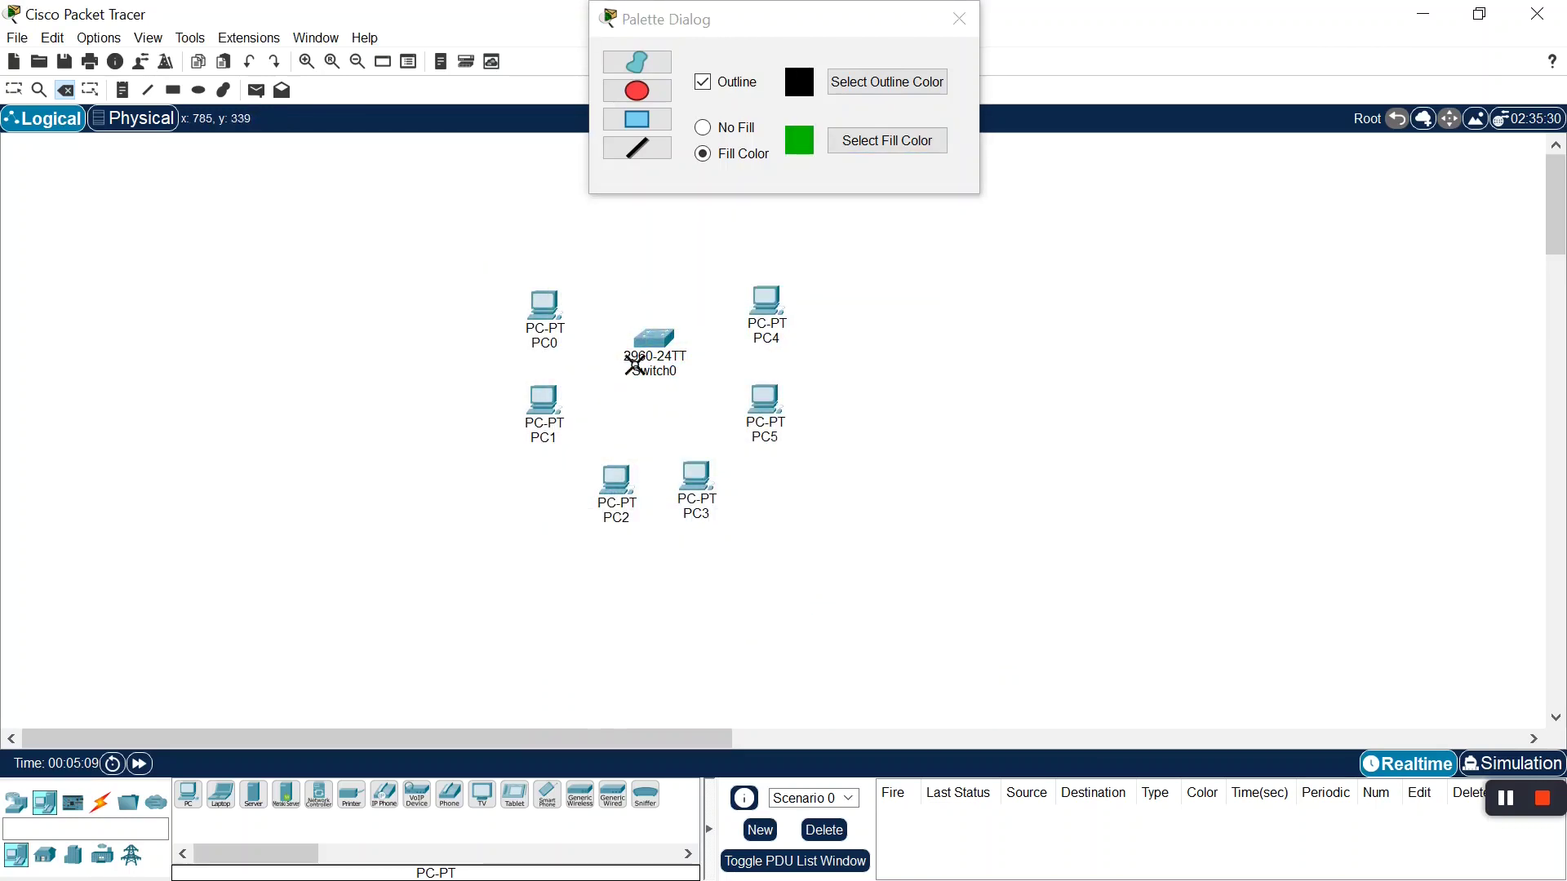
{"action": "left_click", "coordinate": [637, 119]}
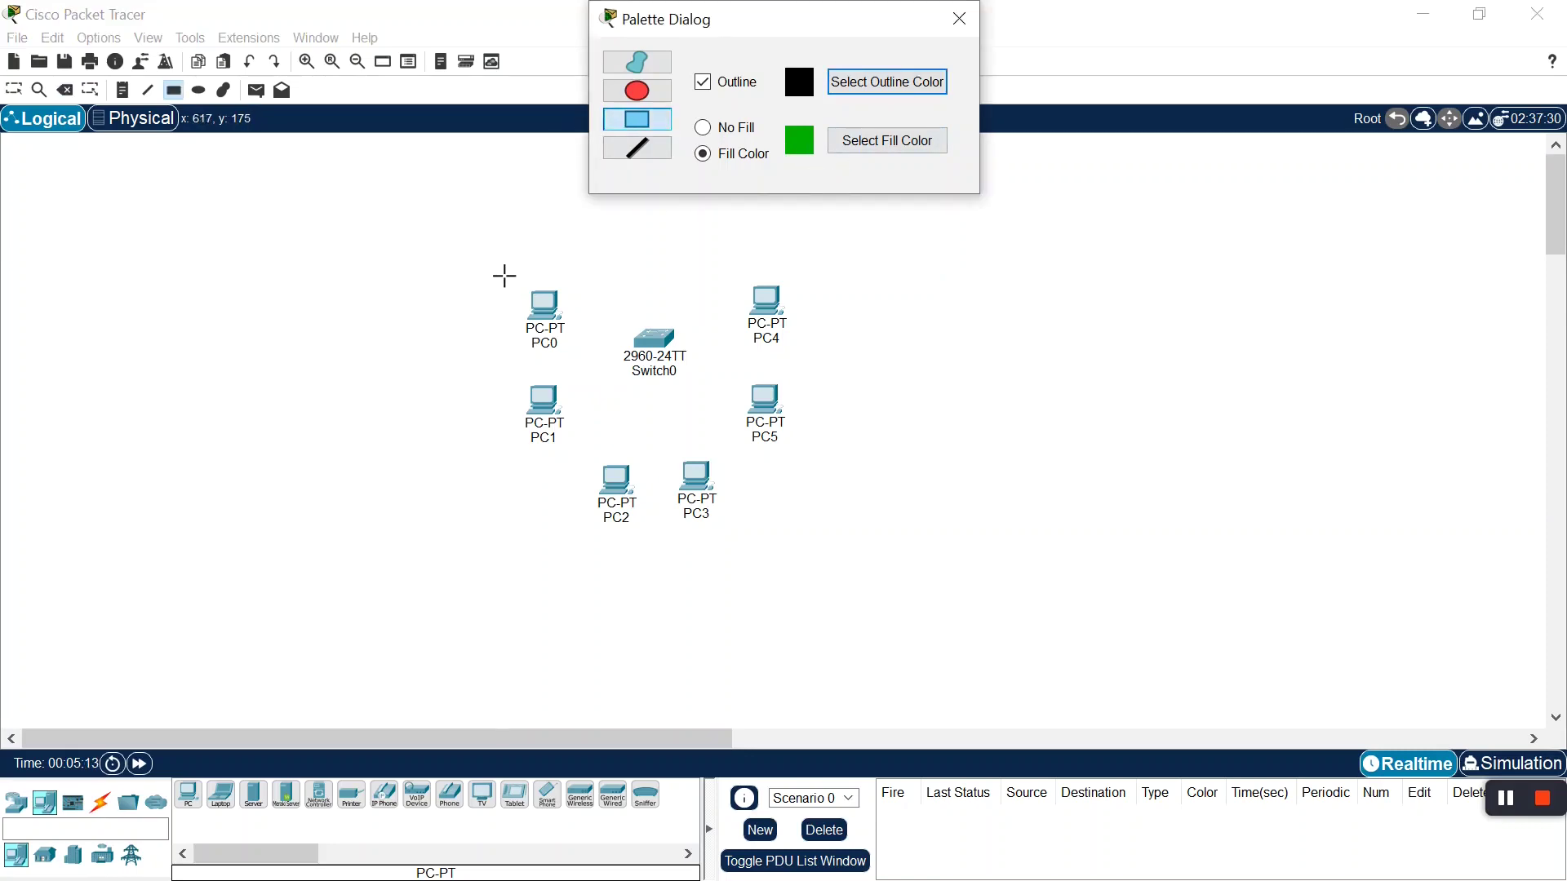
{"action": "left_click_drag", "start_coordinate": [486, 274], "coordinate": [595, 458]}
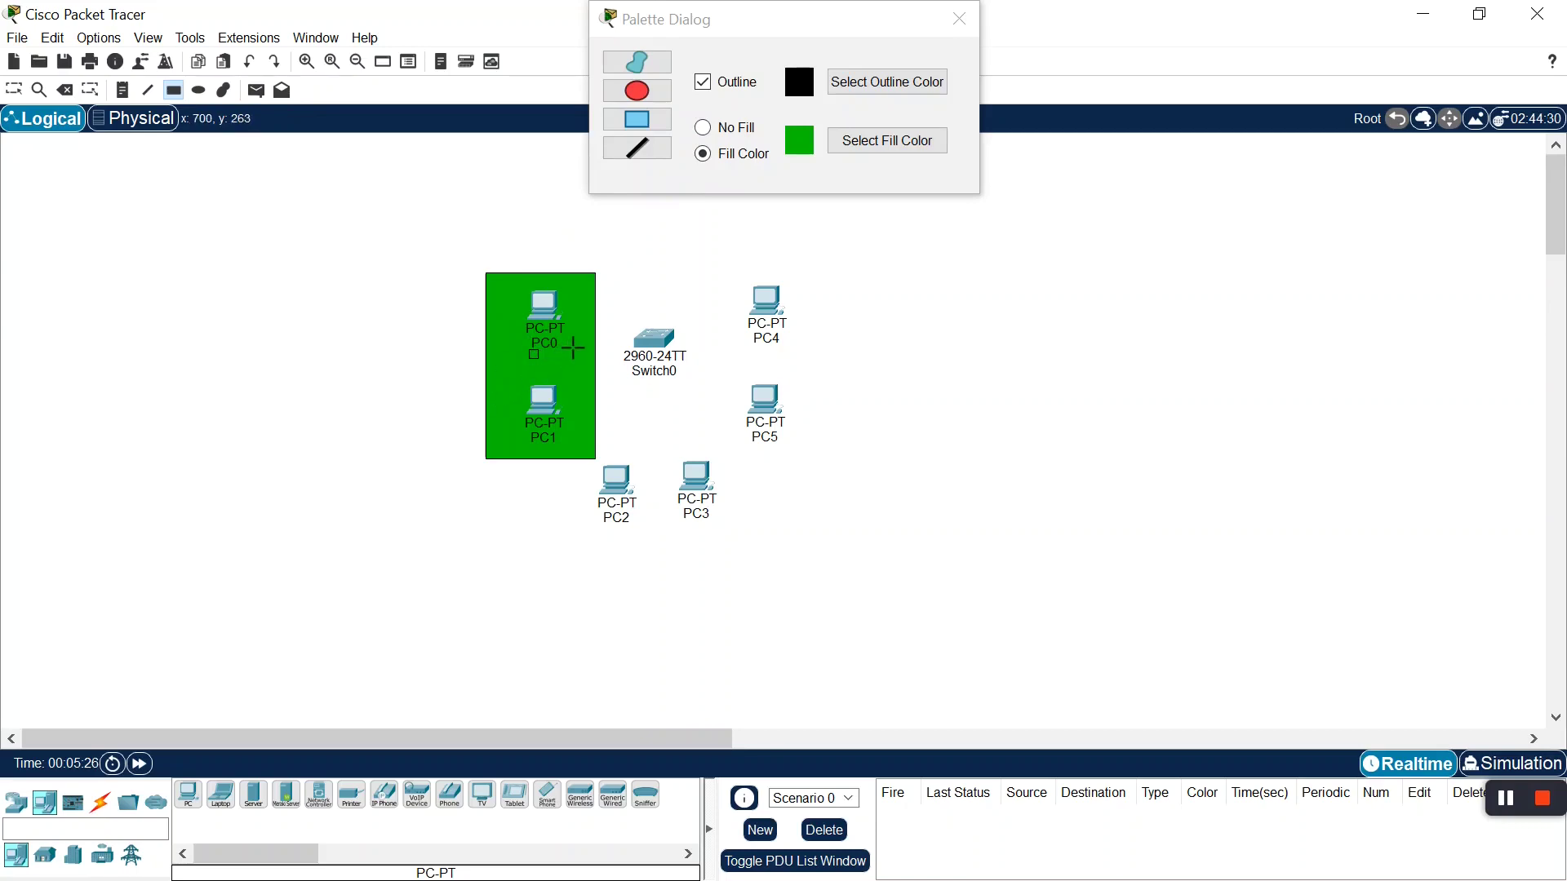
{"action": "key", "text": "Escape"}
Add the text note "VLAN 10" on the green rectangle between PC0 and PC1
{"action": "left_click", "coordinate": [122, 91]}
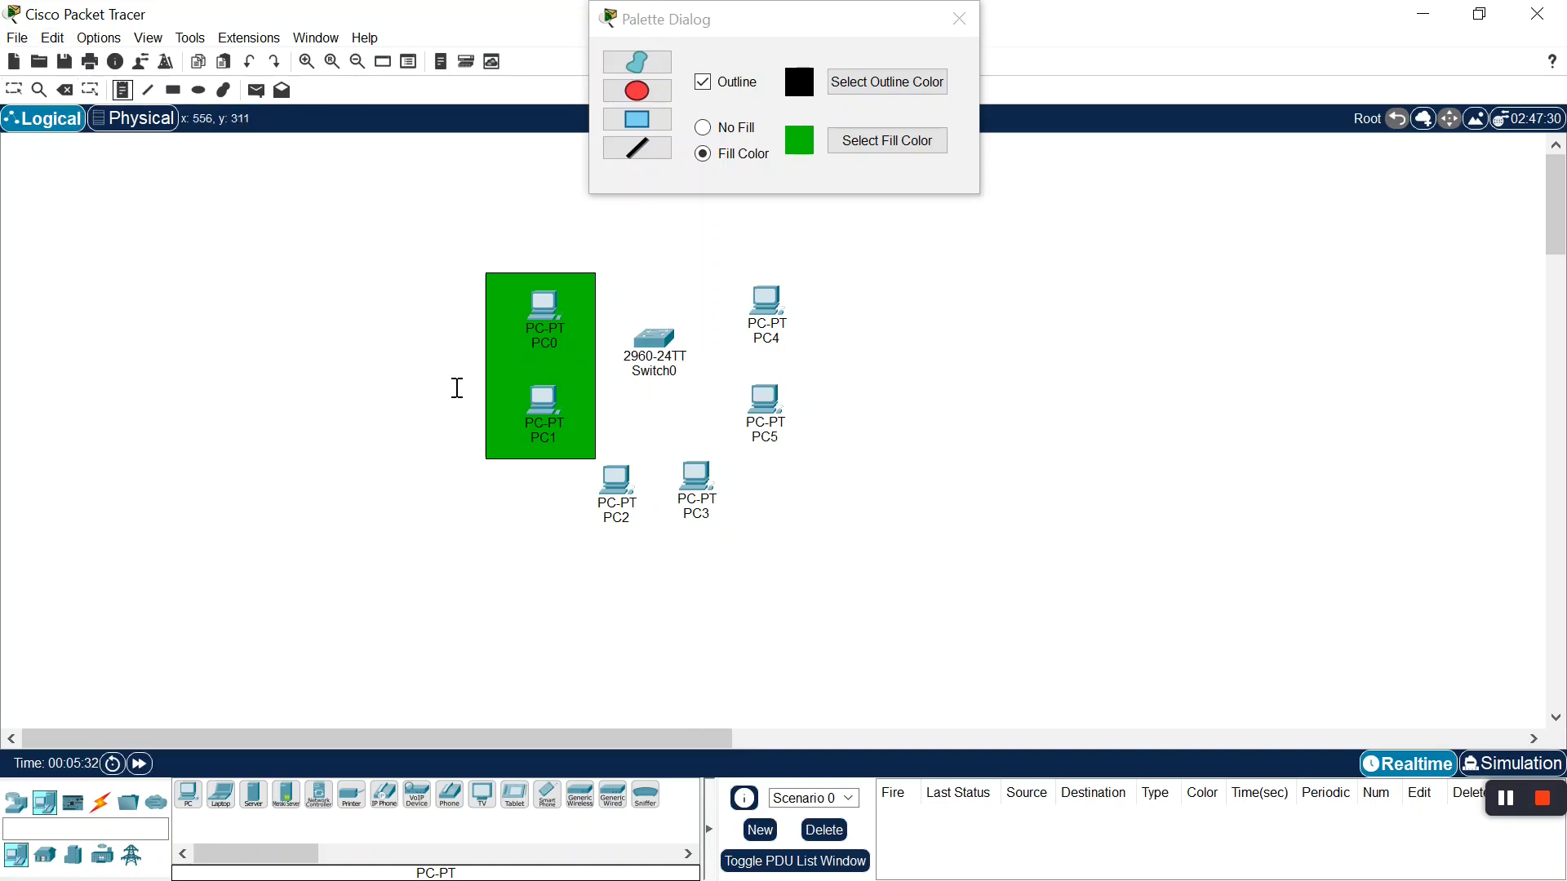
{"action": "left_click", "coordinate": [487, 354]}
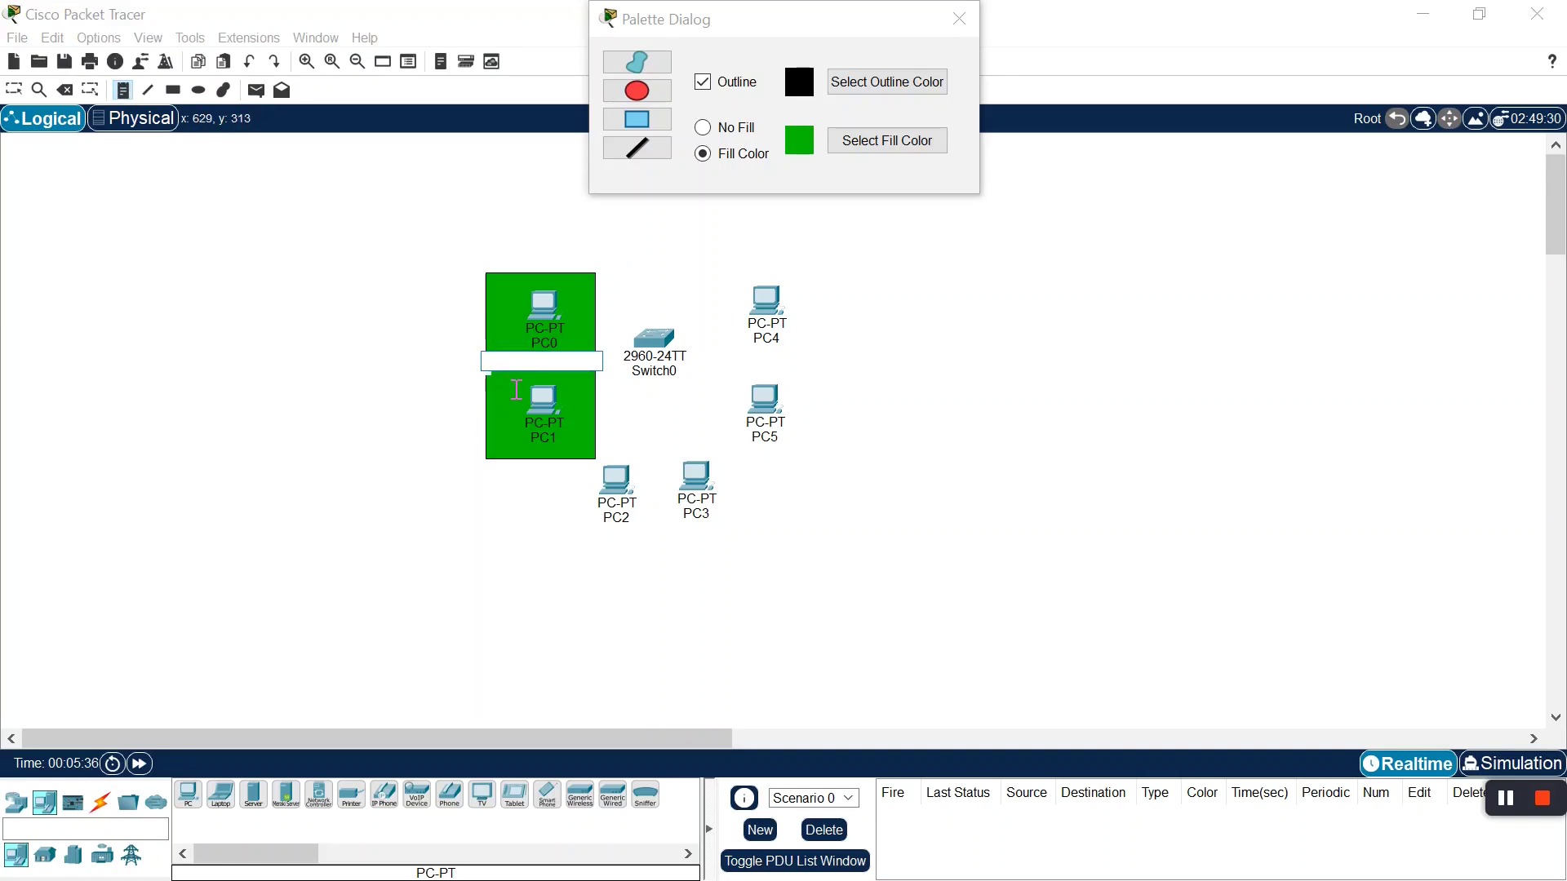
{"action": "type", "text": "VLAN 10"}
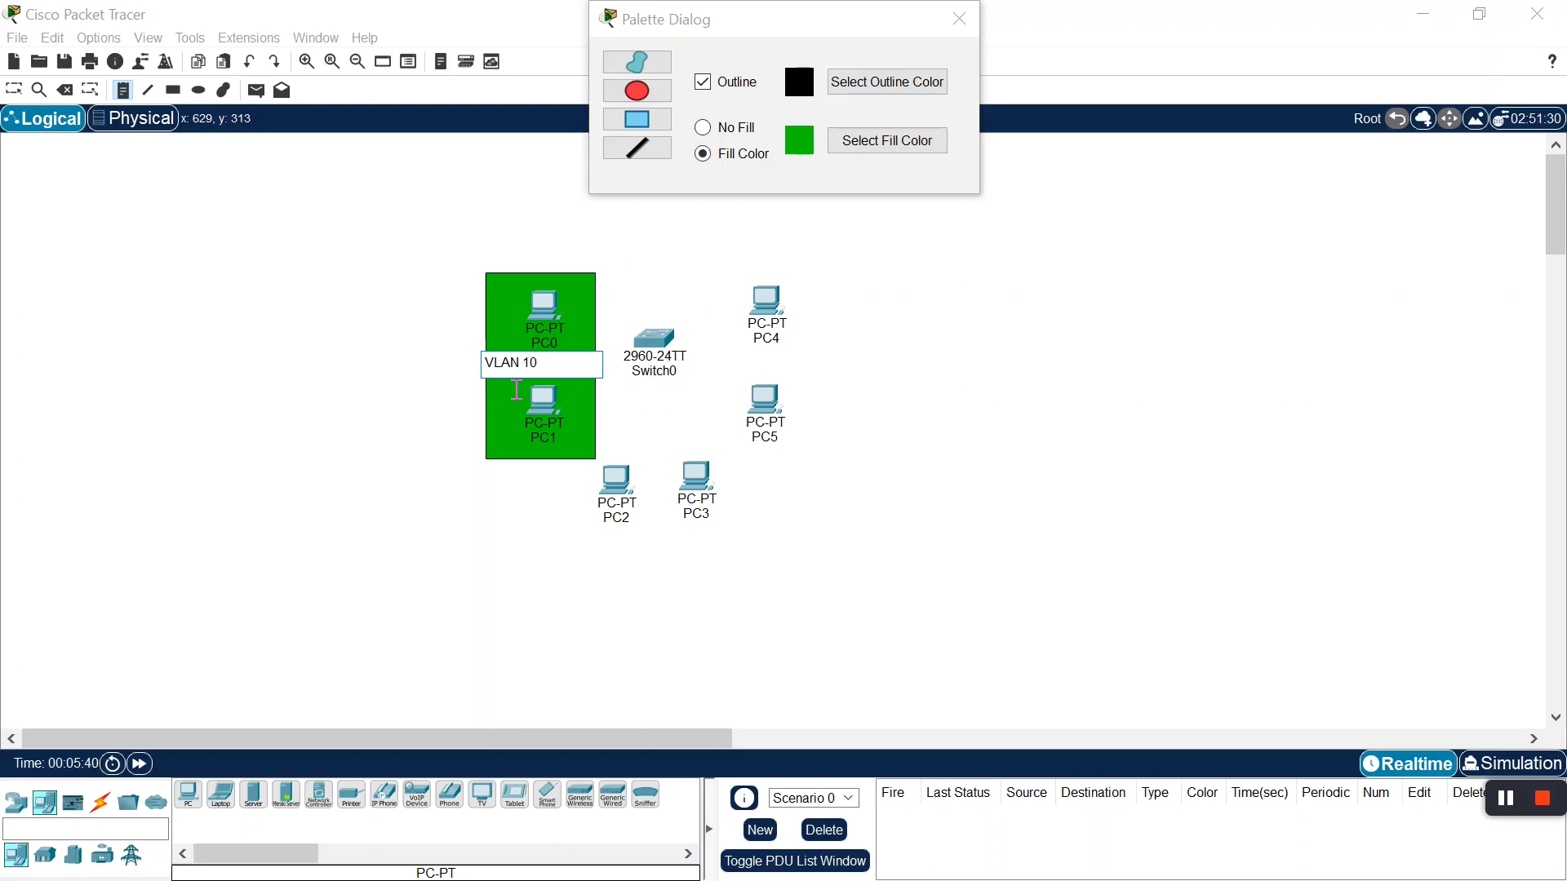
{"action": "left_click", "coordinate": [368, 351]}
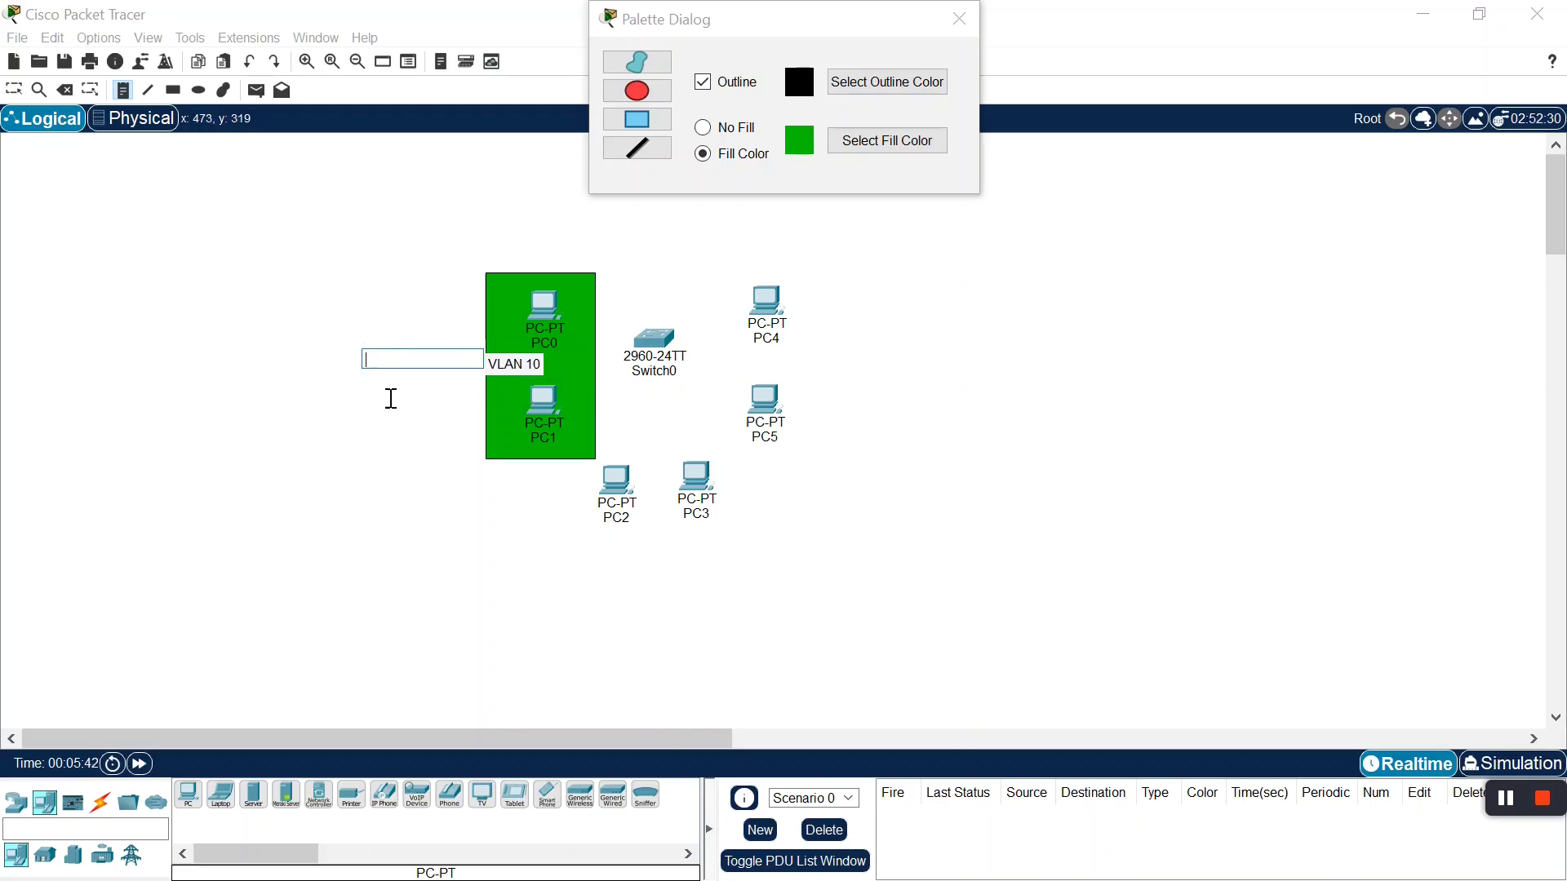
{"action": "left_click", "coordinate": [407, 444]}
{"action": "key", "text": "Escape"}
{"action": "key", "text": "Escape"}
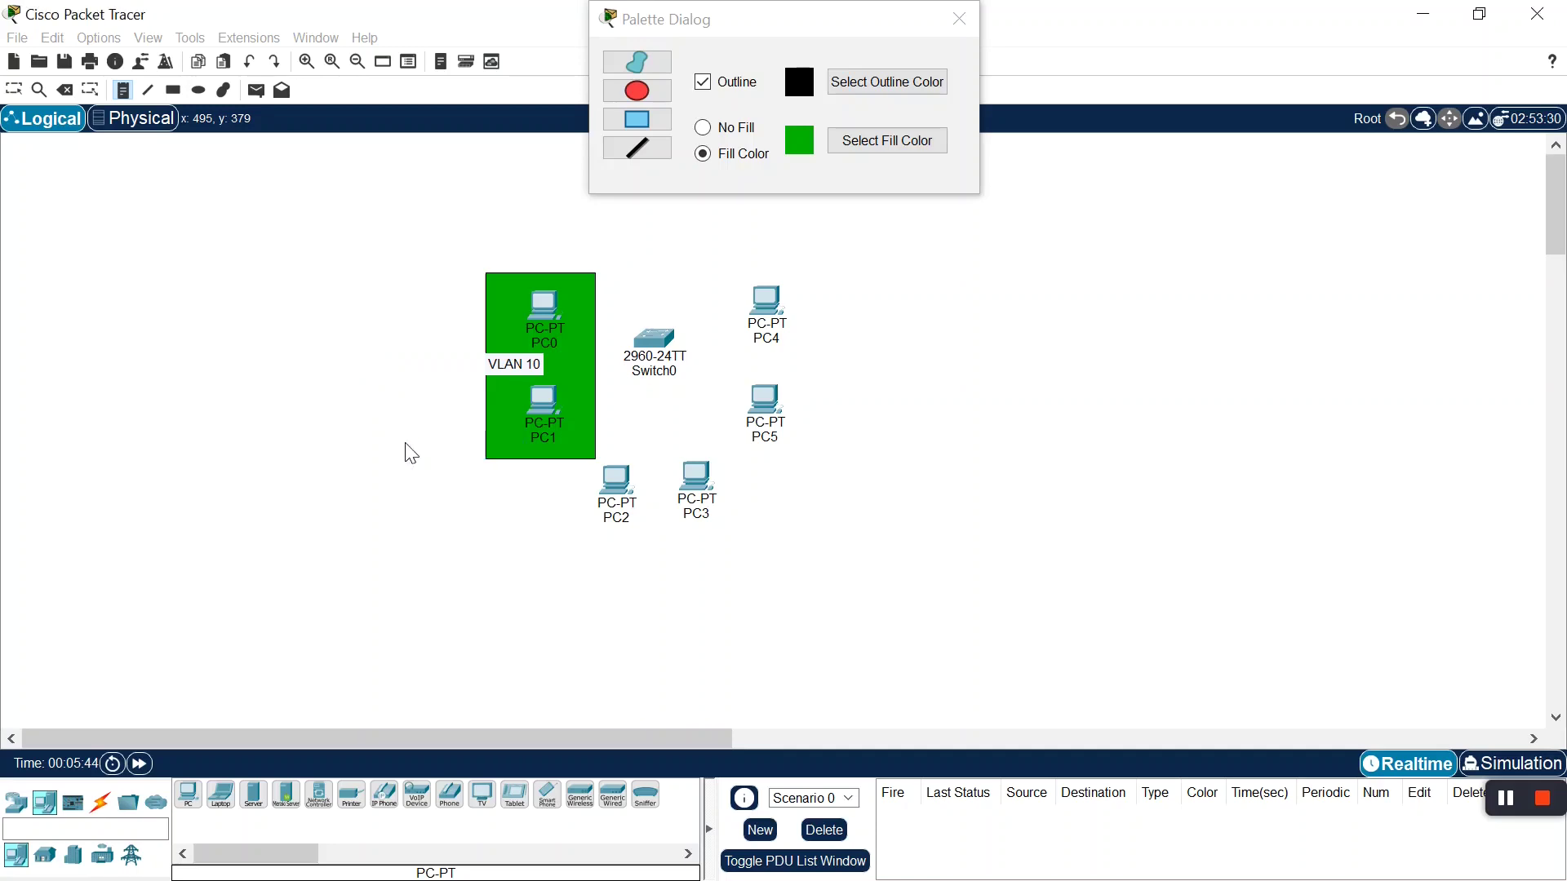
Rename PC0 as 10-1 and PC1 as 10-2
{"action": "left_click", "coordinate": [555, 340]}
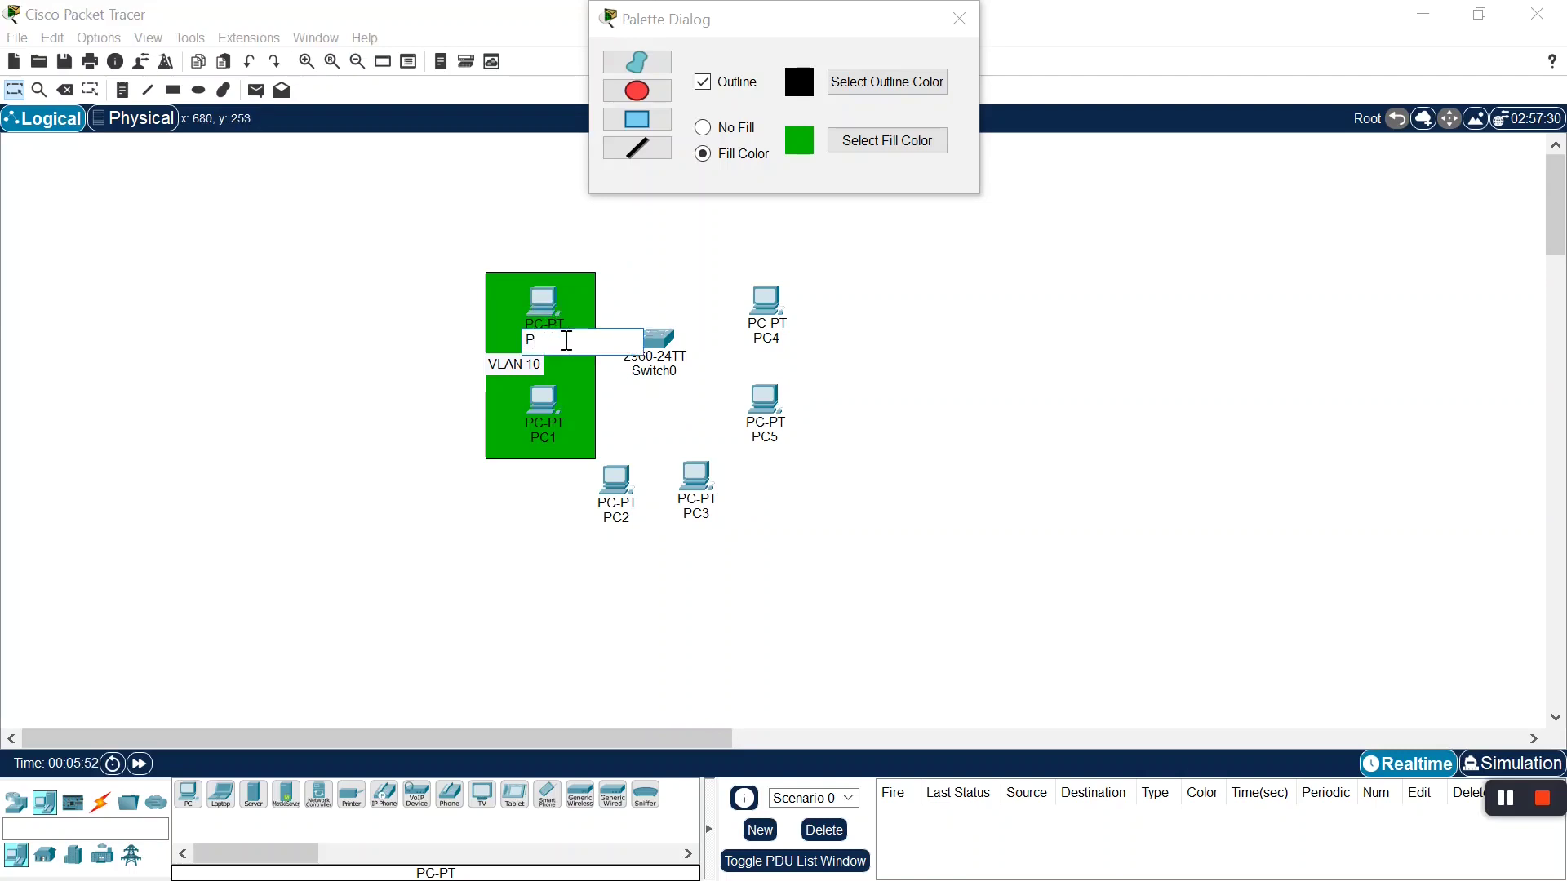
{"action": "type", "text": "10-1"}
{"action": "left_click", "coordinate": [553, 441]}
{"action": "left_click", "coordinate": [553, 440]}
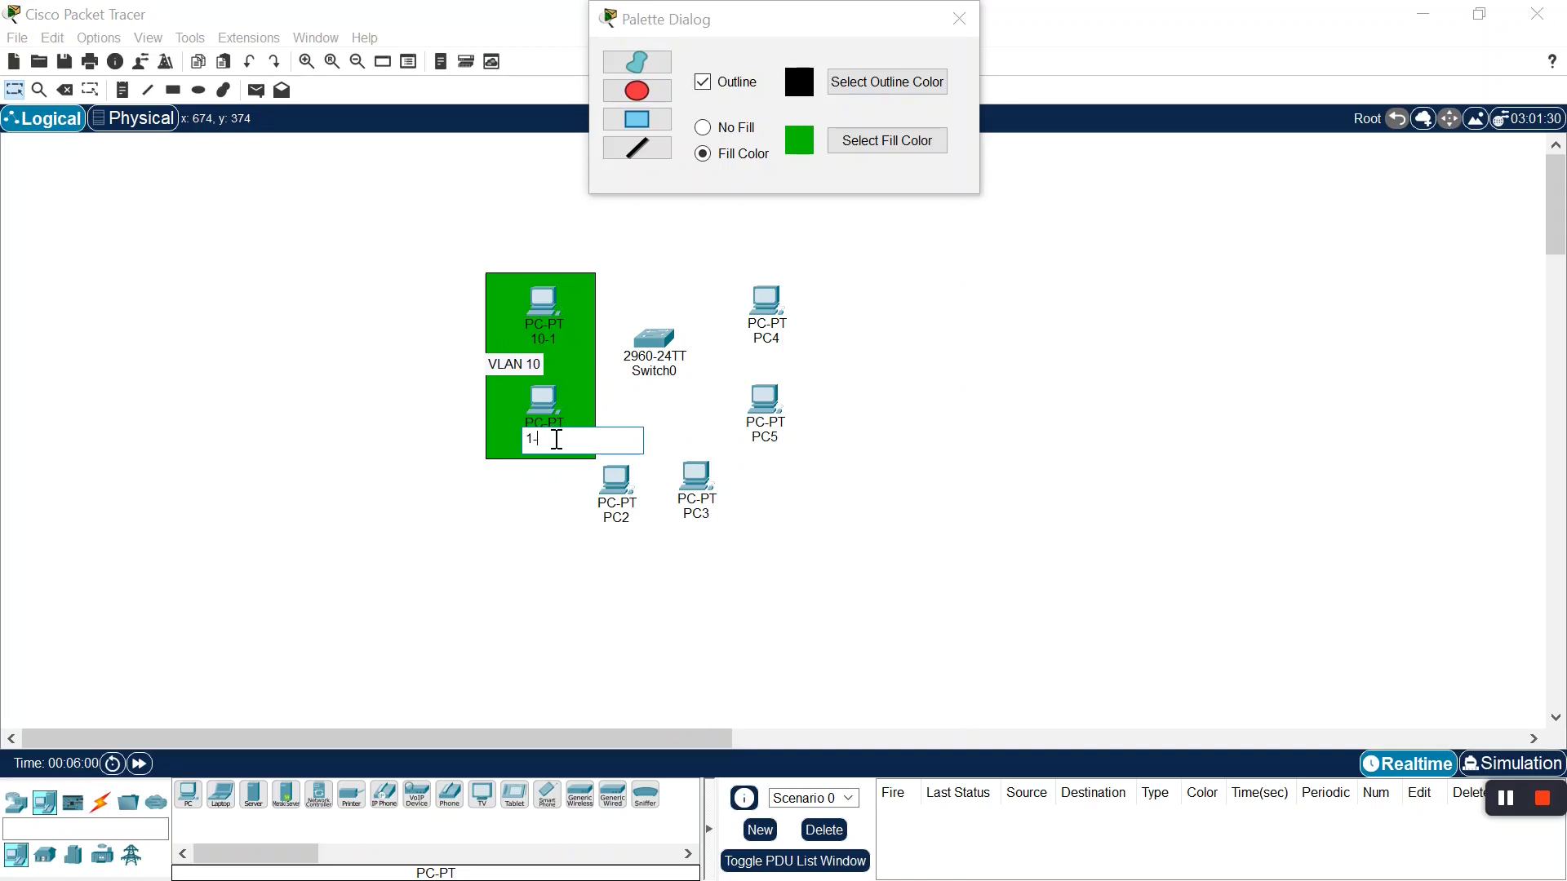
{"action": "type", "text": "10-2"}
{"action": "left_click", "coordinate": [292, 381]}
Draw a rectangle with olive-yellow fill and black outline around PC4 and PC5
{"action": "left_click", "coordinate": [702, 153]}
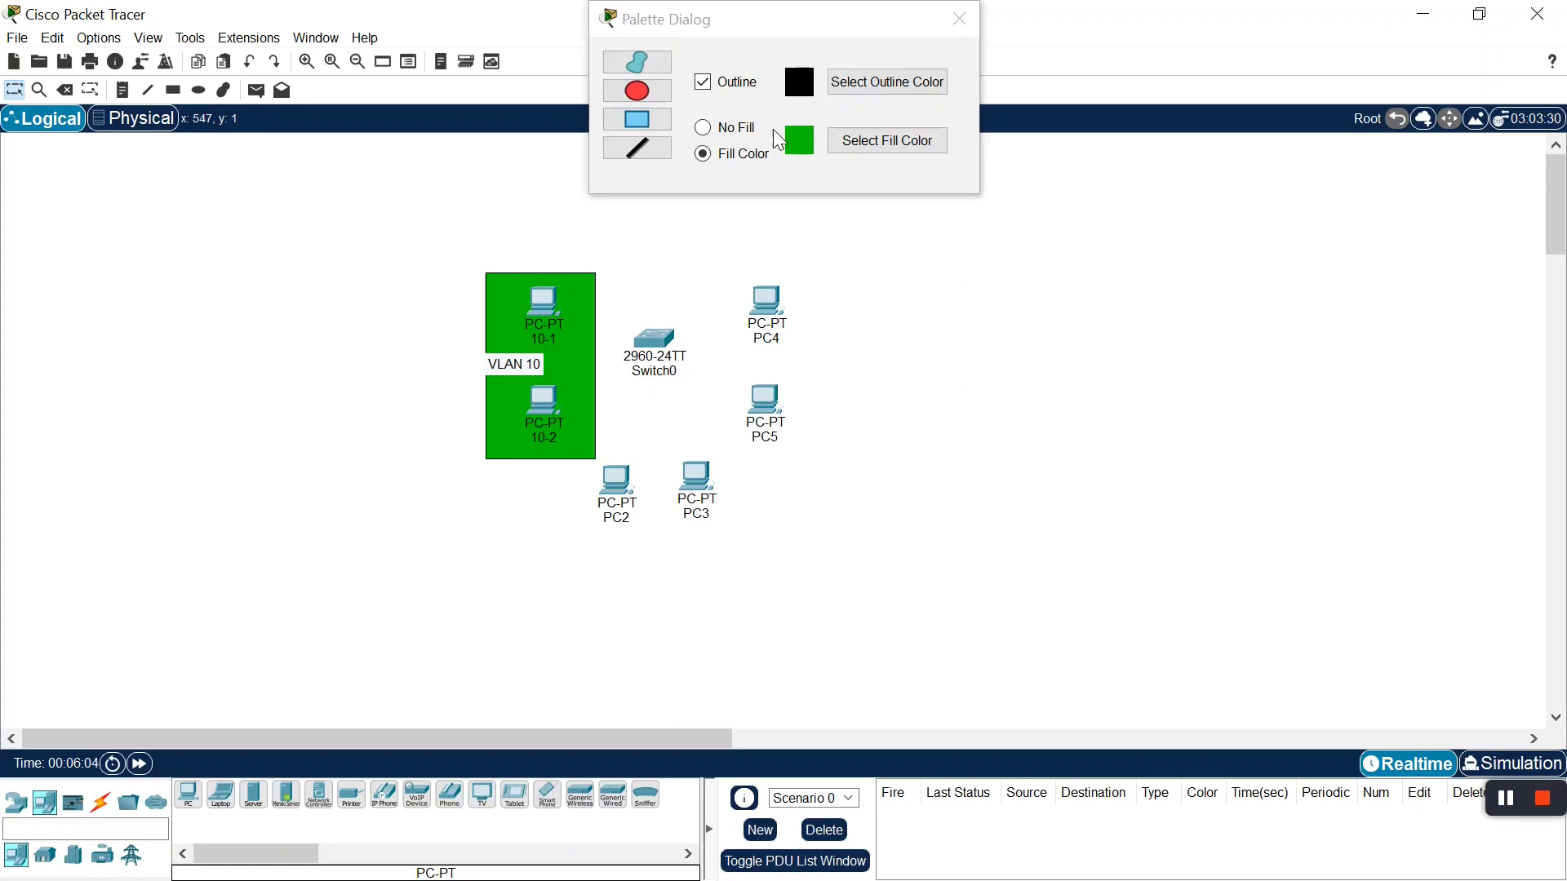
{"action": "left_click", "coordinate": [796, 149]}
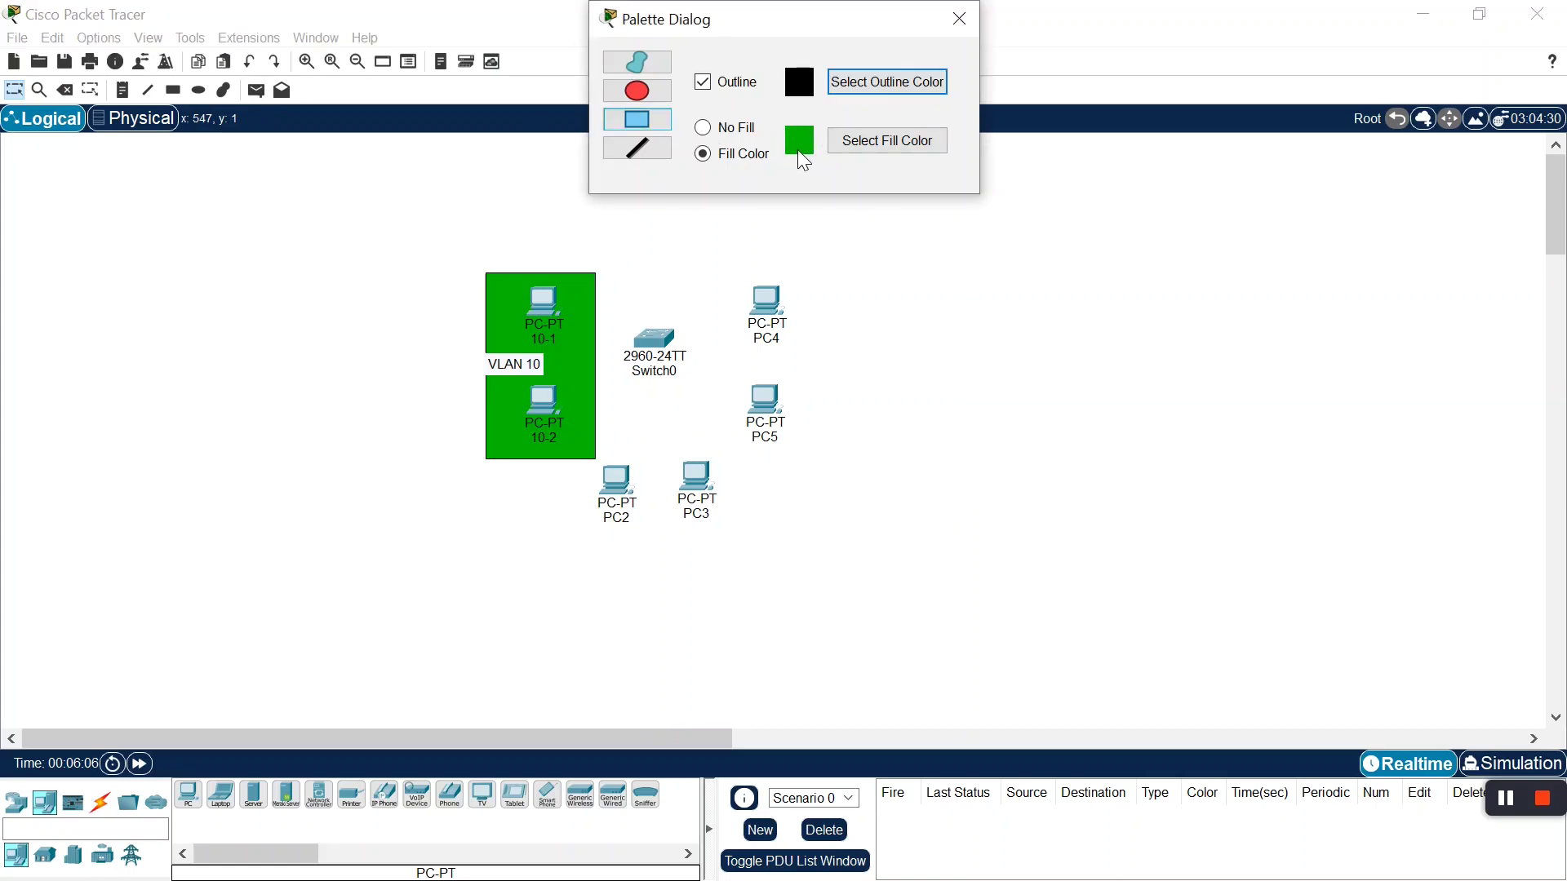
{"action": "left_click", "coordinate": [839, 140]}
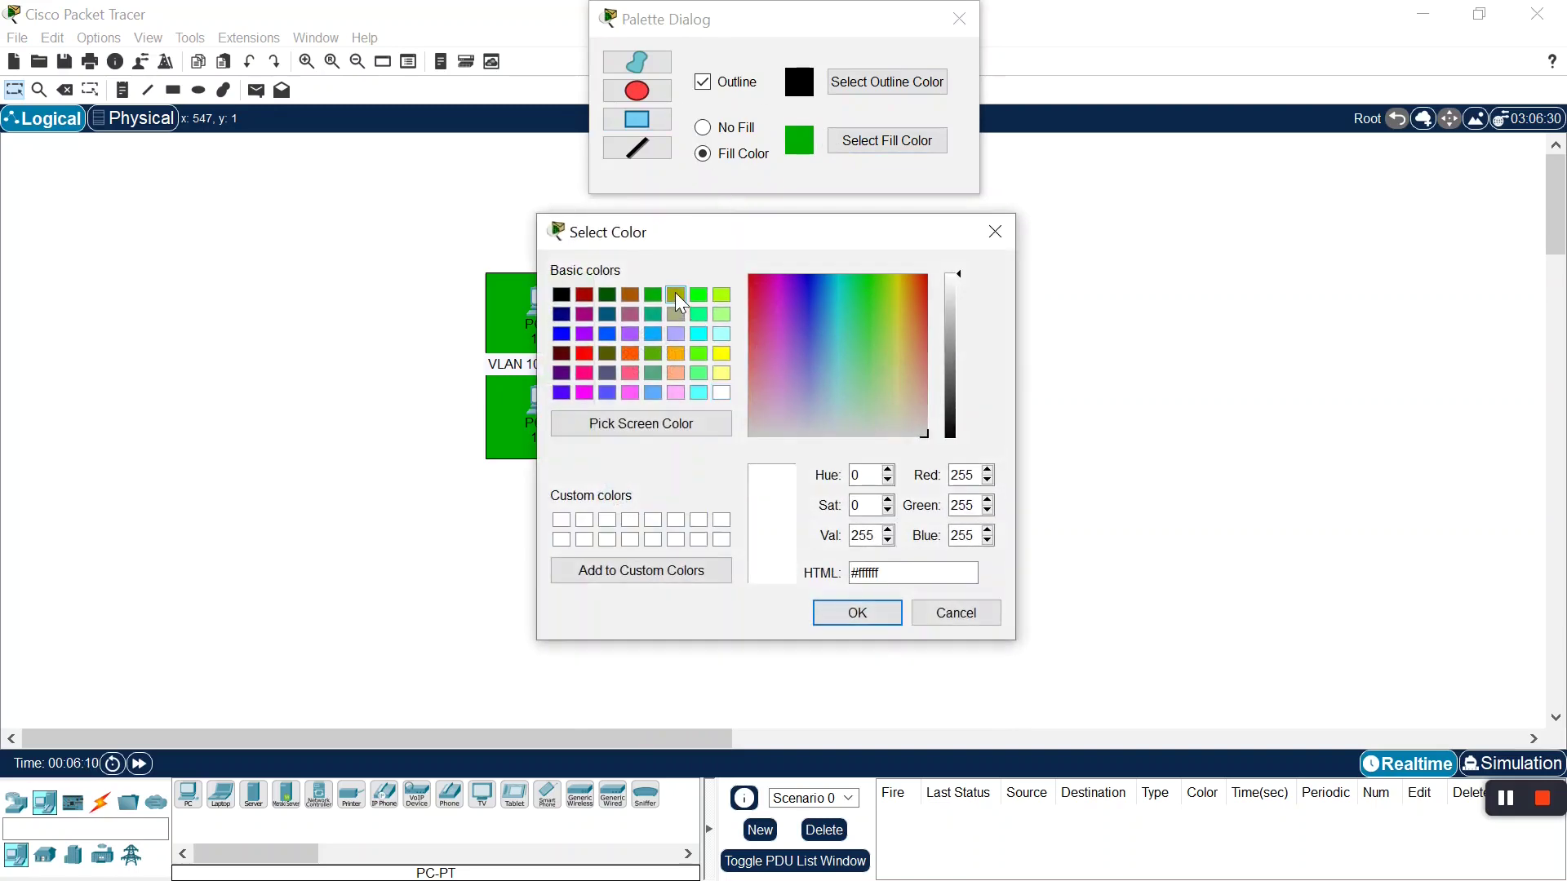
{"action": "left_click", "coordinate": [675, 294]}
{"action": "left_click", "coordinate": [857, 613]}
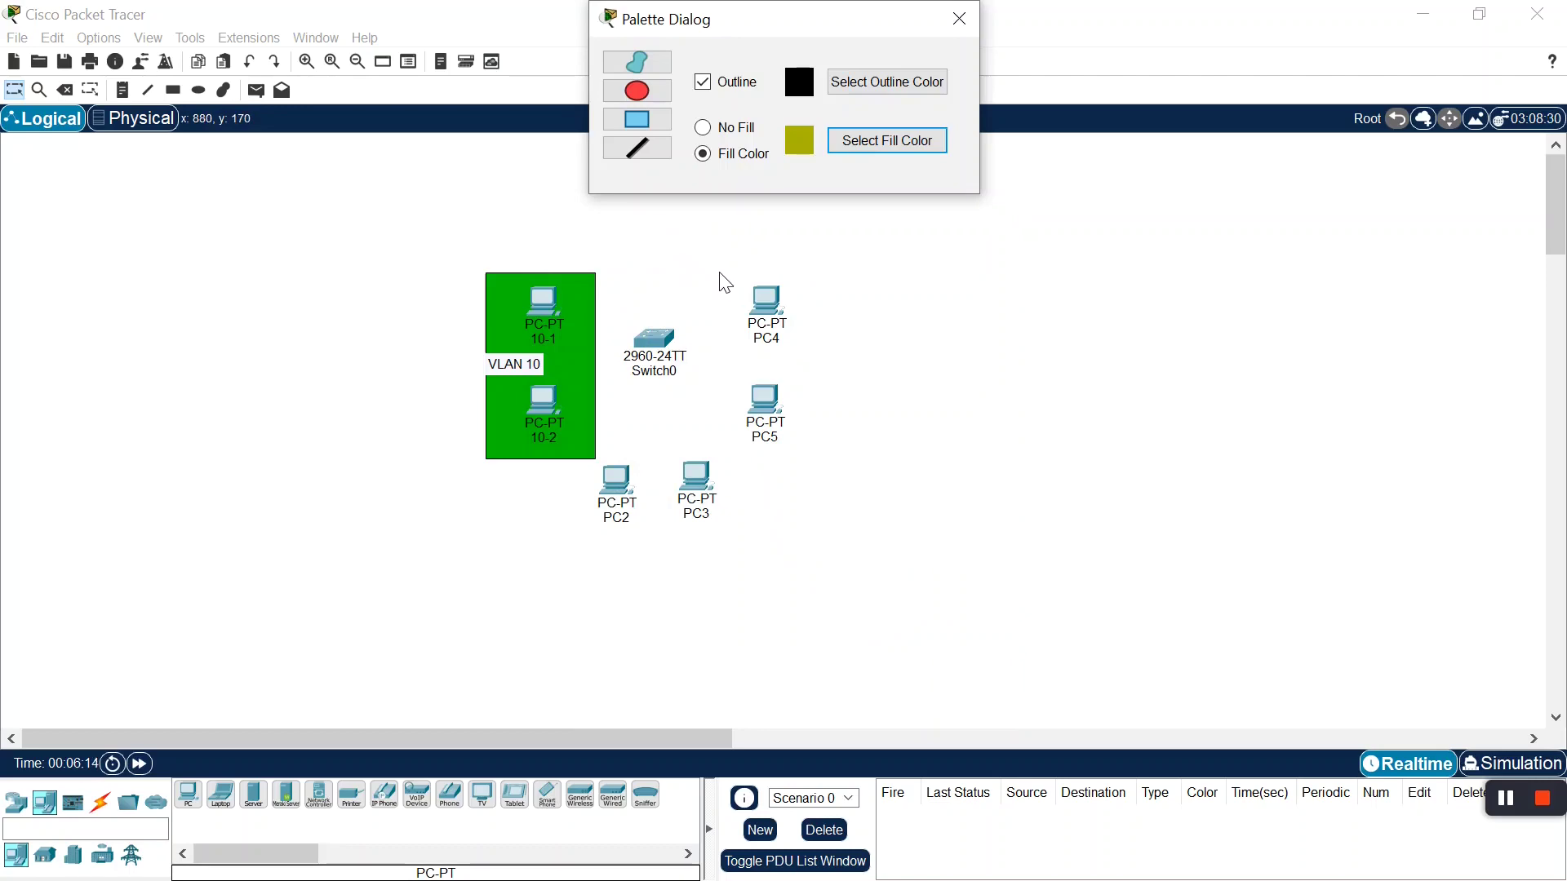
{"action": "left_click_drag", "start_coordinate": [726, 282], "coordinate": [819, 448]}
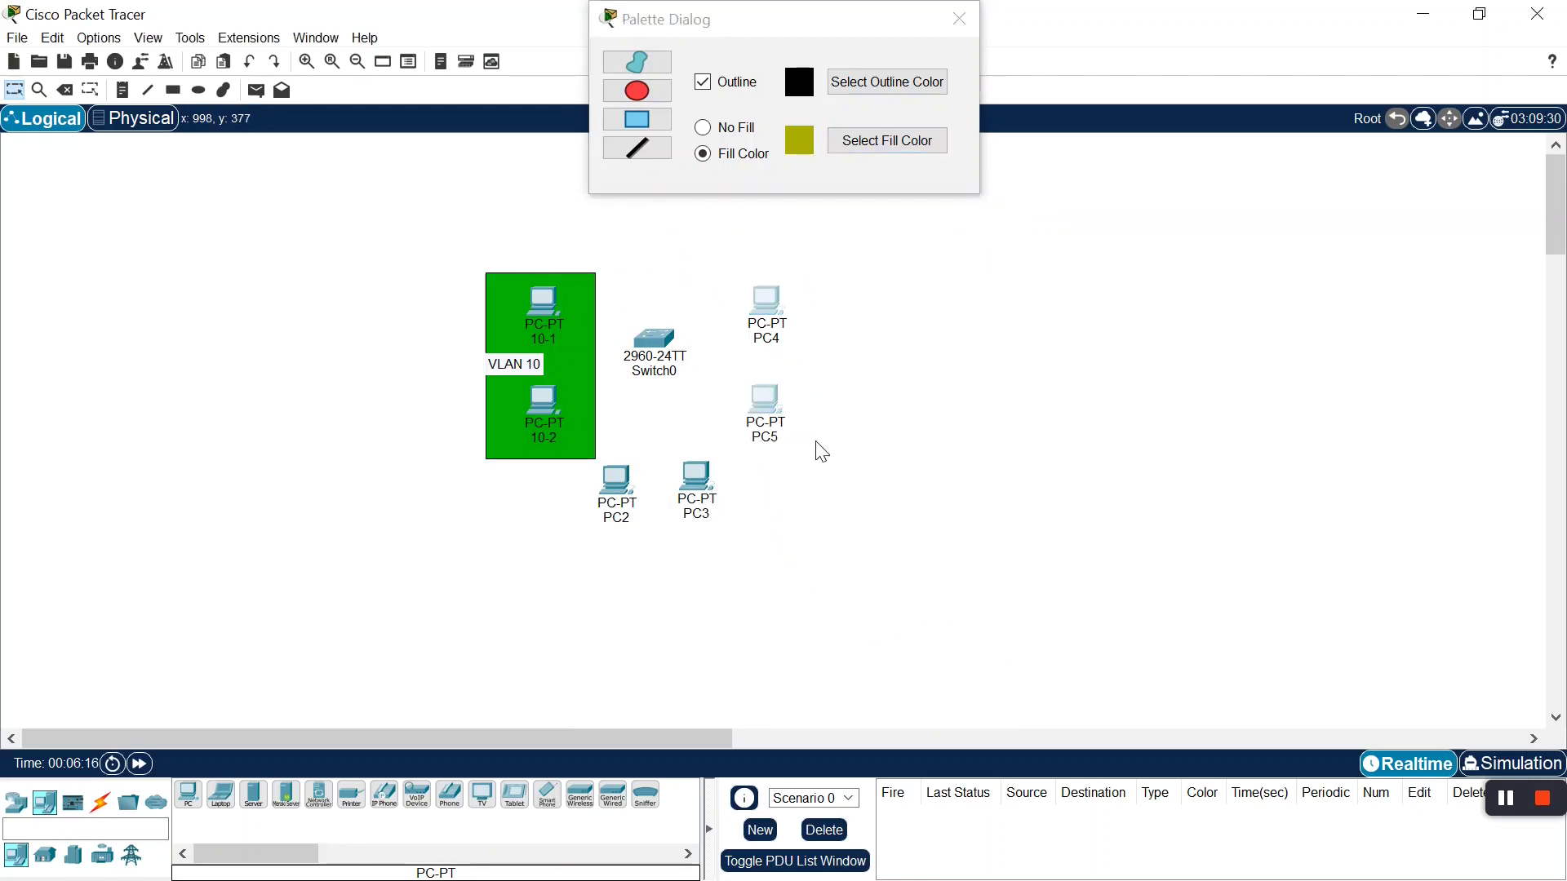
{"action": "left_click", "coordinate": [637, 120]}
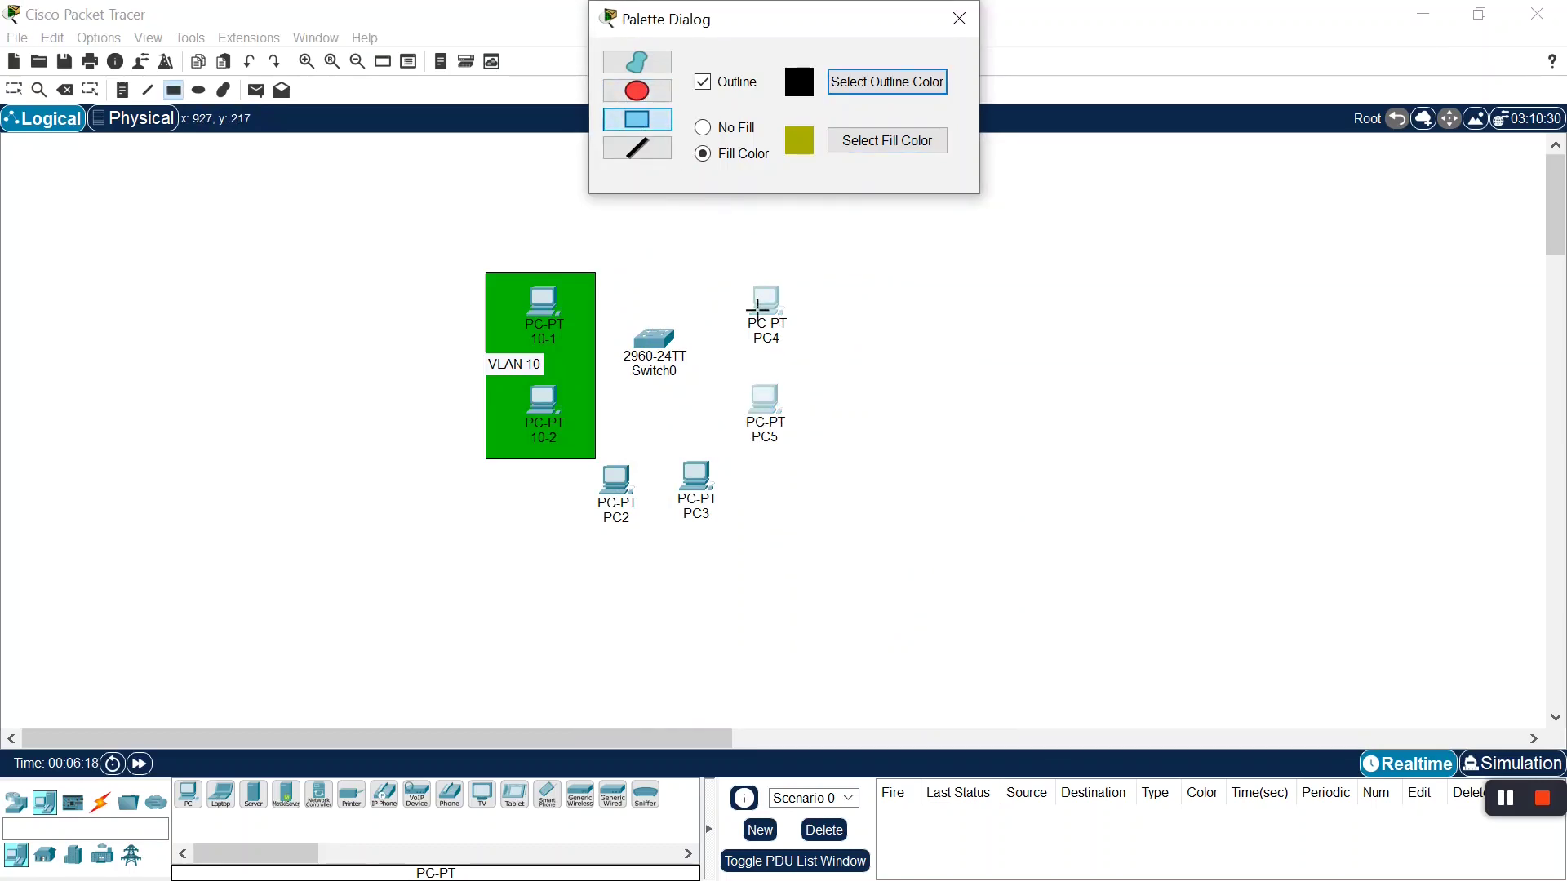
{"action": "left_click", "coordinate": [717, 275]}
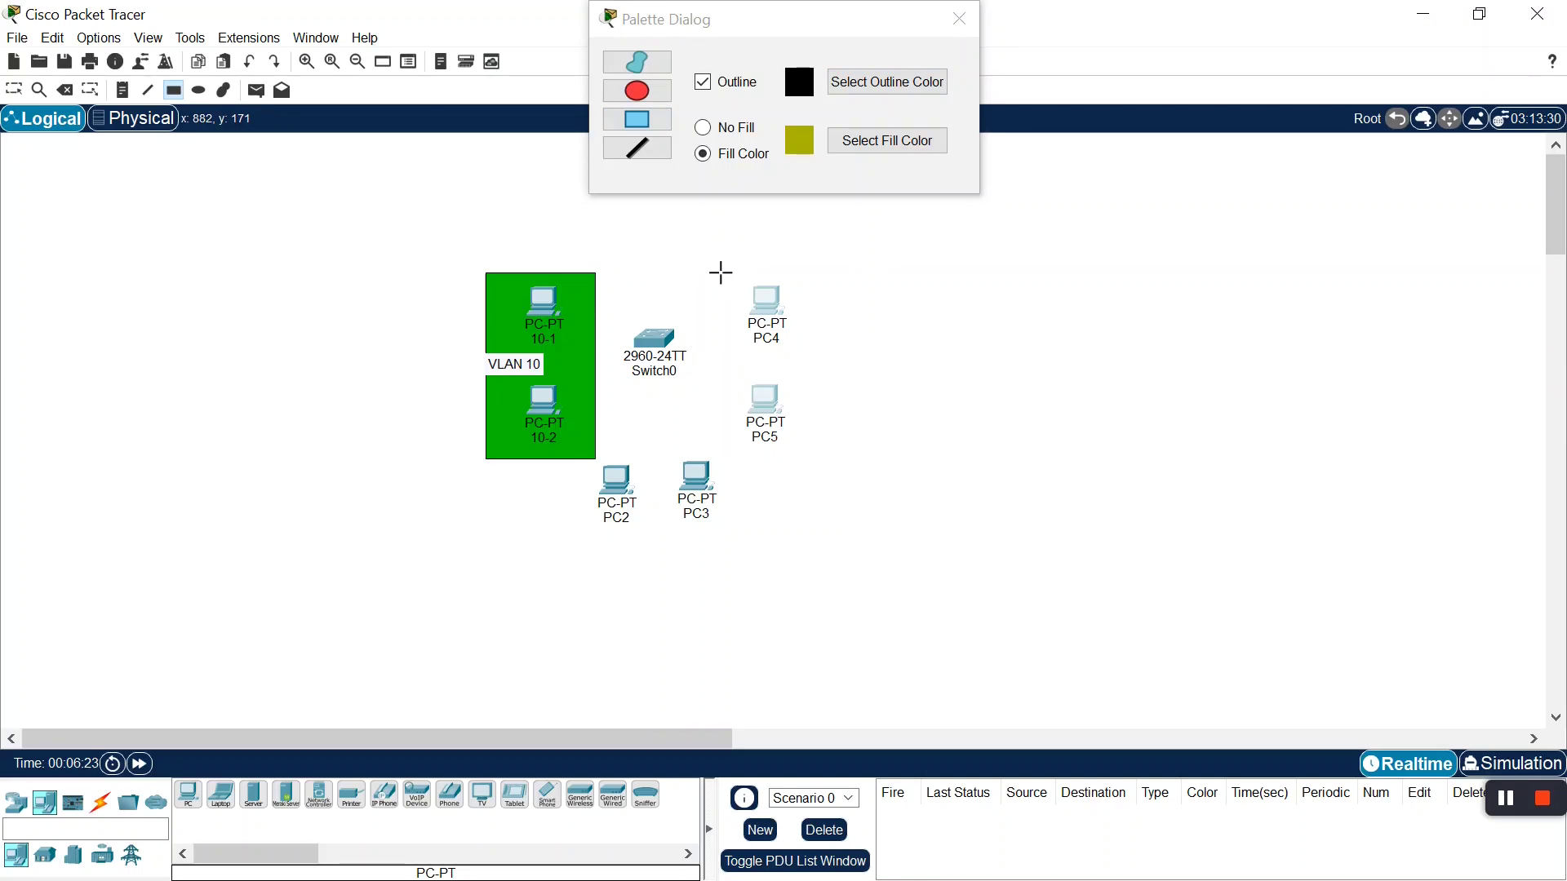
{"action": "left_click_drag", "start_coordinate": [720, 271], "coordinate": [827, 464]}
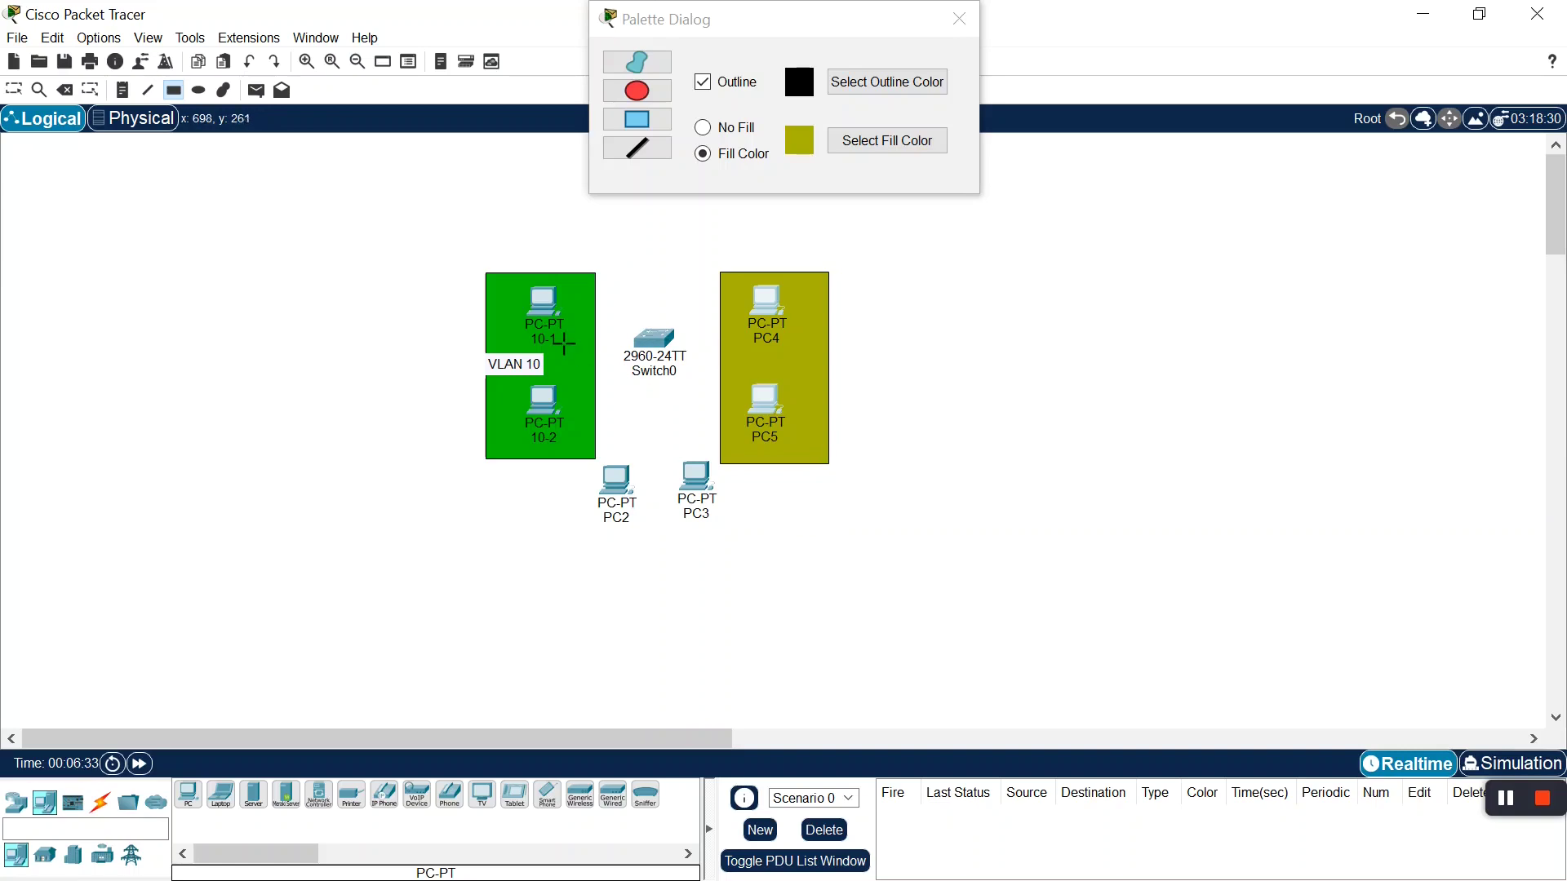
Add the text note "VLAN 20" between PC4 and PC5, placed against the right edge of the olive rectangle
{"action": "left_click", "coordinate": [124, 92]}
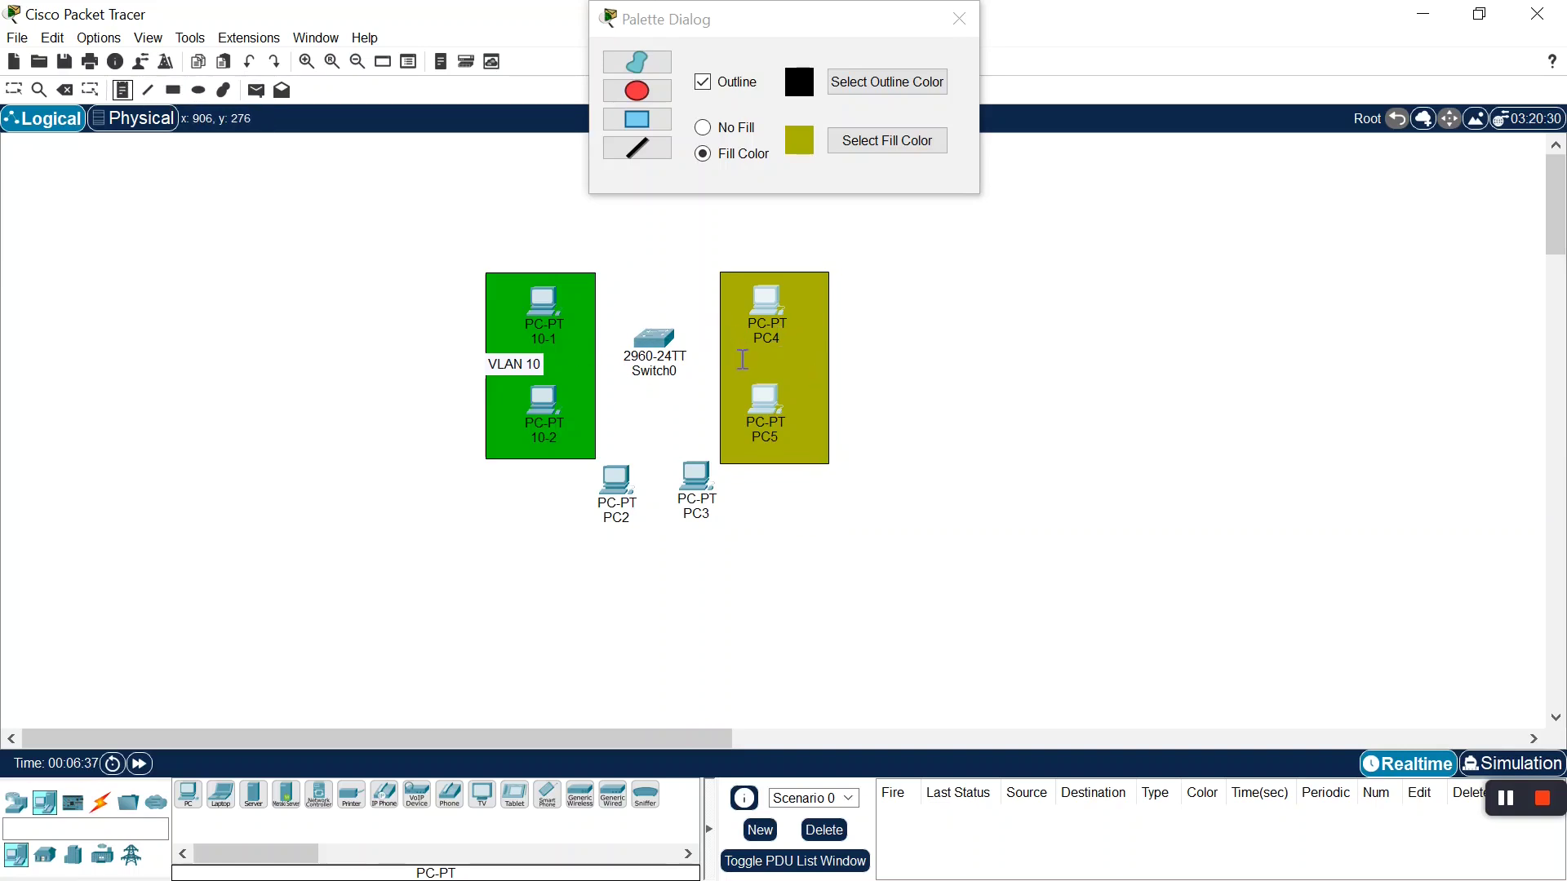
{"action": "left_click", "coordinate": [742, 360]}
{"action": "type", "text": "VLAN 20"}
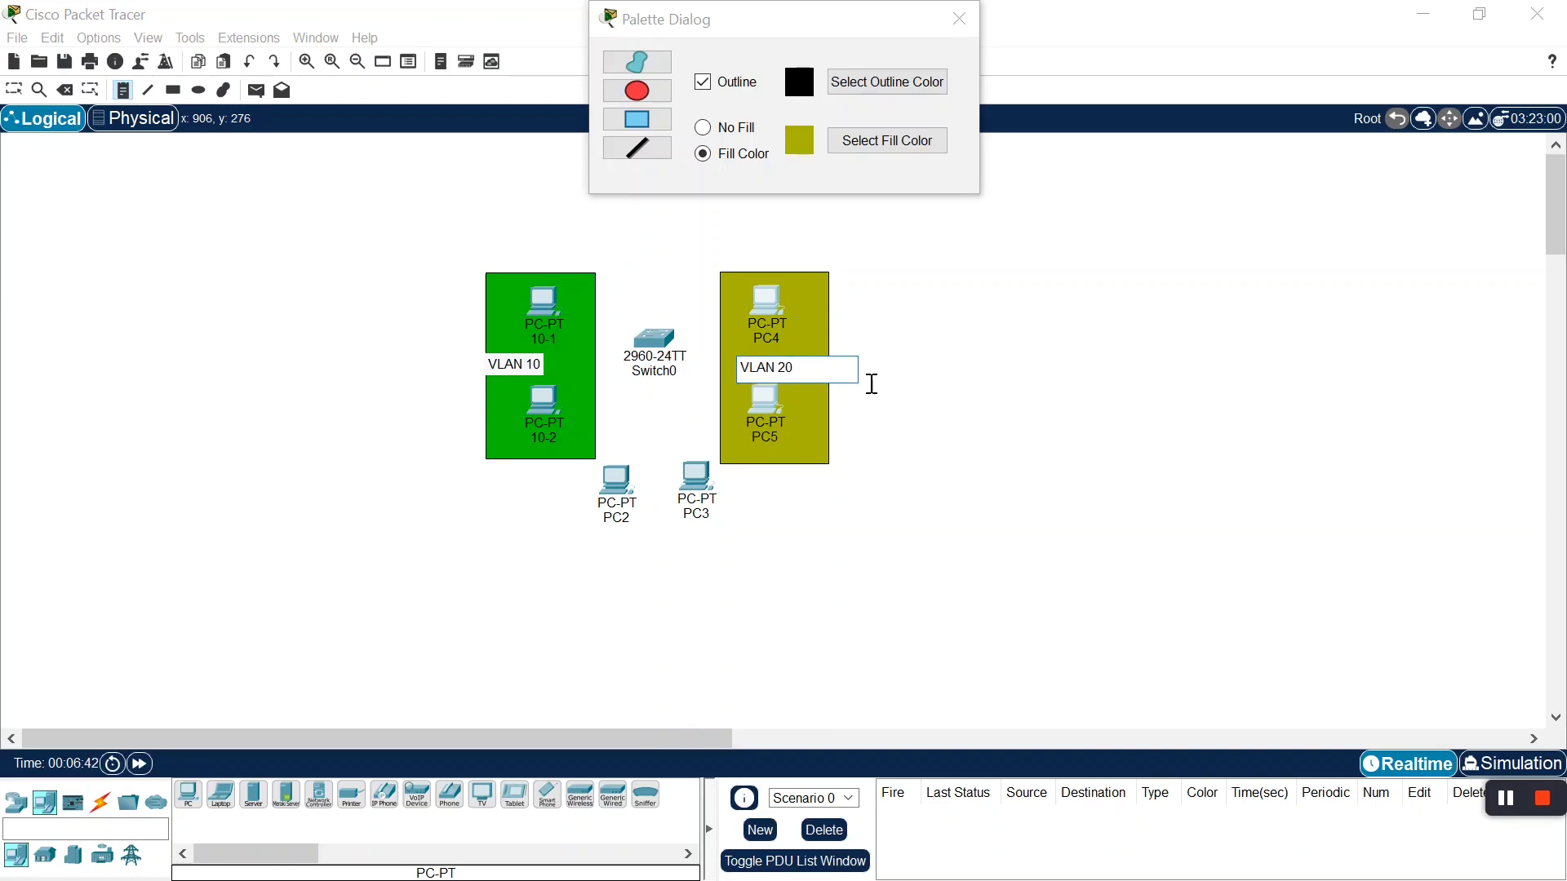
{"action": "left_click", "coordinate": [941, 444]}
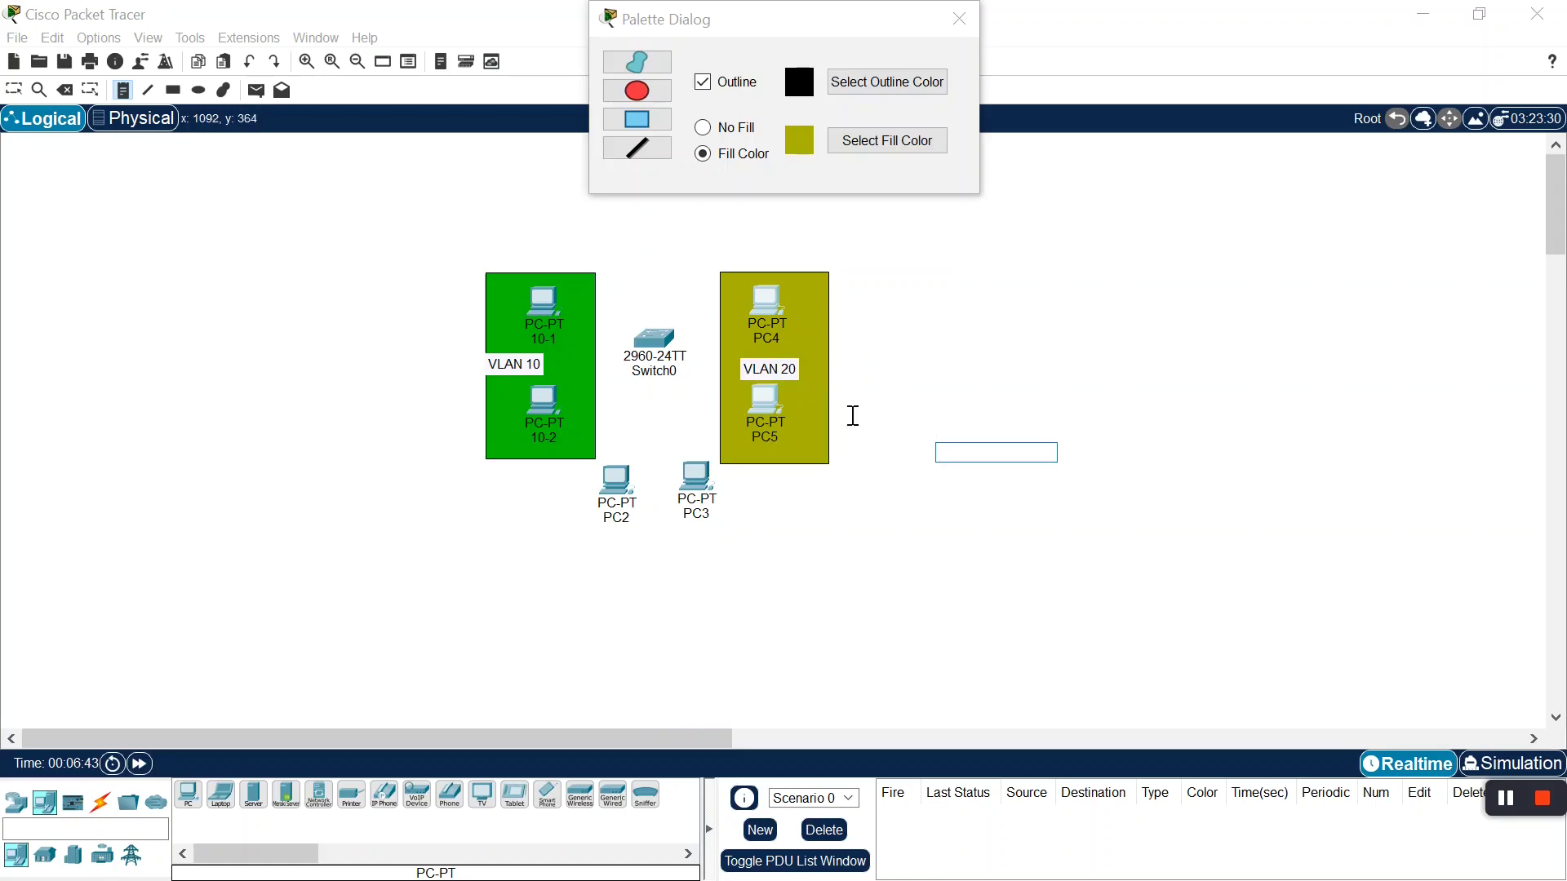
{"action": "key", "text": "Escape"}
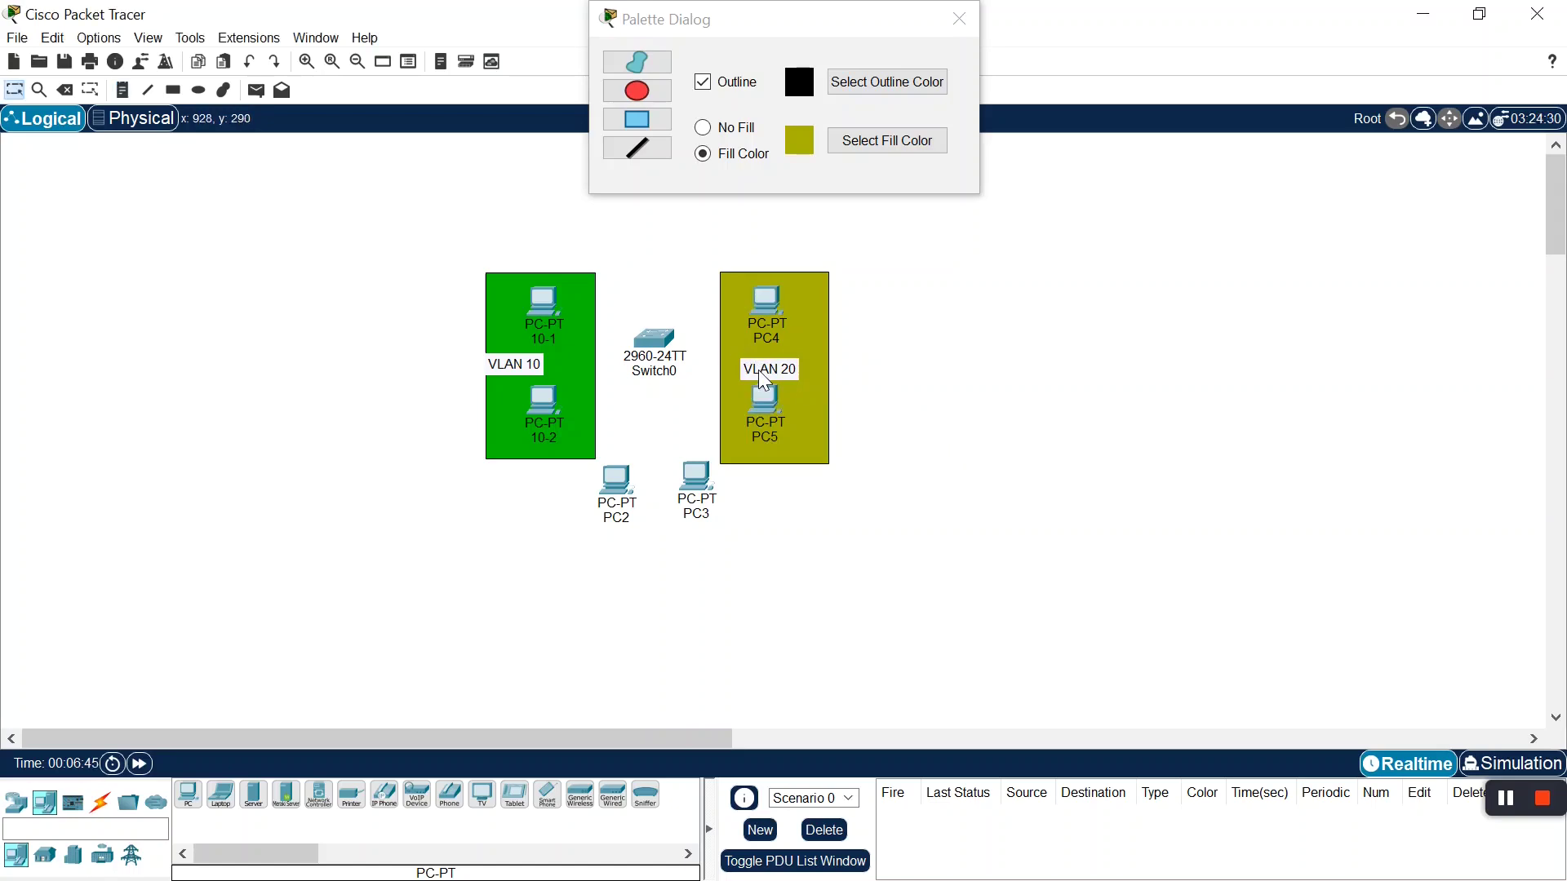
{"action": "mouse_move", "coordinate": [755, 372]}
{"action": "left_mouse_down"}
{"action": "mouse_move", "coordinate": [840, 368]}
{"action": "mouse_move", "coordinate": [785, 364]}
{"action": "left_mouse_up"}
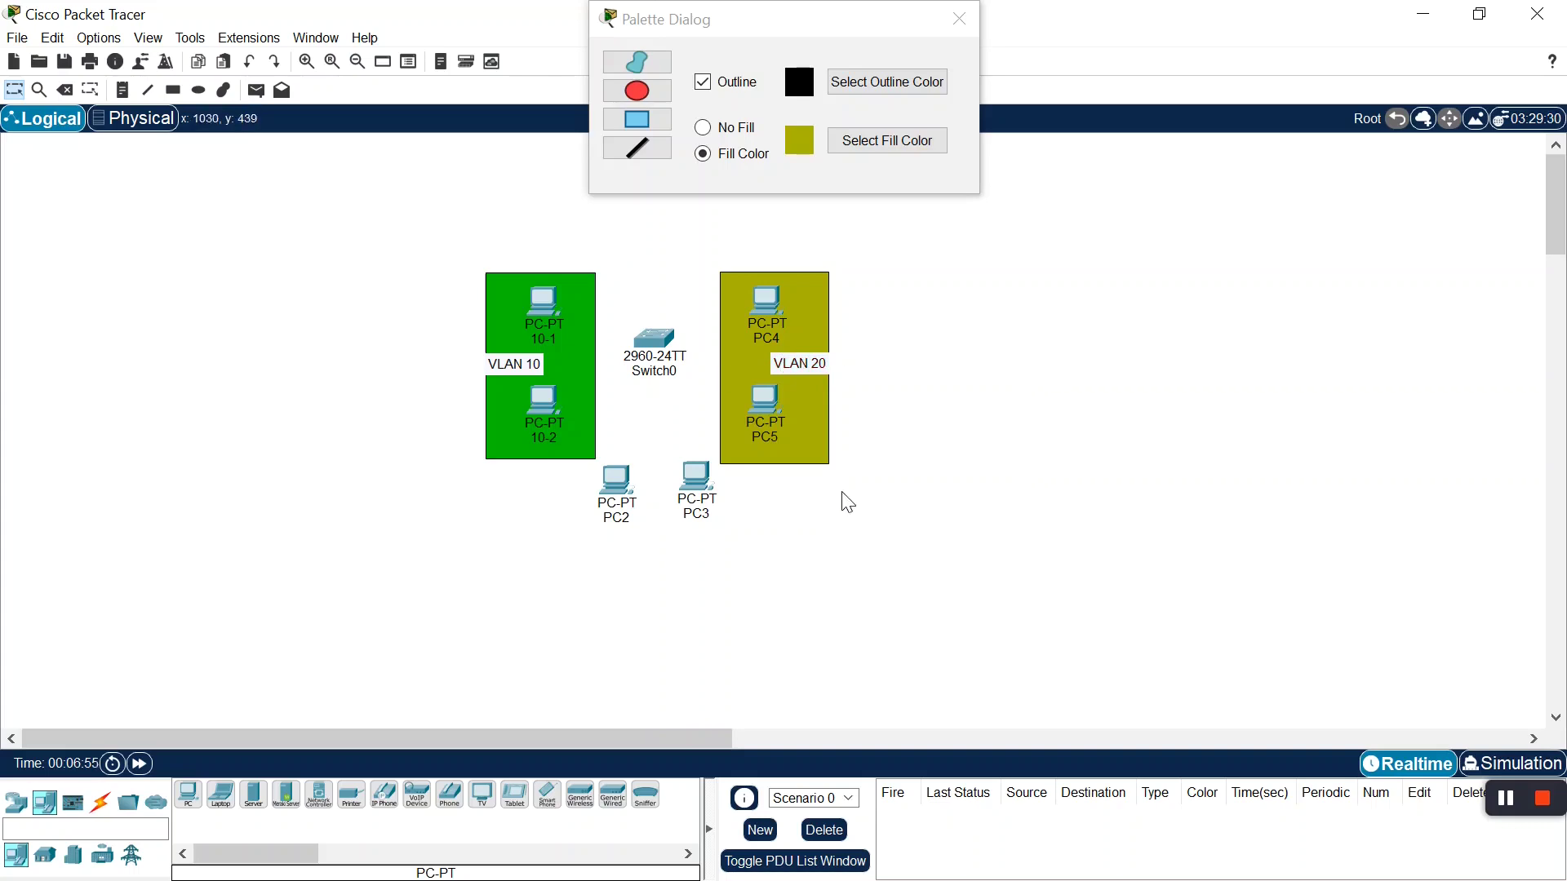
Rename PC4 as 20-1 and PC5 as 20-2
{"action": "left_click", "coordinate": [767, 339]}
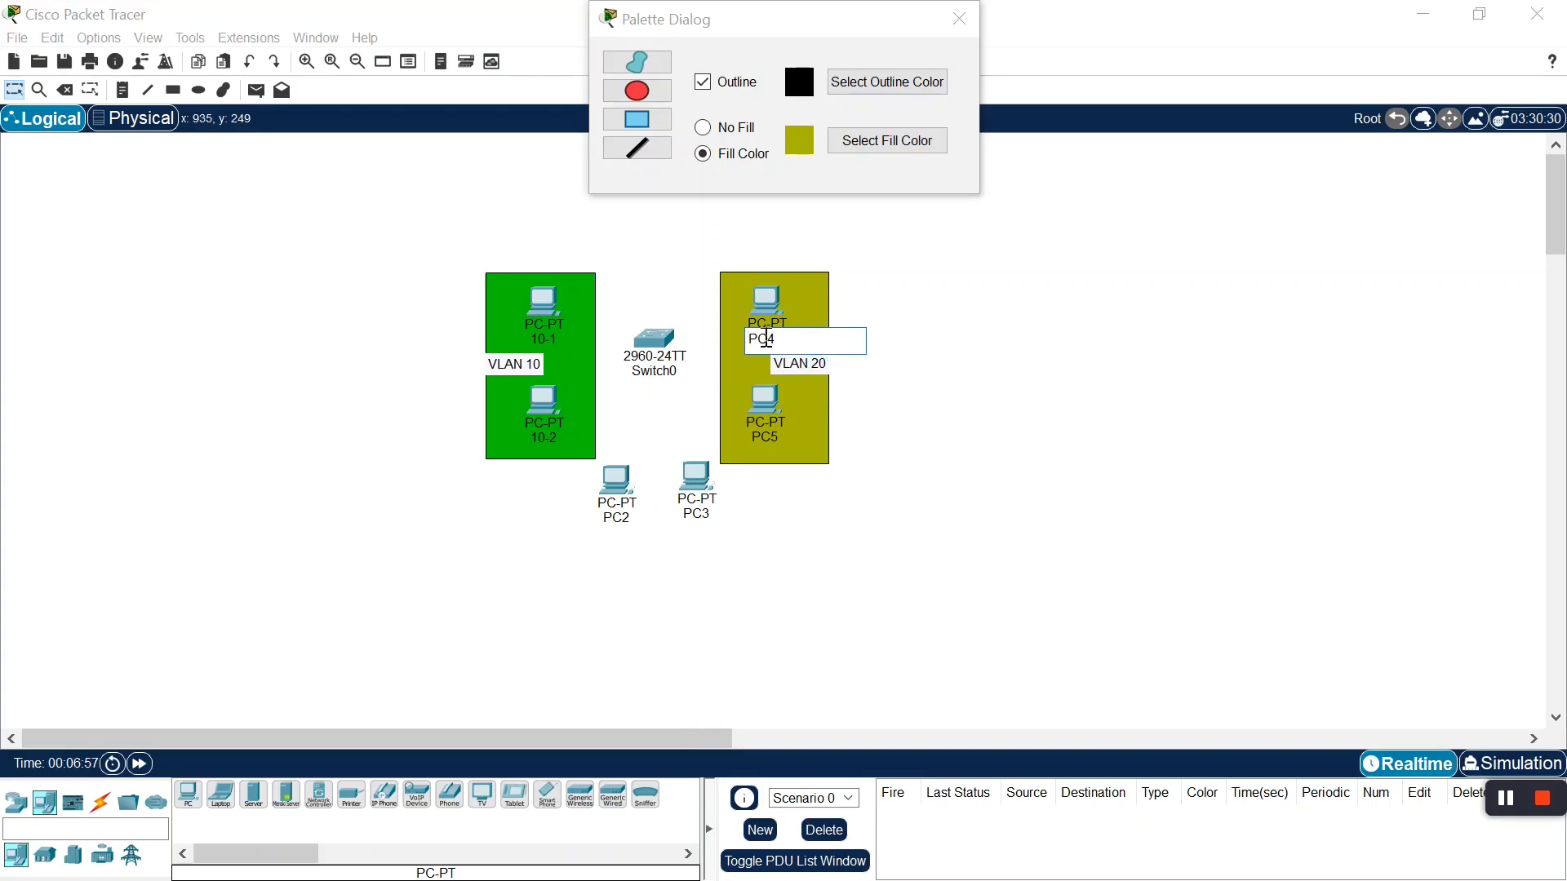
{"action": "left_click_drag", "start_coordinate": [785, 337], "coordinate": [734, 337]}
{"action": "type", "text": "20-"}
{"action": "left_click", "coordinate": [772, 440]}
{"action": "left_click", "coordinate": [773, 439]}
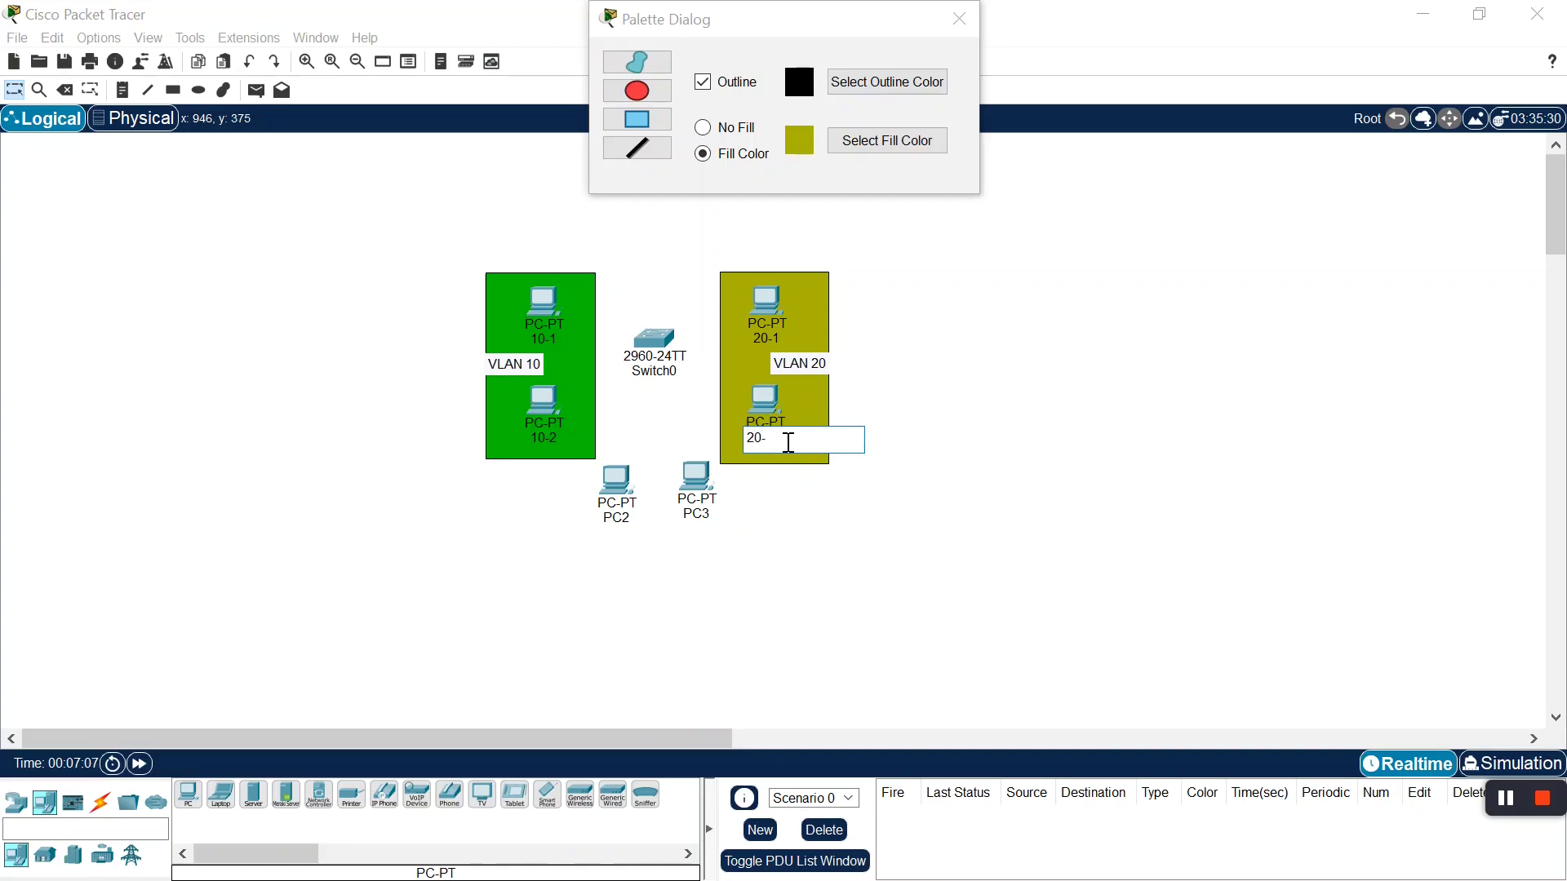
{"action": "left_click", "coordinate": [999, 494]}
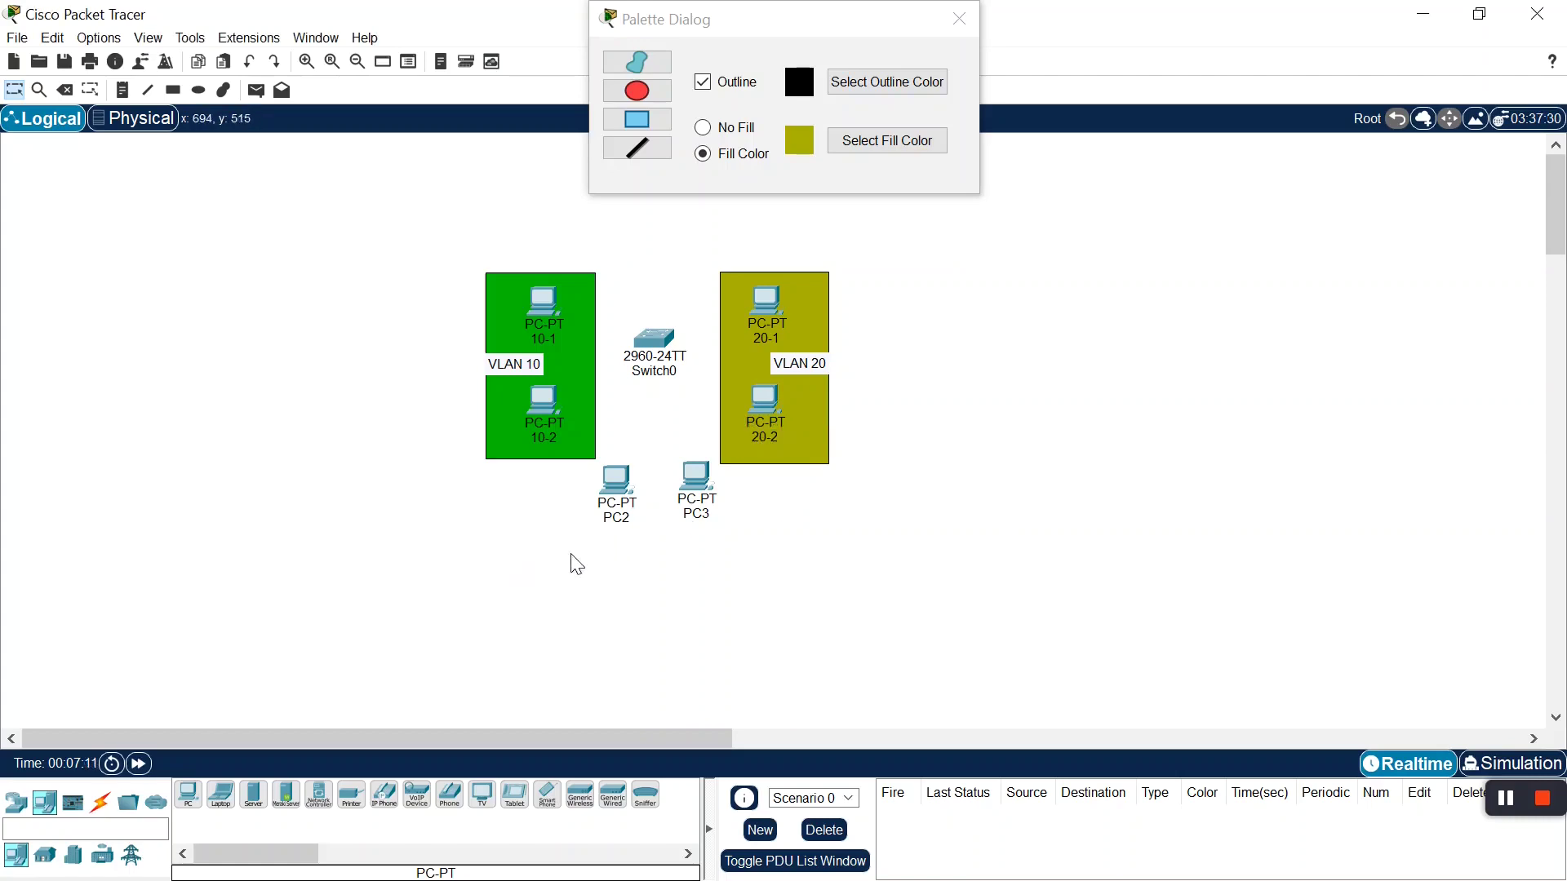
Draw a rectangle with light blue fill around PC2 and PC3 below the switch
{"action": "left_click", "coordinate": [846, 145]}
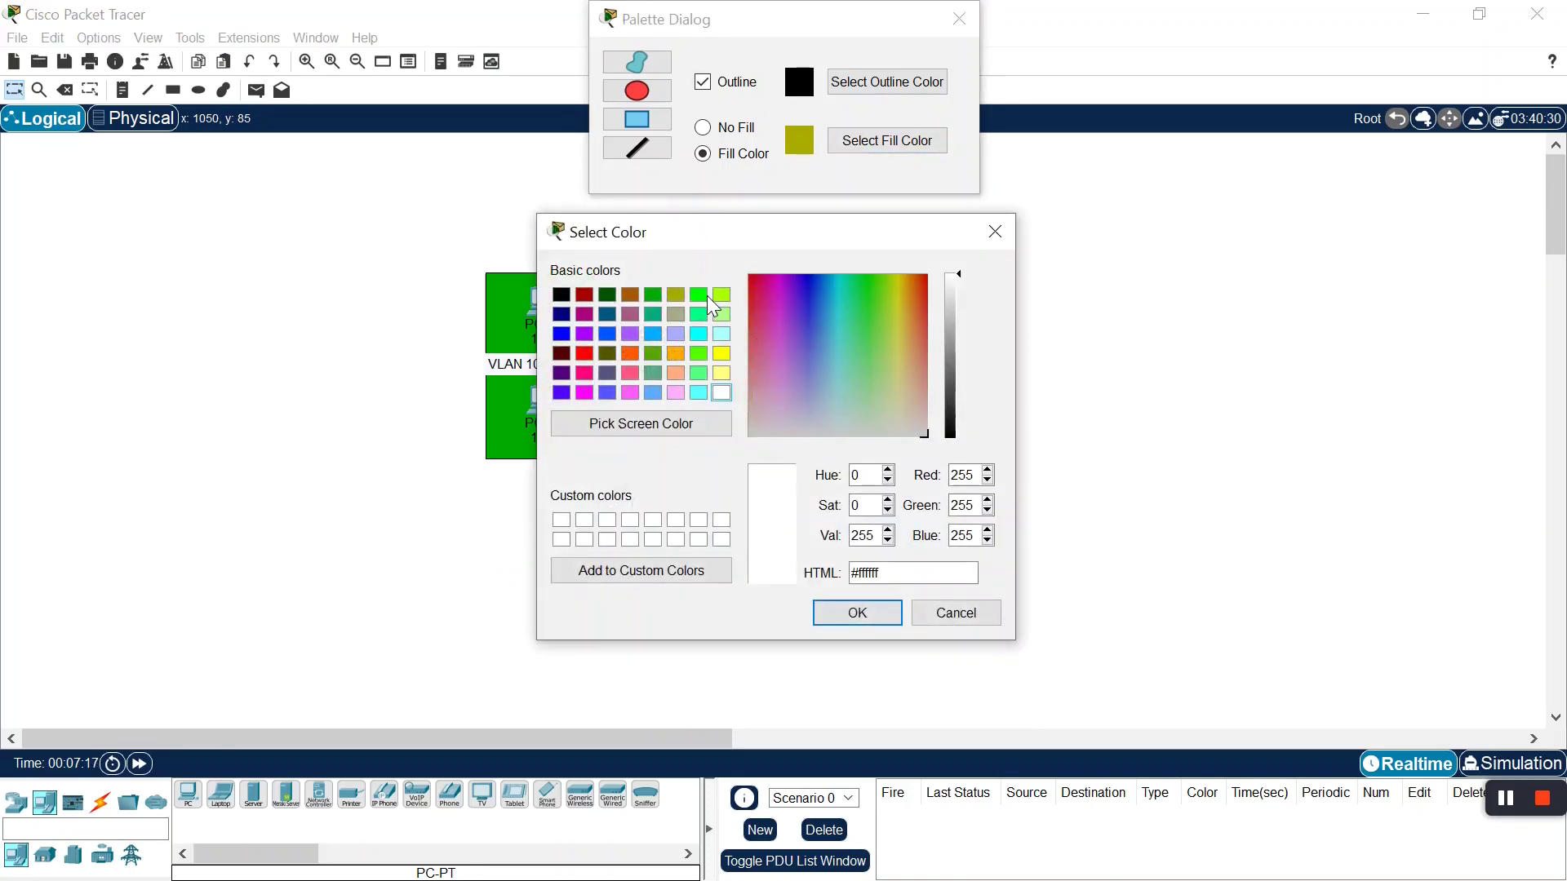
{"action": "left_click", "coordinate": [654, 334]}
{"action": "left_click", "coordinate": [859, 613]}
{"action": "left_click", "coordinate": [626, 112]}
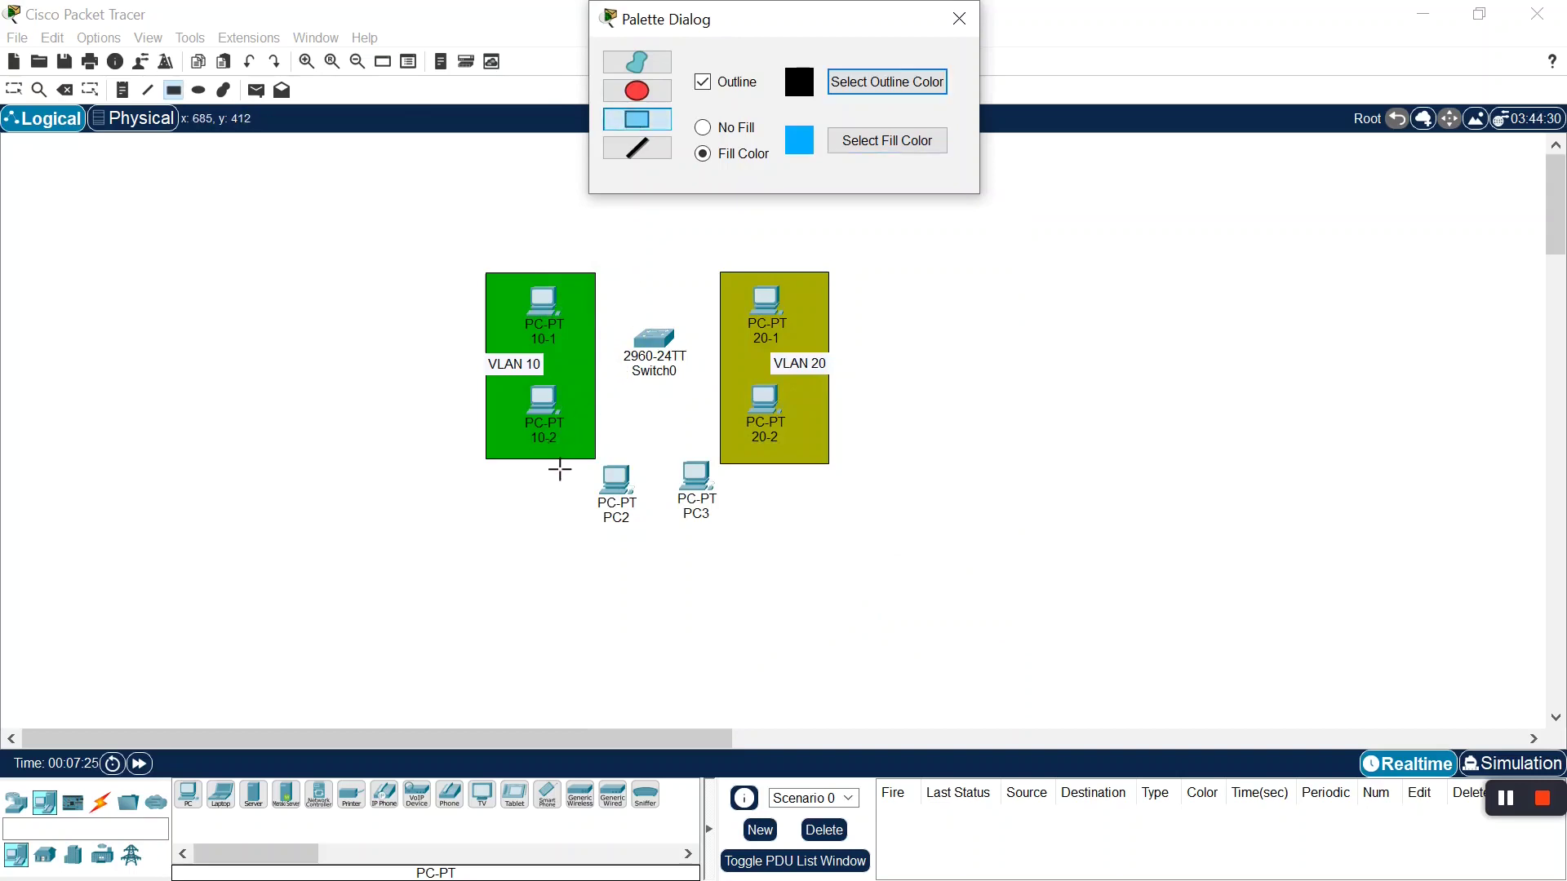
{"action": "left_click_drag", "start_coordinate": [560, 460], "coordinate": [749, 541]}
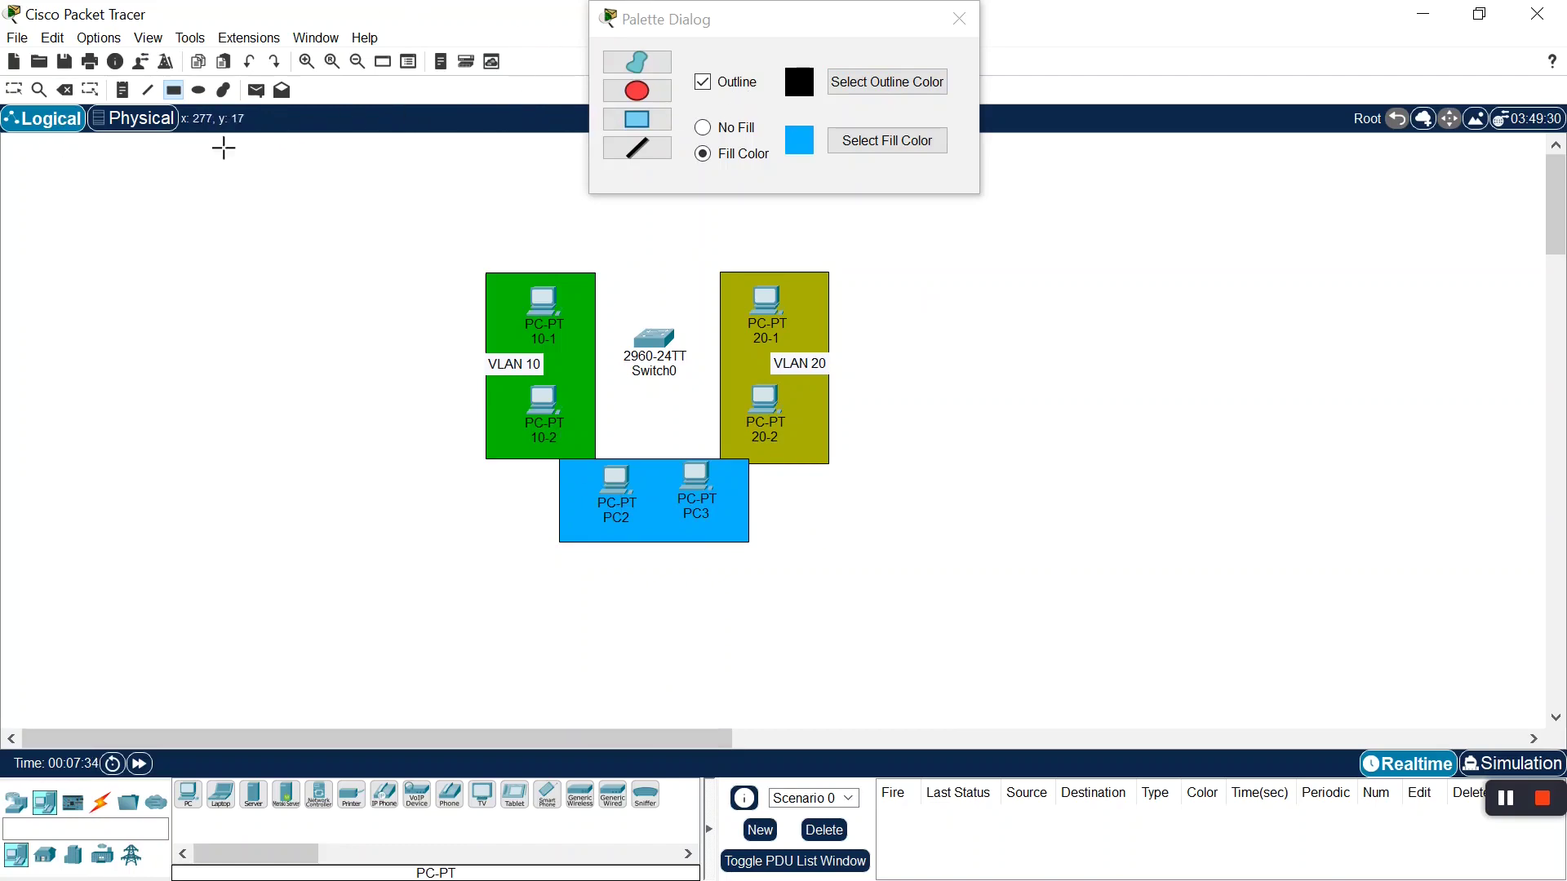
Add the text note "VLAN 30" and place it on the blue rectangle's lower edge, centred between PC2 and PC3
{"action": "left_click", "coordinate": [122, 92]}
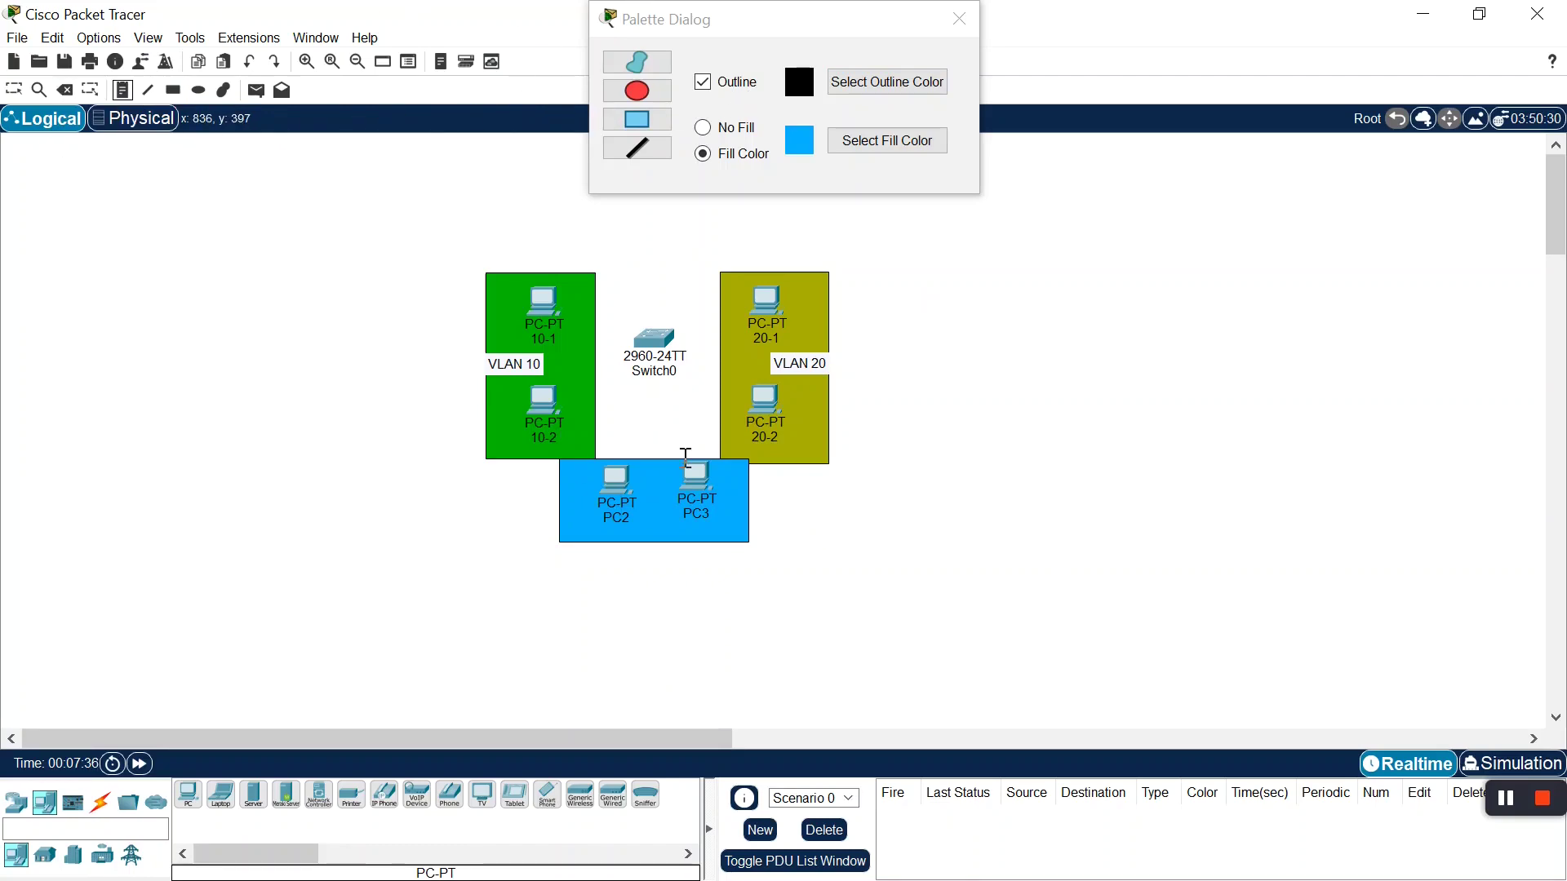
{"action": "left_click", "coordinate": [640, 531]}
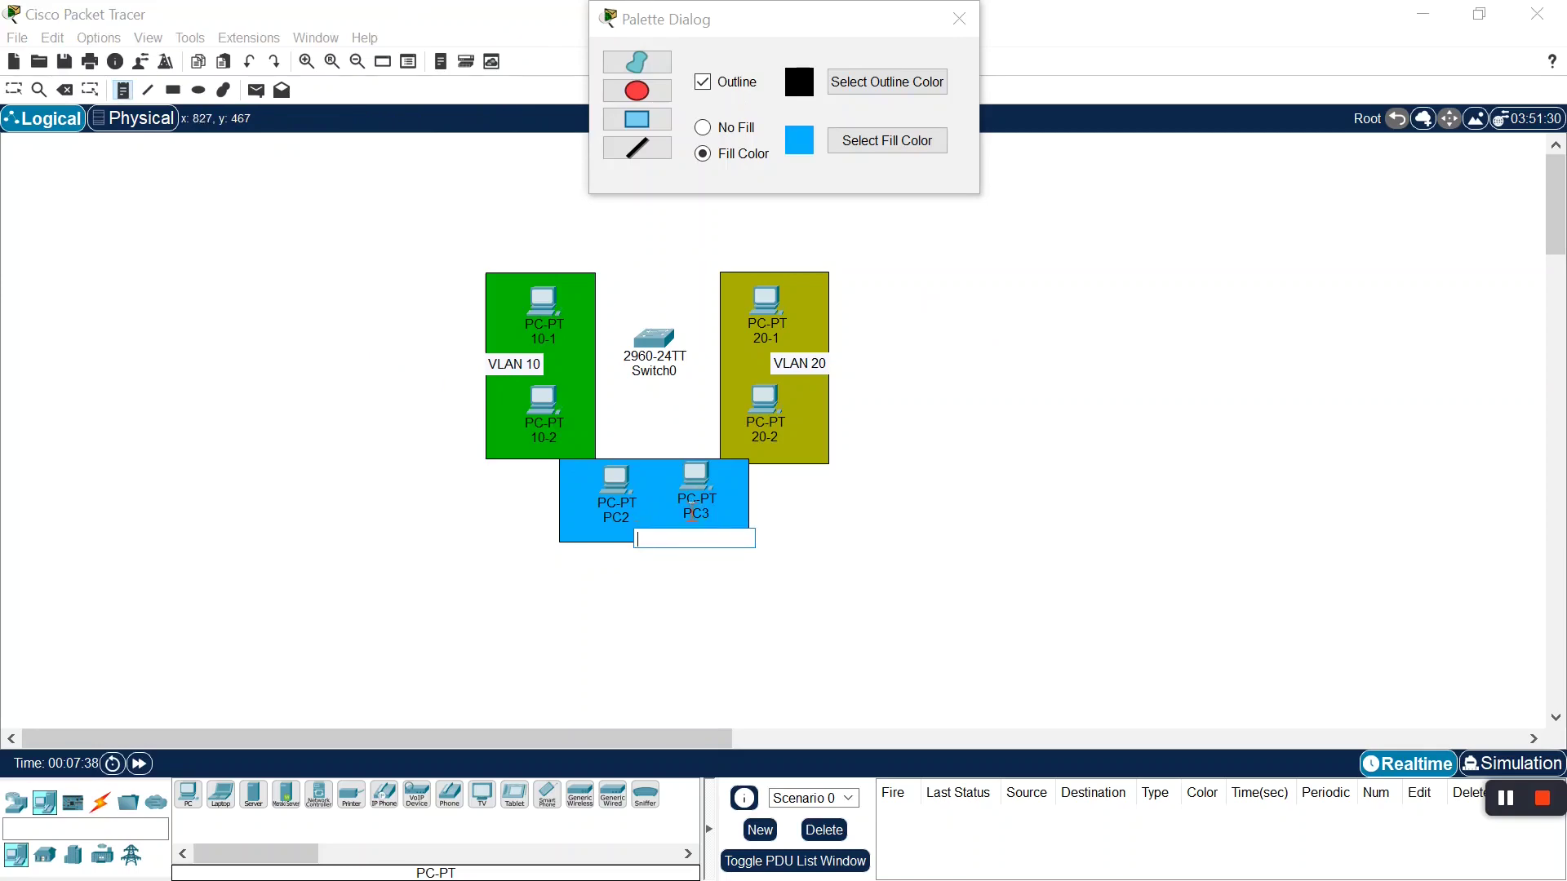
{"action": "left_click", "coordinate": [716, 510]}
{"action": "type", "text": "VLAN"}
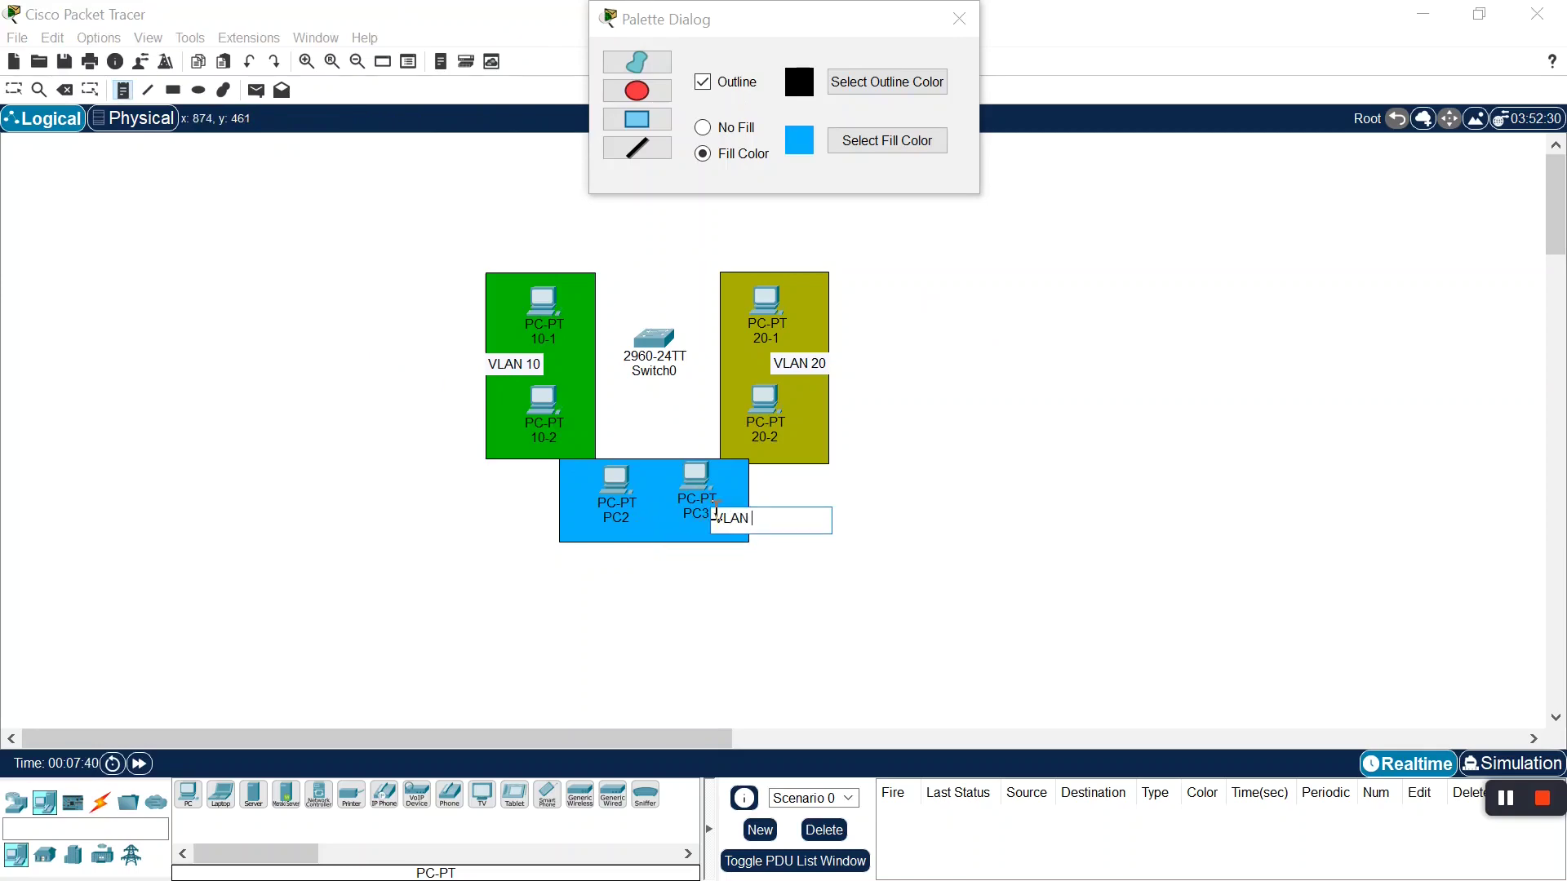
{"action": "type", "text": " 30"}
{"action": "left_click", "coordinate": [882, 604]}
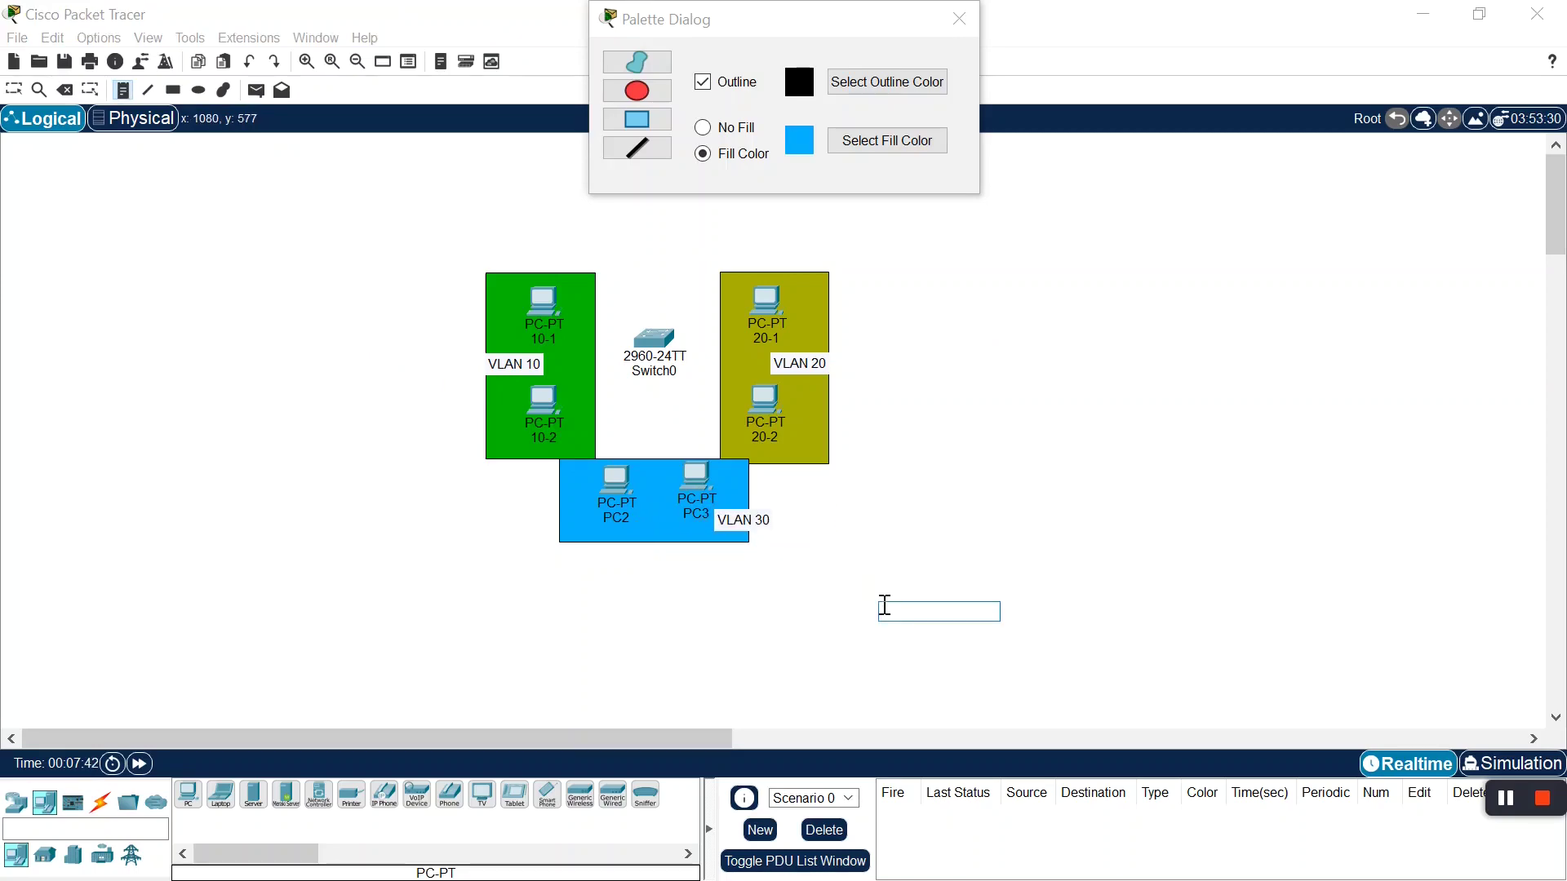
{"action": "key", "text": "Escape"}
{"action": "left_click_drag", "start_coordinate": [740, 525], "coordinate": [659, 542]}
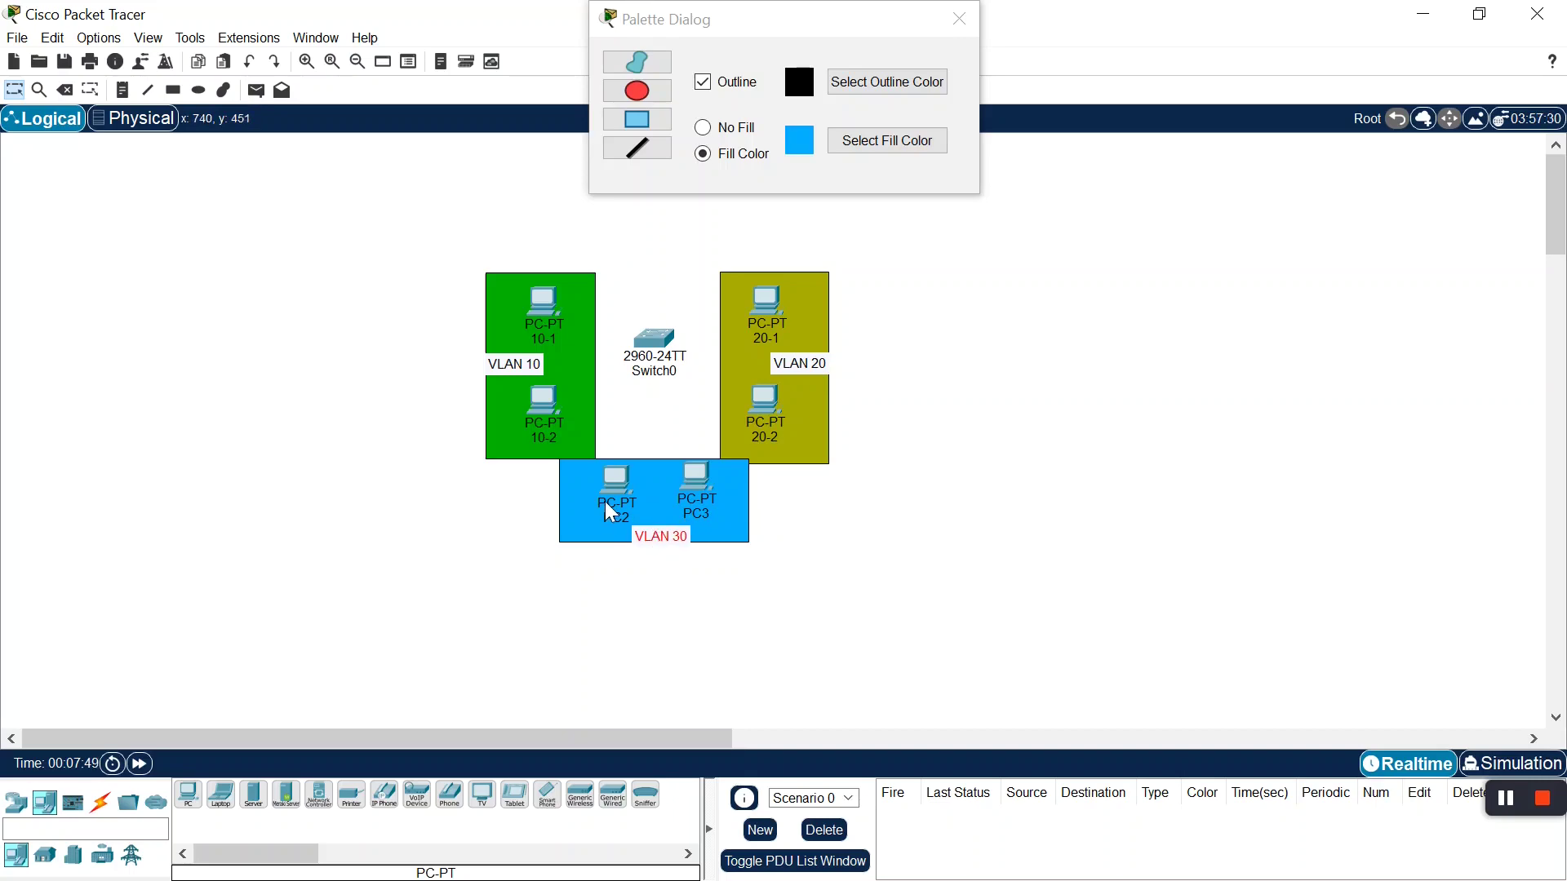
Rename PC2 as 30-1 and PC3 as 30-2, and close the drawing palette
{"action": "left_click", "coordinate": [618, 521]}
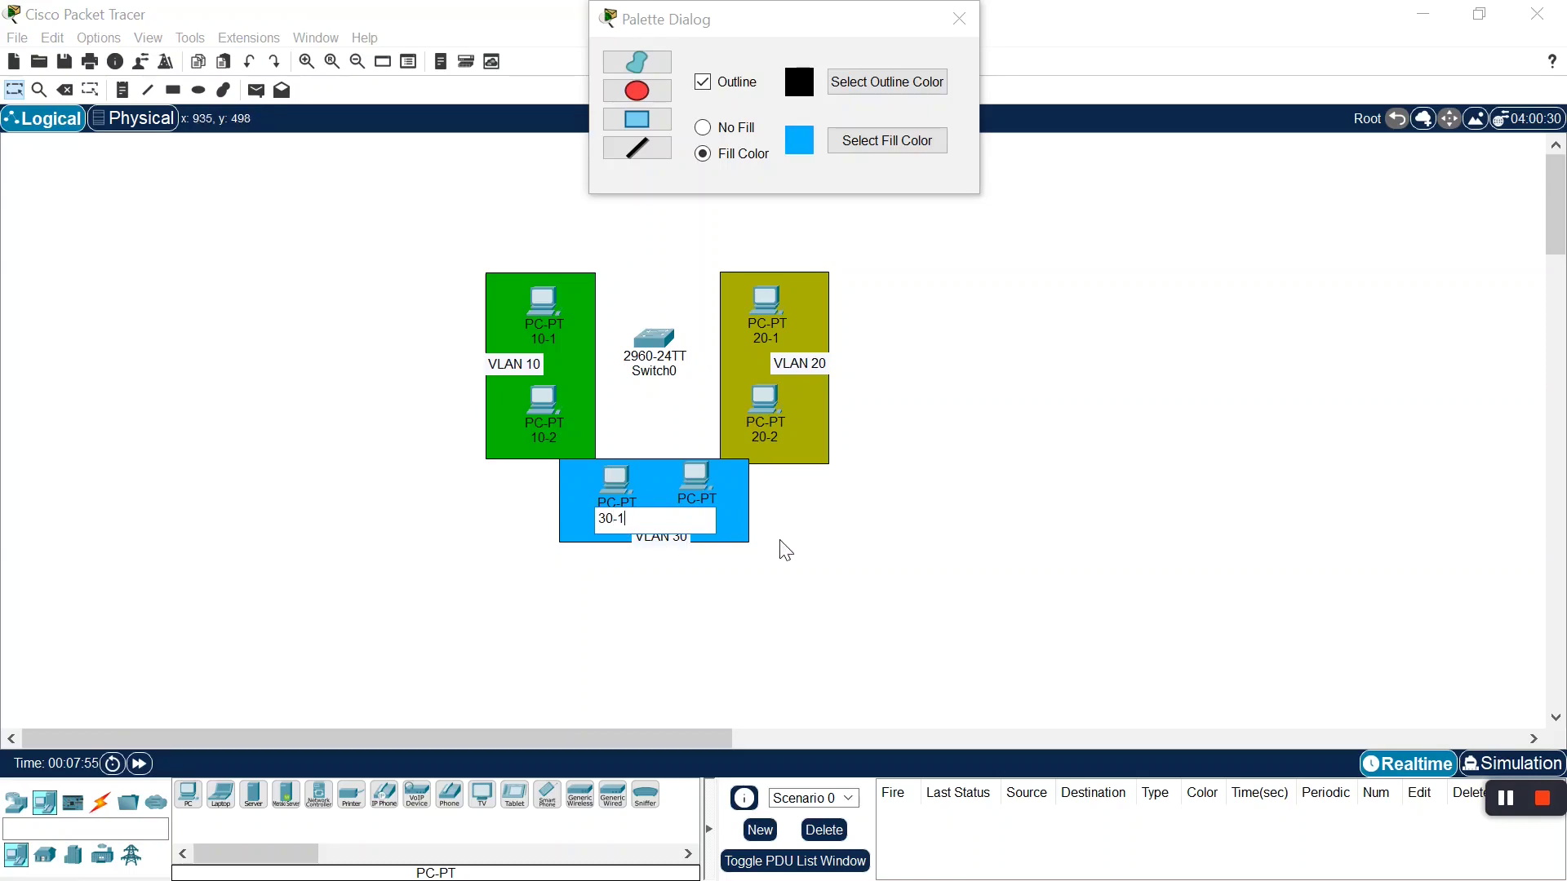
{"action": "key", "text": "Return"}
{"action": "left_click", "coordinate": [702, 513]}
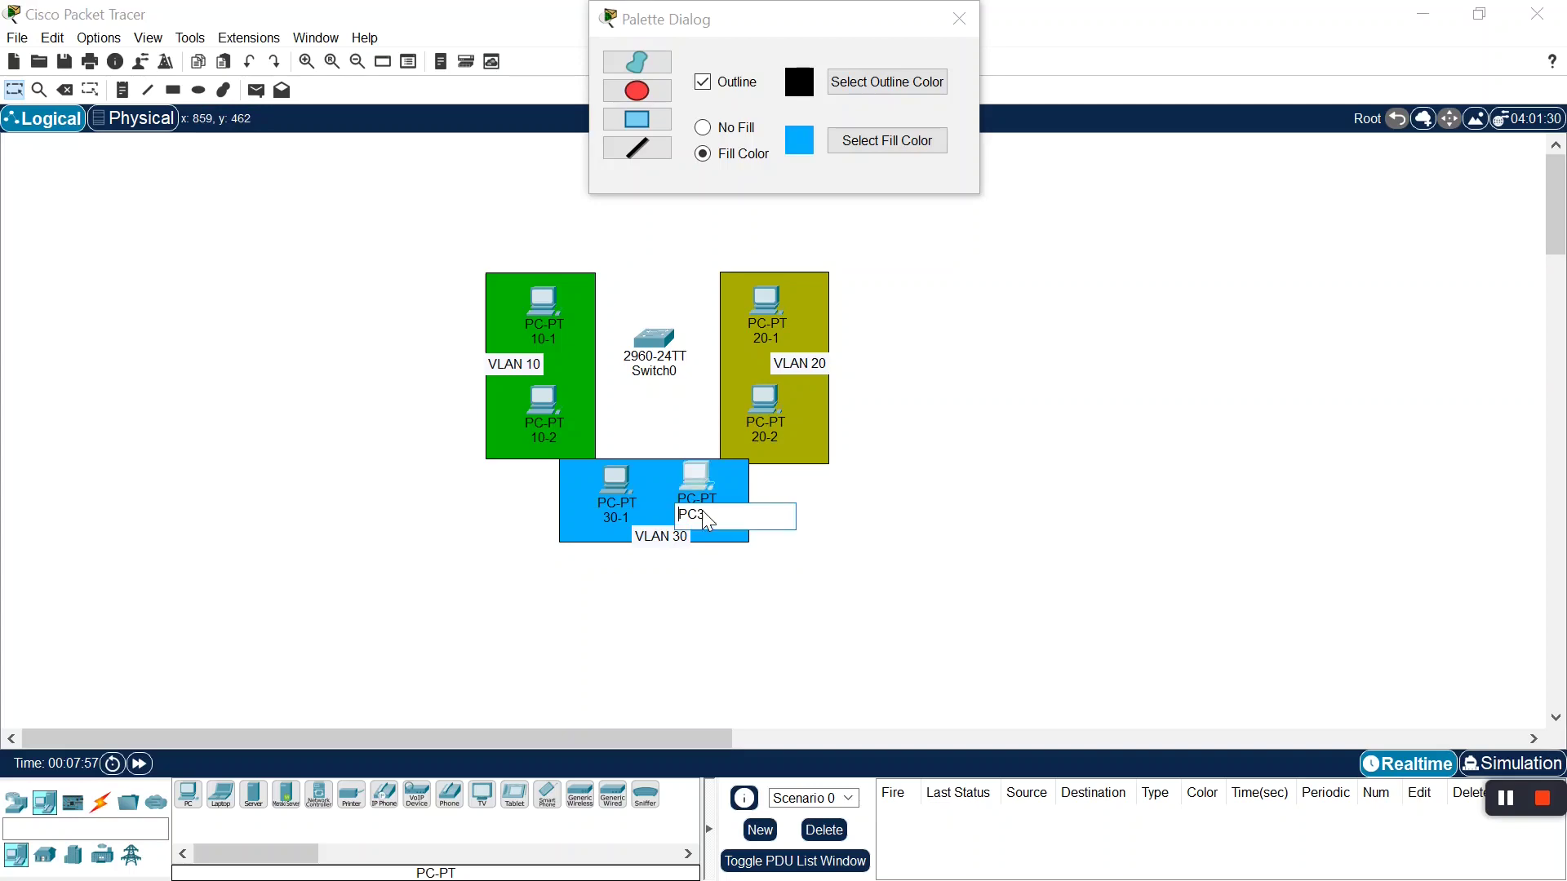
{"action": "type", "text": "30-2"}
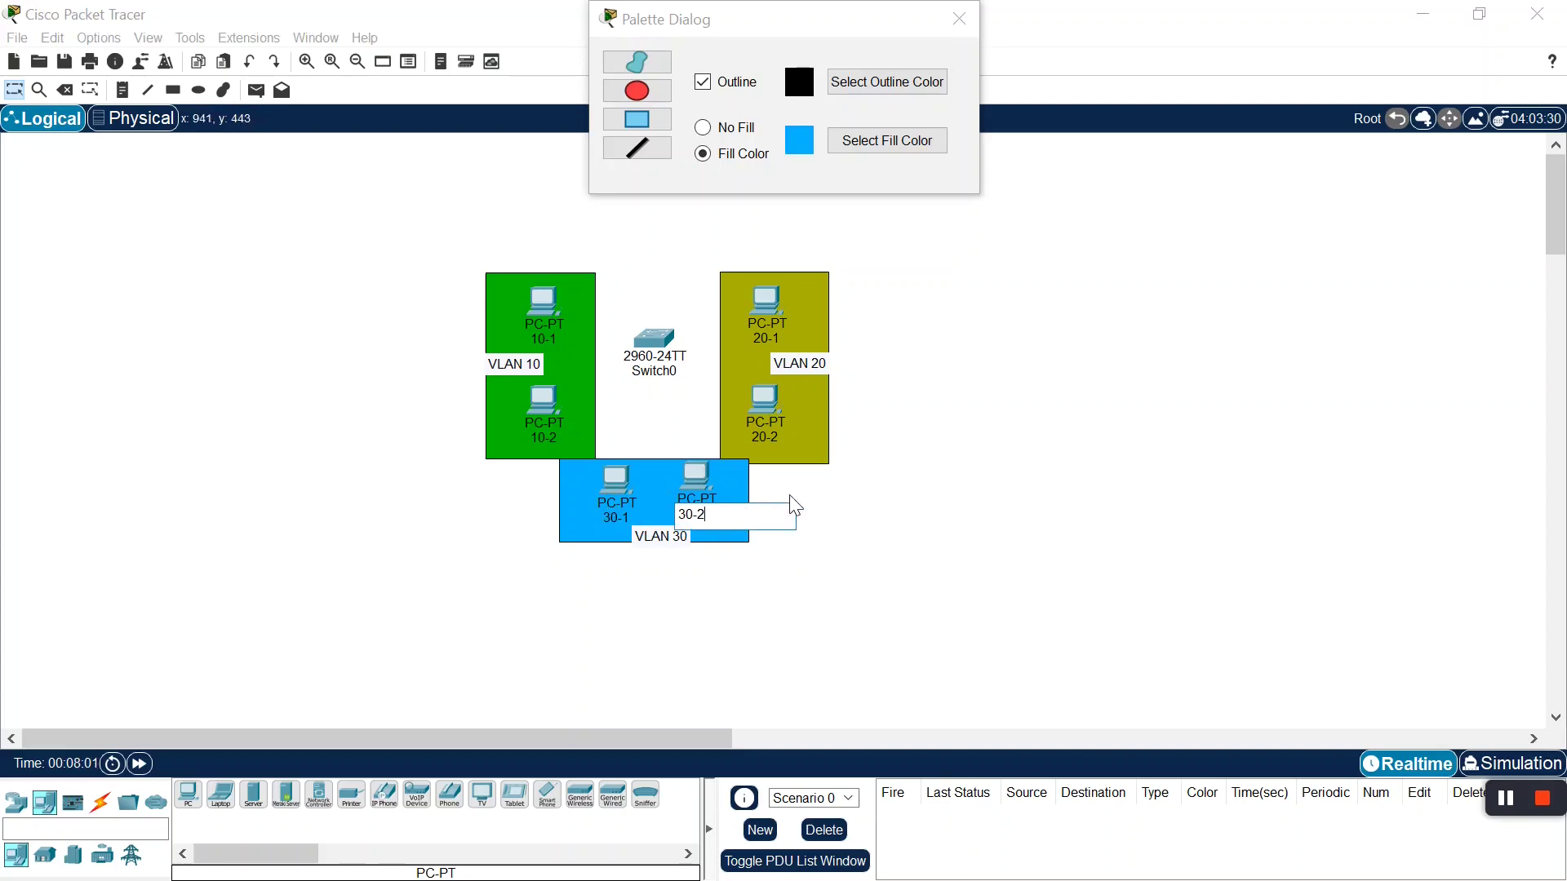
{"action": "left_click", "coordinate": [1004, 549]}
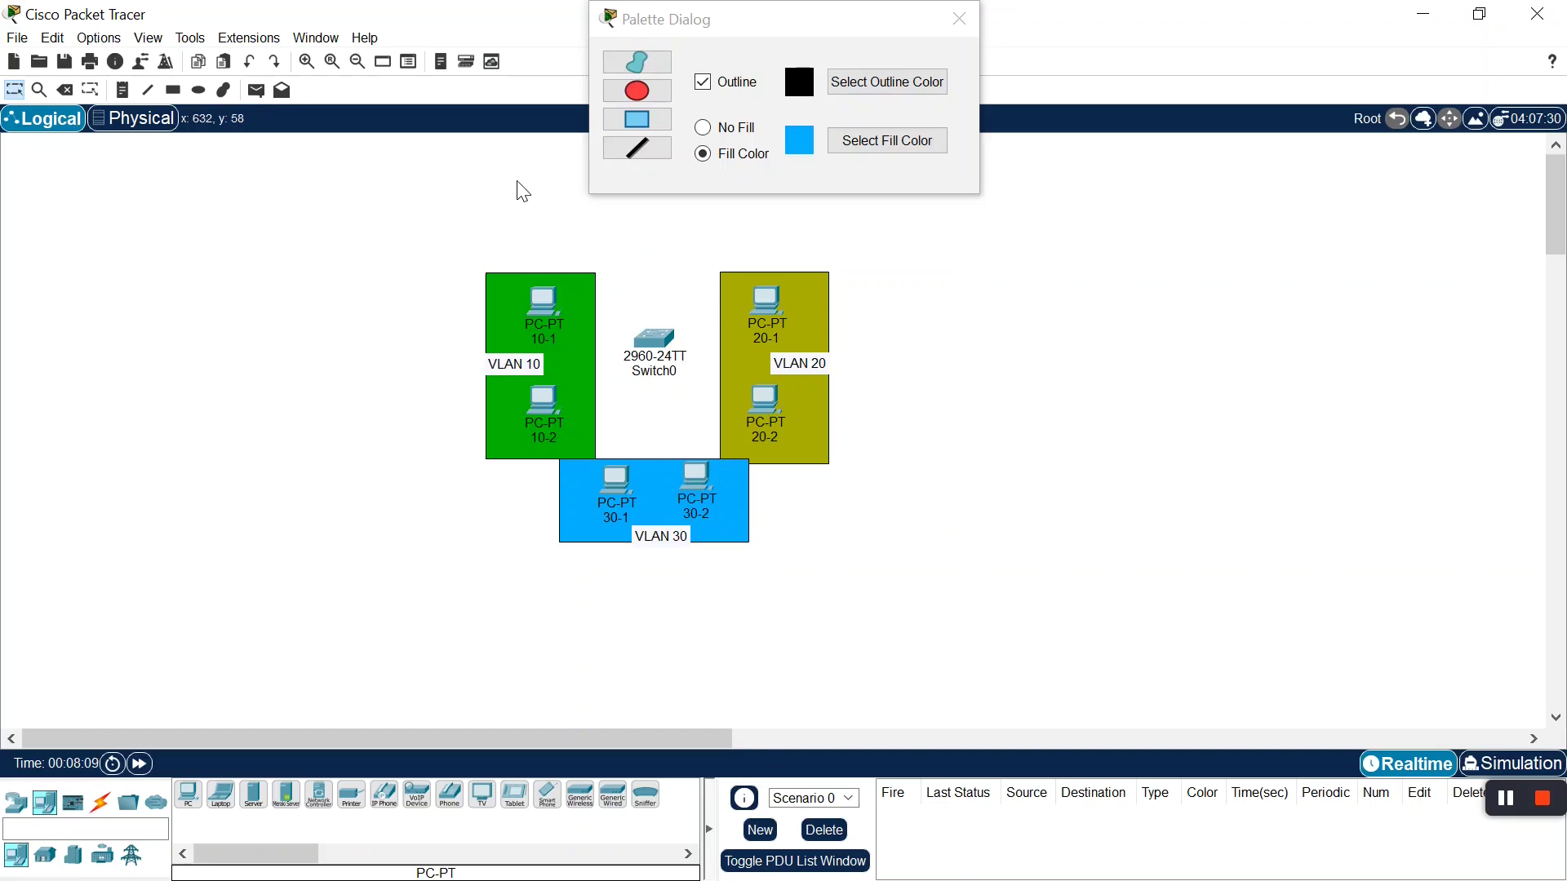
{"action": "left_click", "coordinate": [960, 18]}
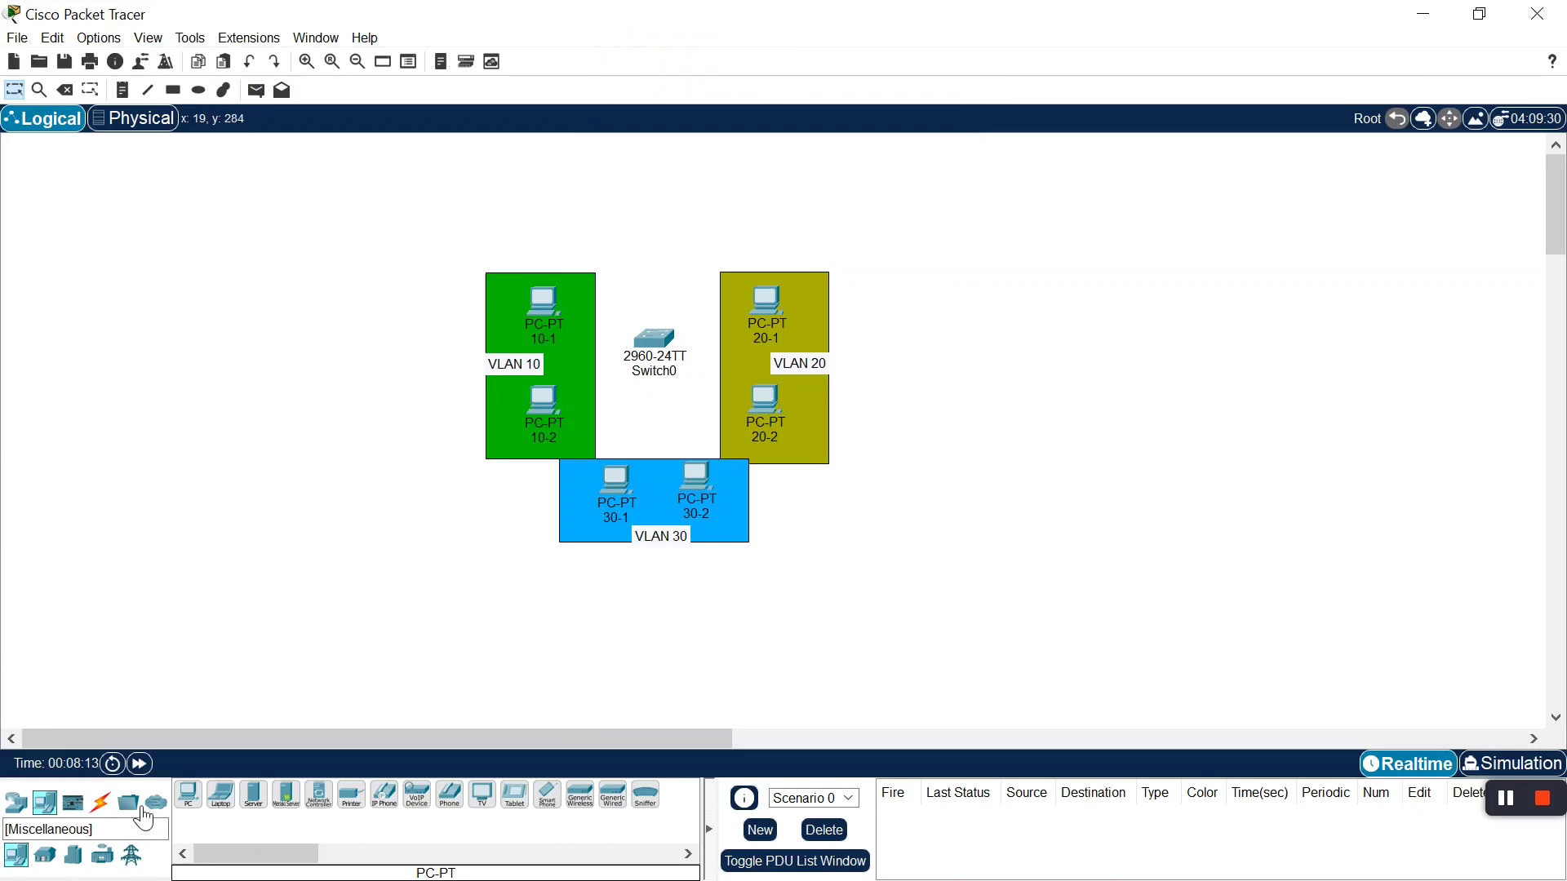
Connect Switch0 FastEthernet0/1 to PC 10-1 FastEthernet0 with a Copper Straight-Through cable
{"action": "left_click", "coordinate": [100, 803]}
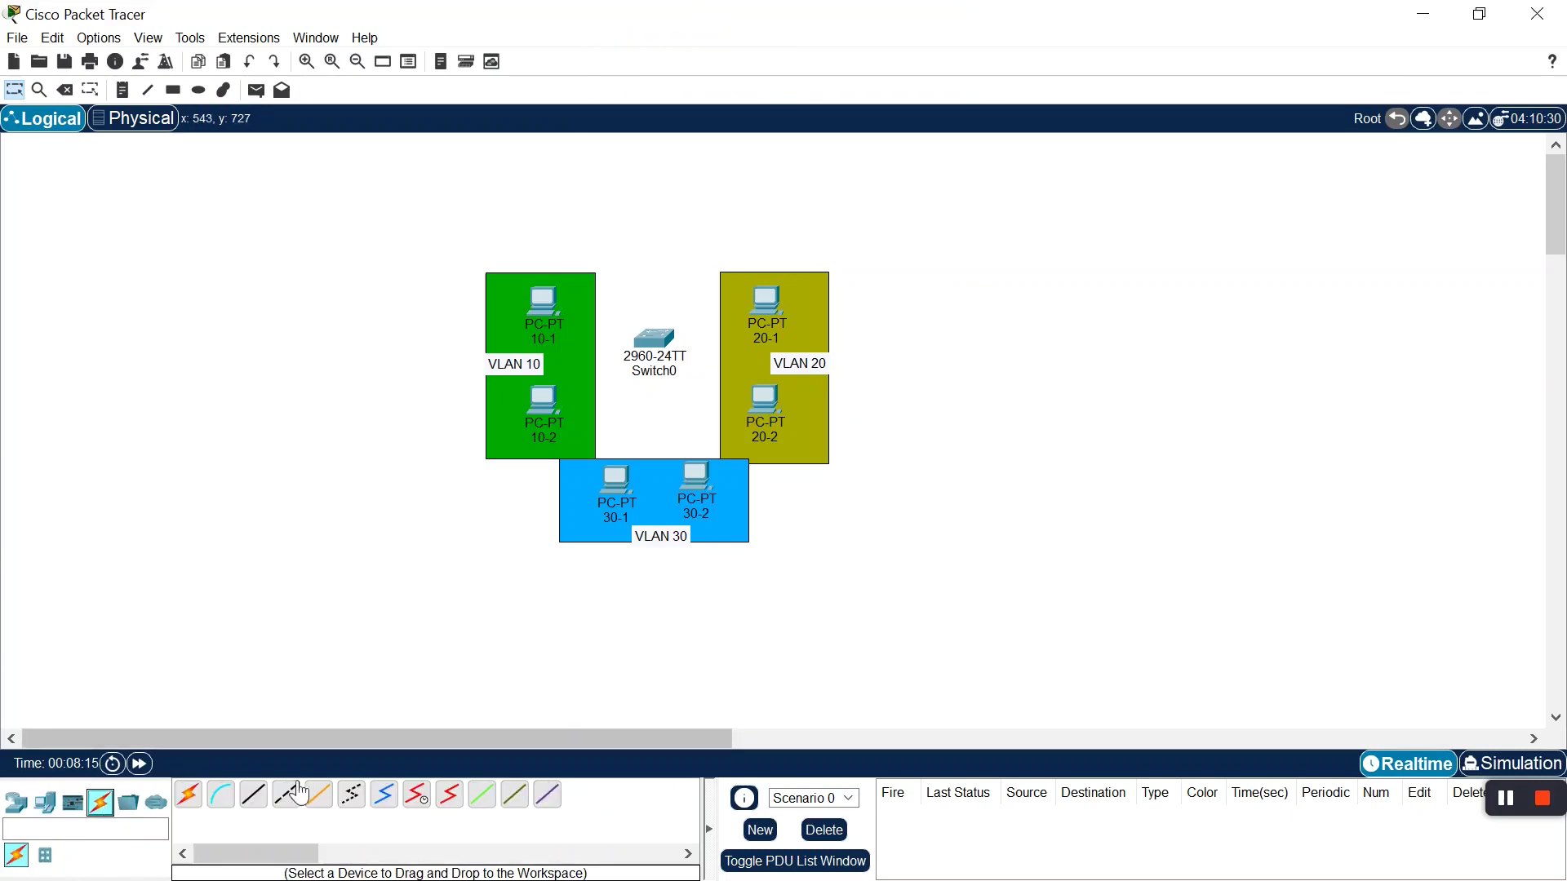
{"action": "left_click", "coordinate": [253, 794]}
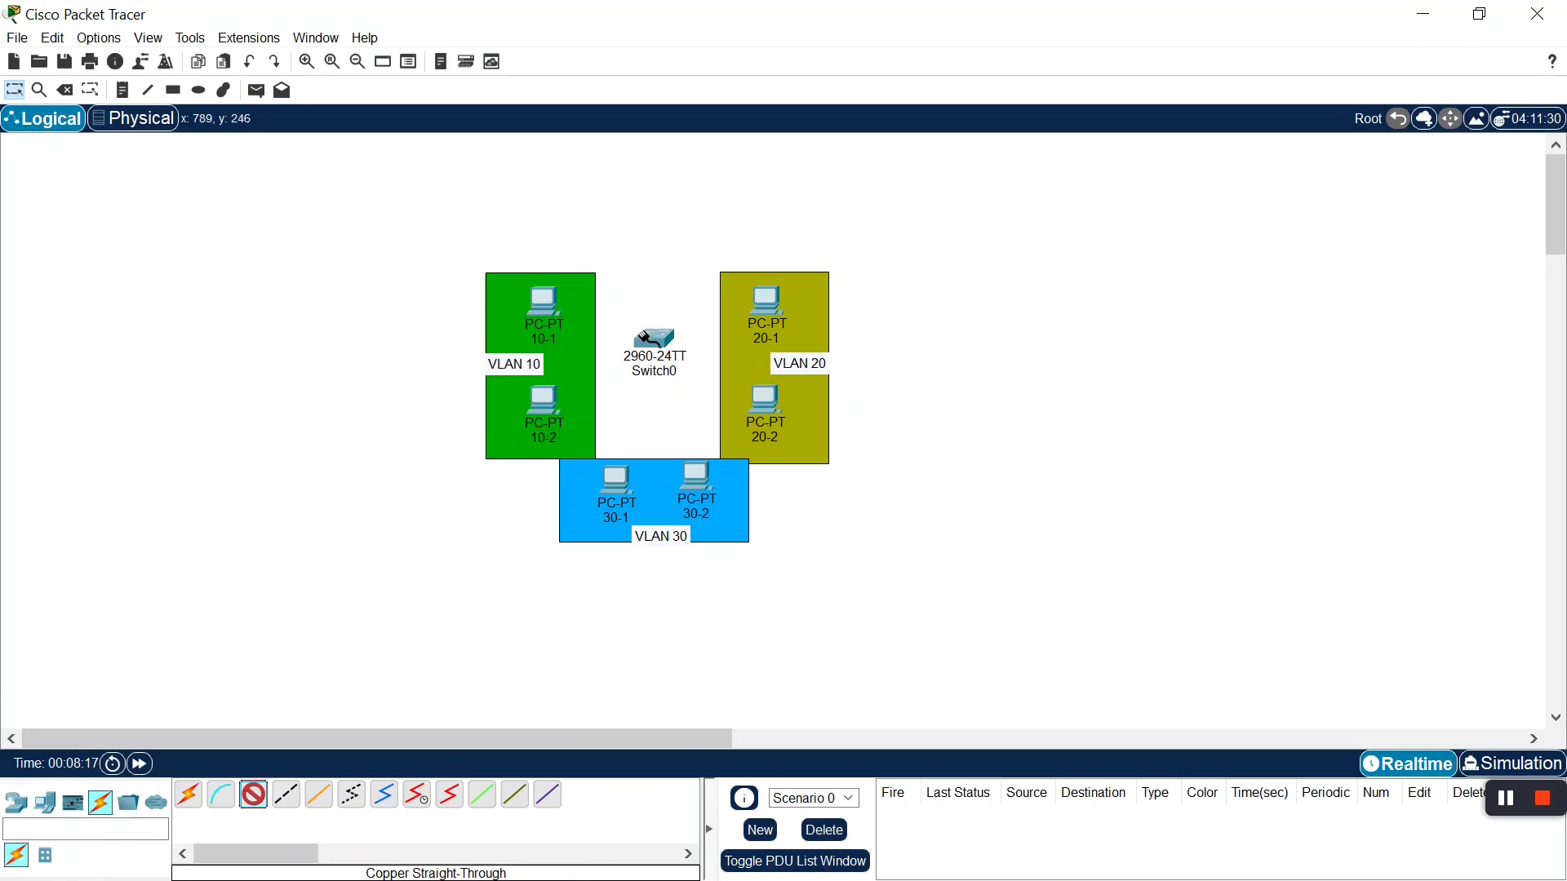
{"action": "left_click", "coordinate": [649, 337]}
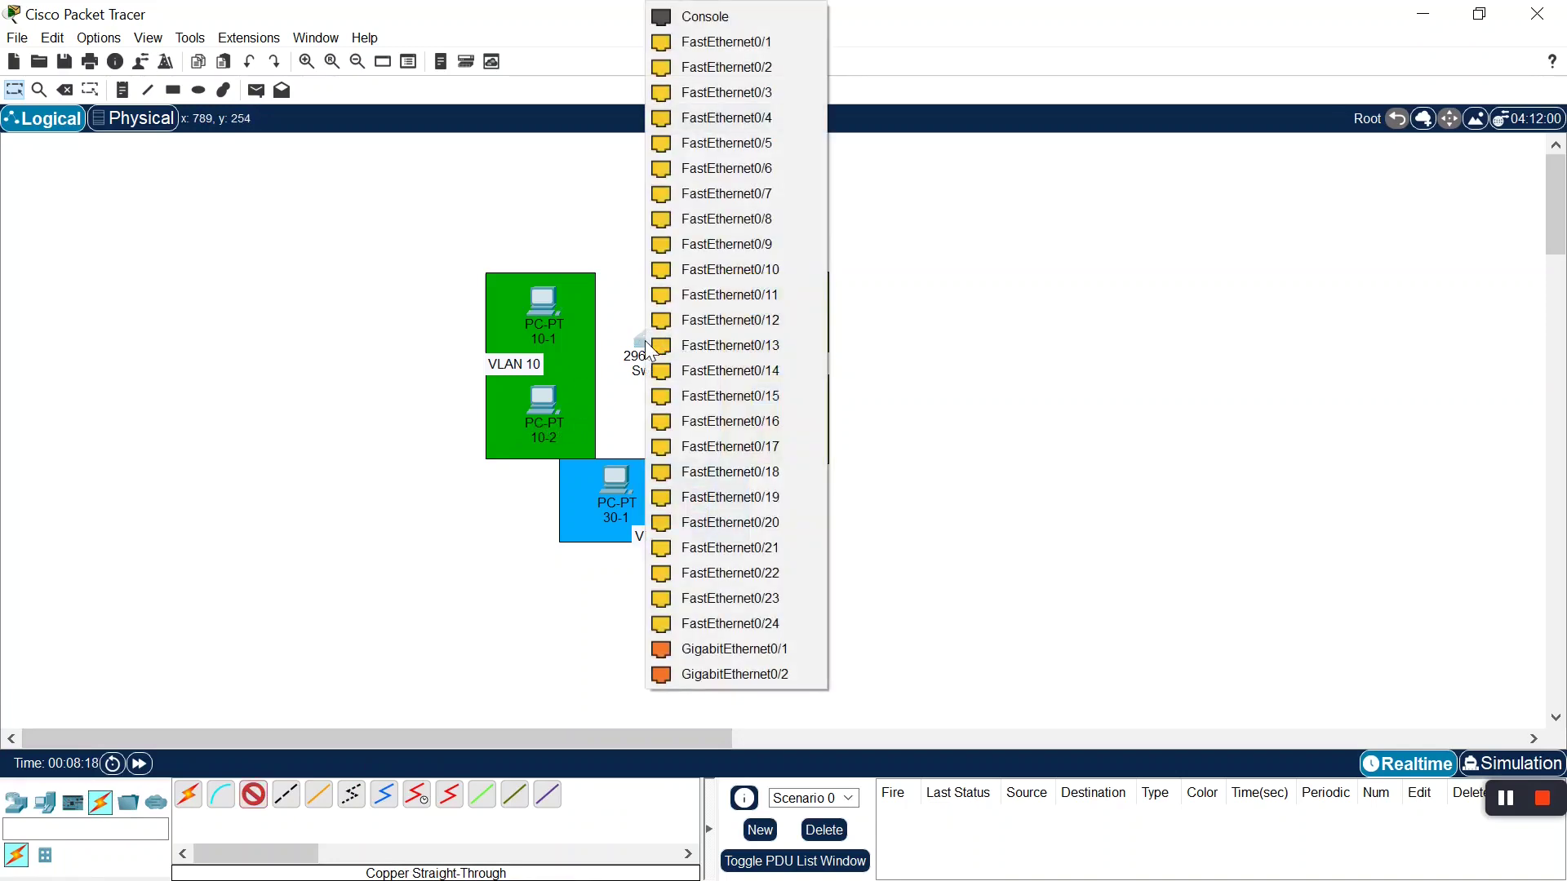
{"action": "left_click", "coordinate": [716, 45]}
{"action": "left_click", "coordinate": [536, 311]}
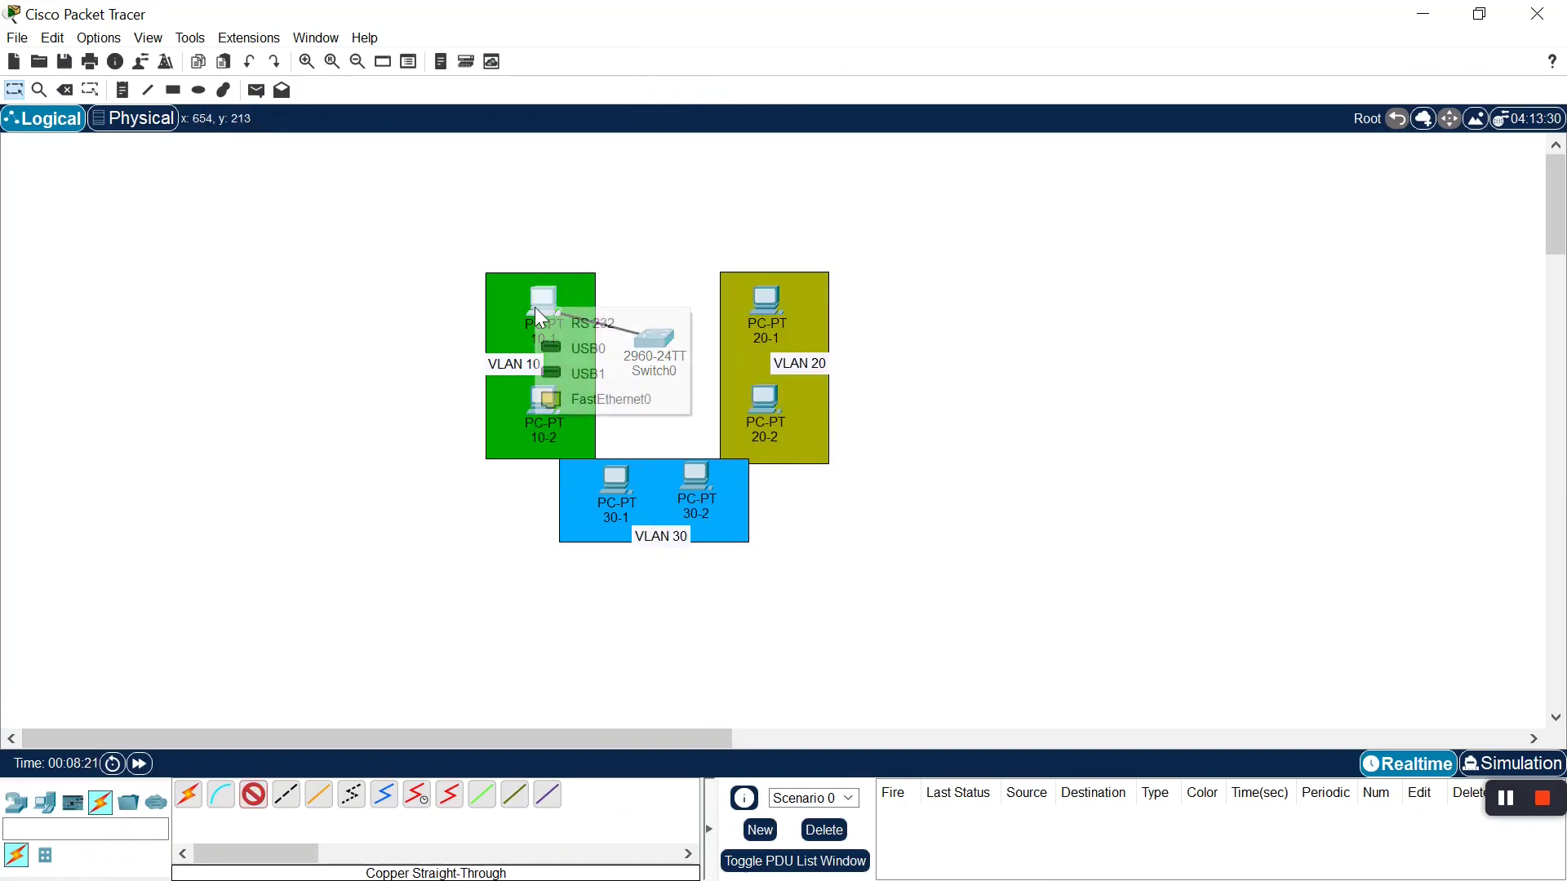
{"action": "left_click", "coordinate": [629, 398]}
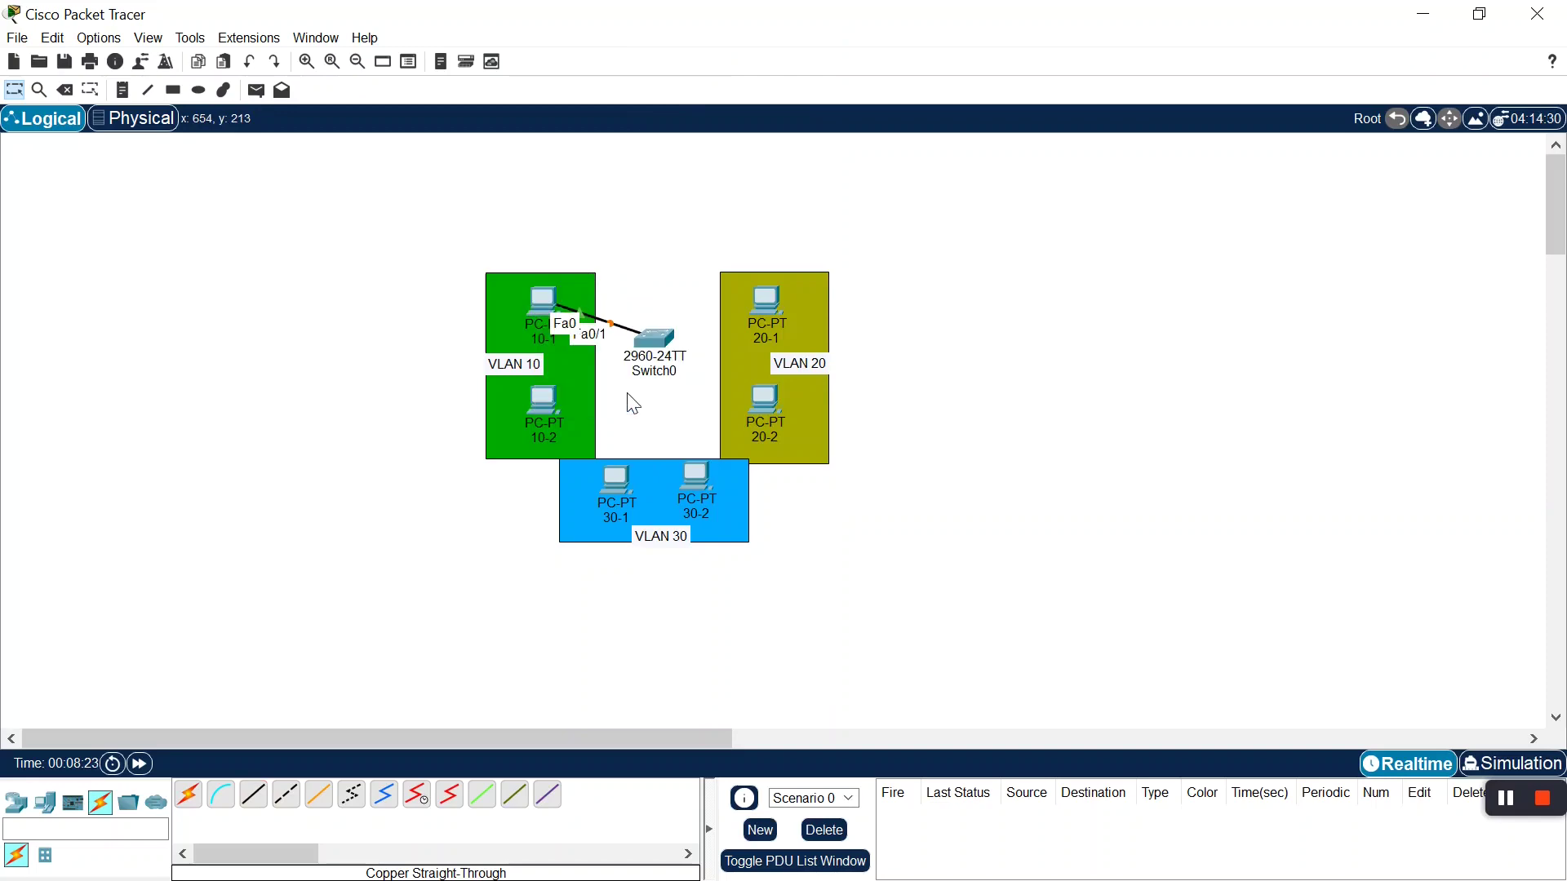
Connect Switch0 FastEthernet0/2 to PC 10-2 FastEthernet0 with a Copper Straight-Through cable
{"action": "left_click", "coordinate": [253, 797]}
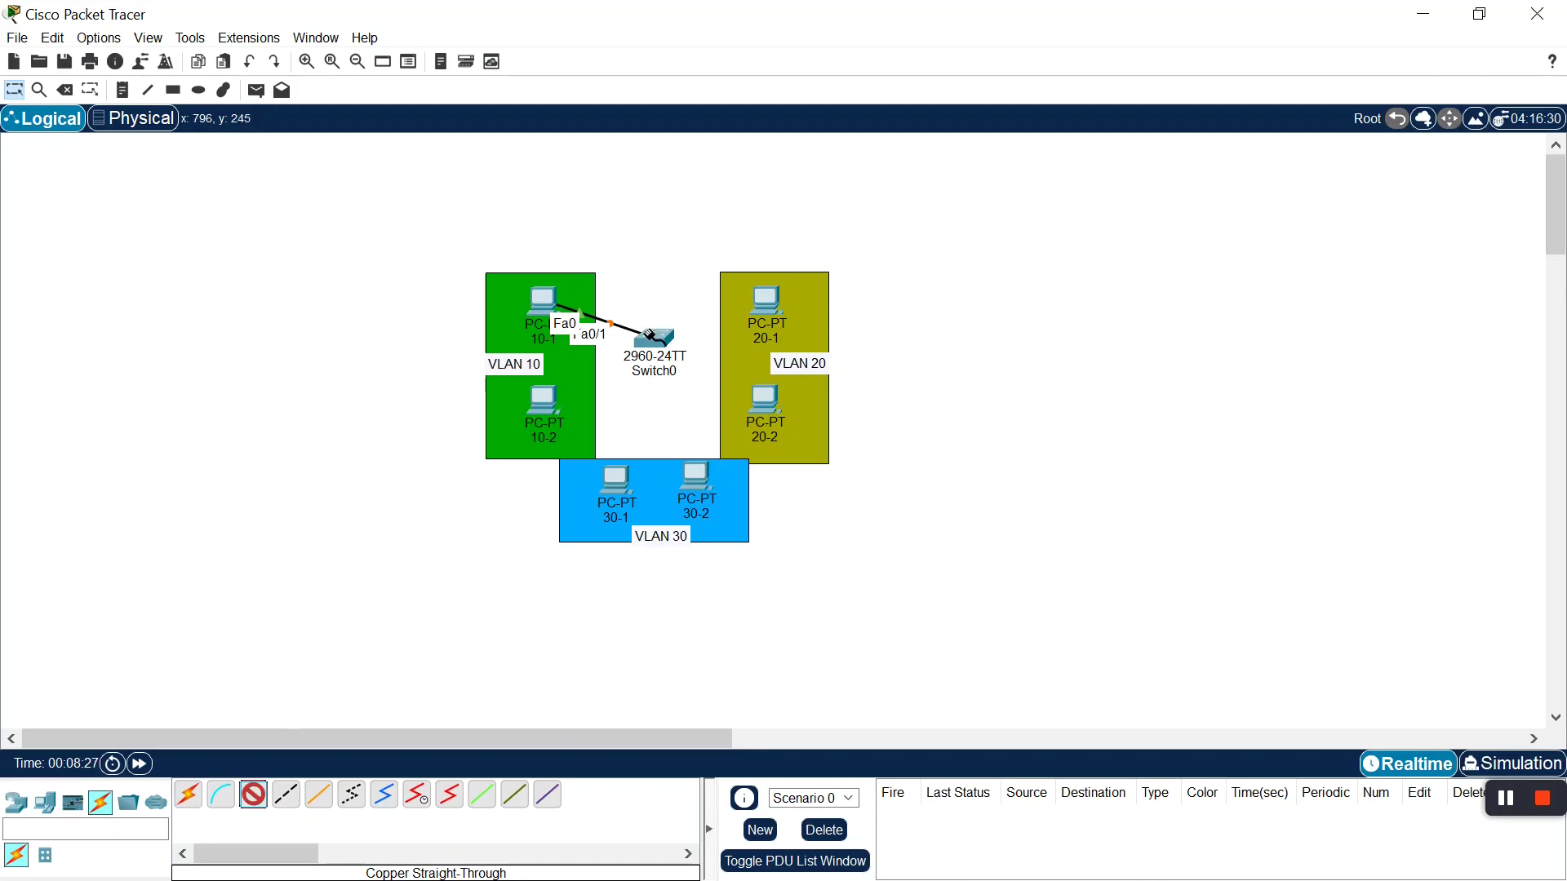
{"action": "left_click", "coordinate": [650, 335]}
{"action": "left_click", "coordinate": [717, 44]}
{"action": "left_click", "coordinate": [546, 414]}
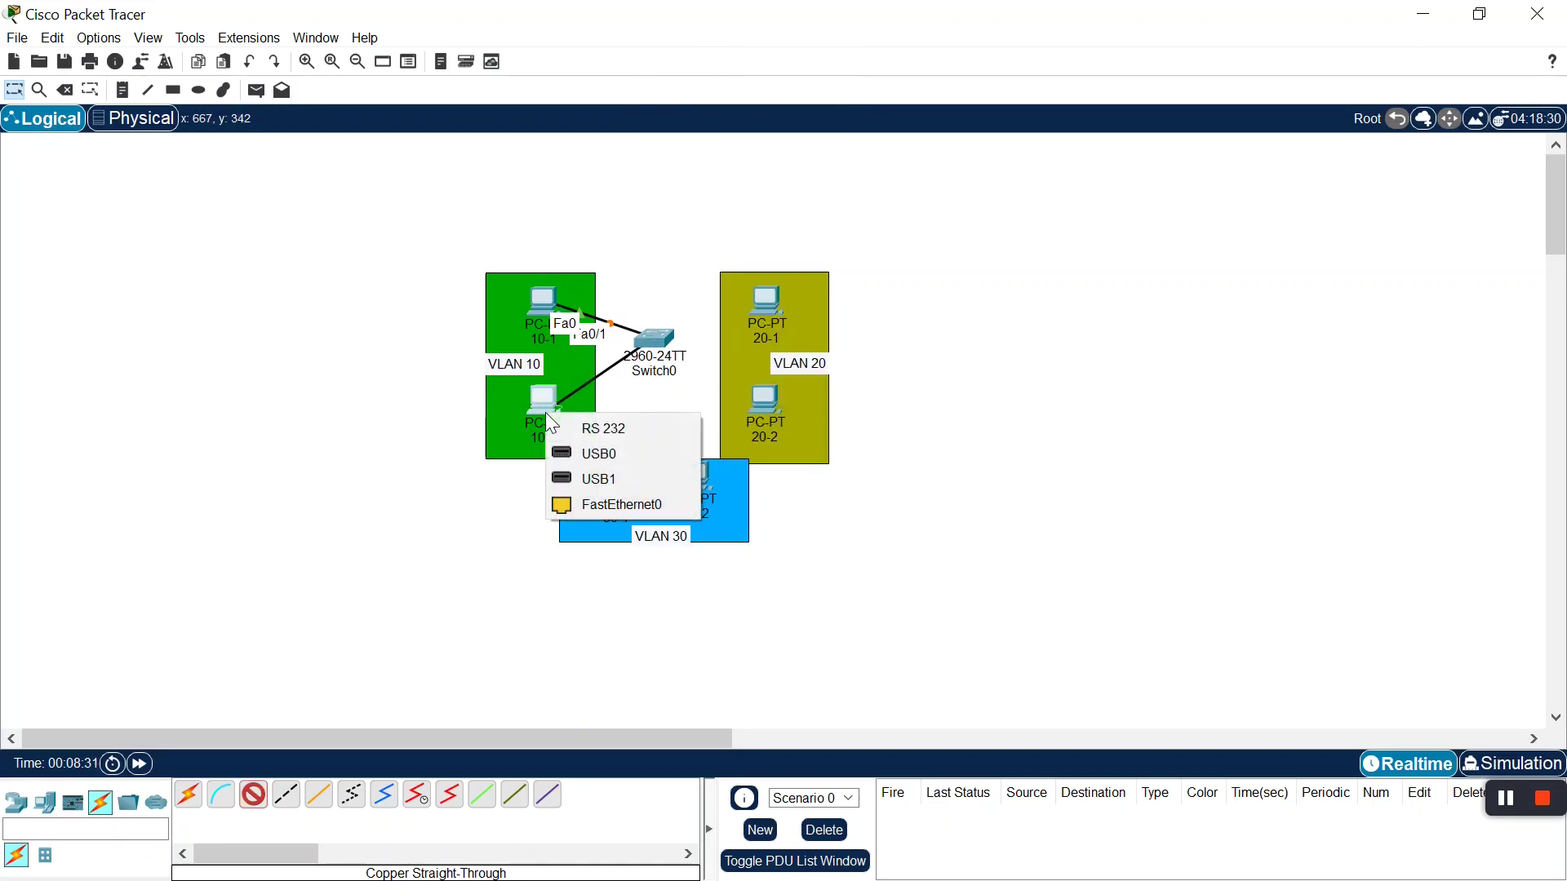
{"action": "left_click", "coordinate": [644, 502]}
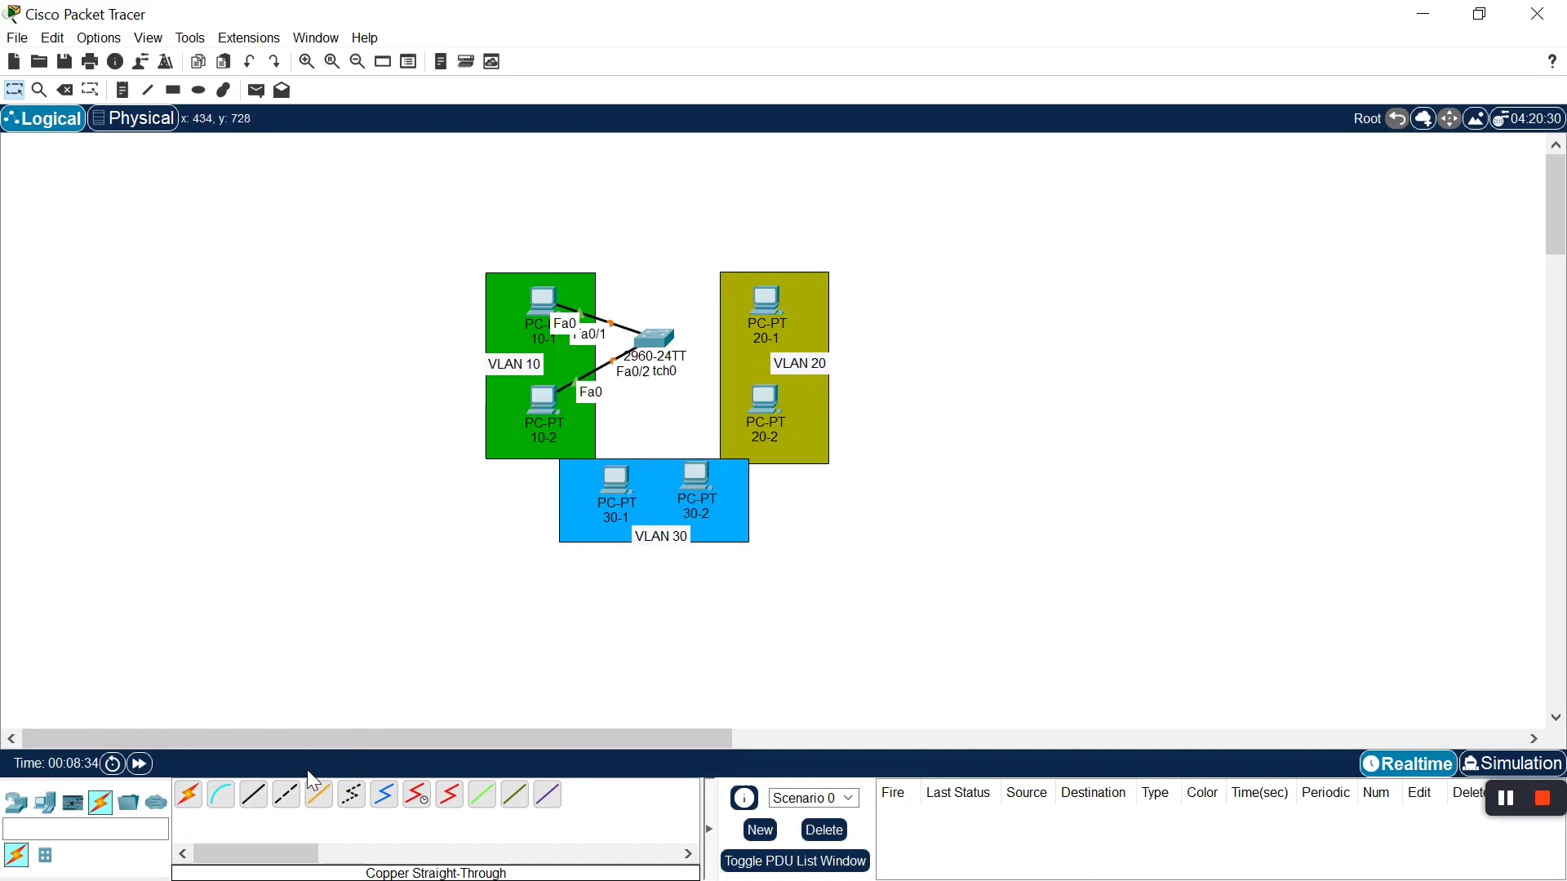
Connect Switch0 FastEthernet0/3 to PC 20-1 FastEthernet0 with a Copper Straight-Through cable
{"action": "left_click", "coordinate": [253, 802]}
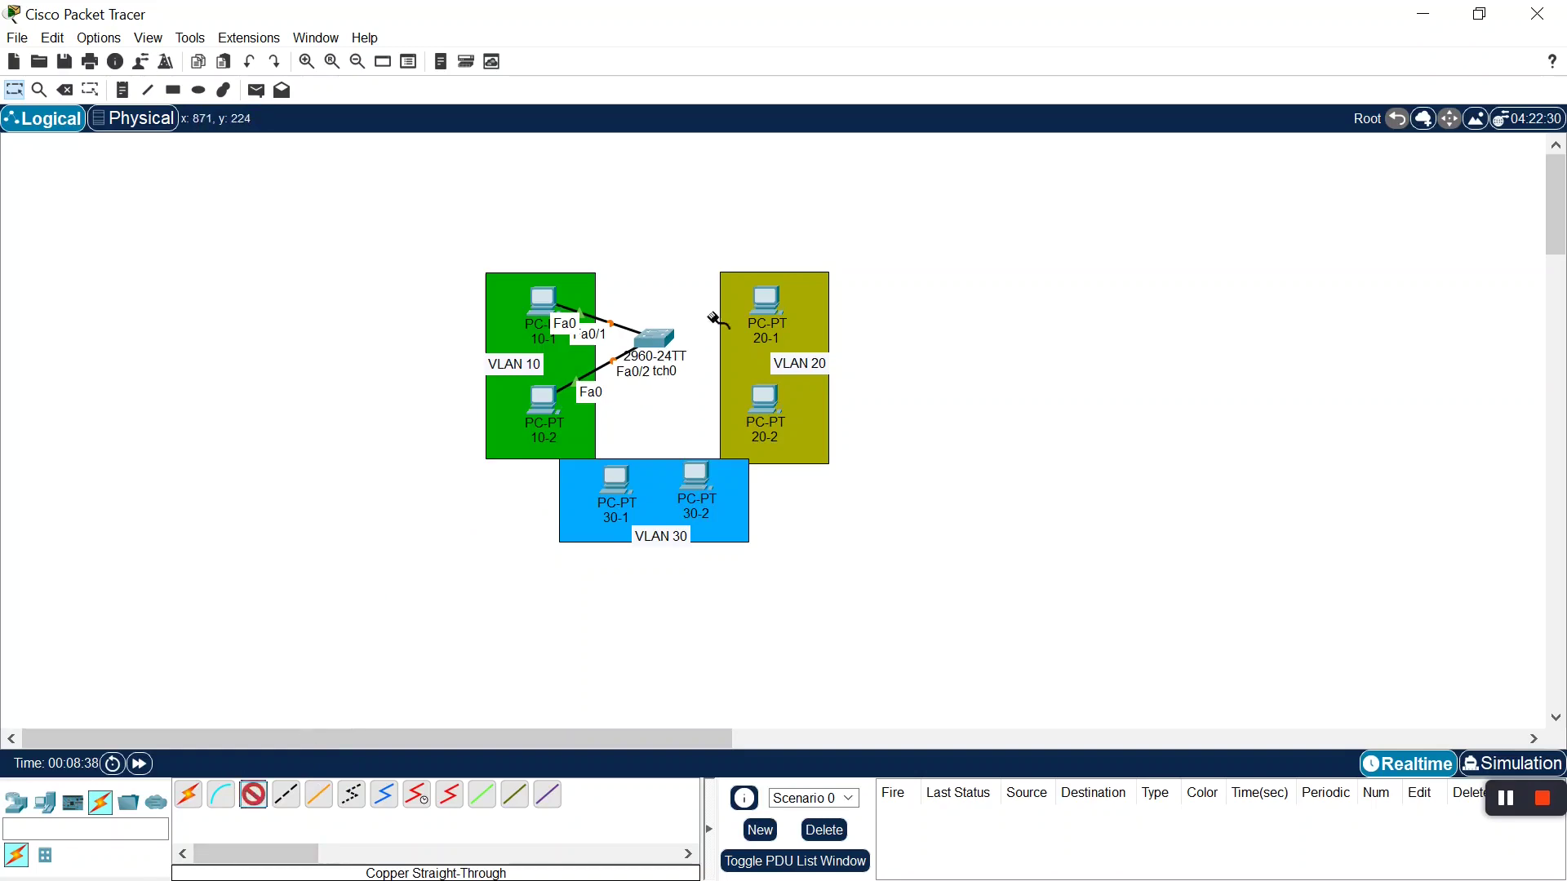
{"action": "left_click", "coordinate": [668, 337]}
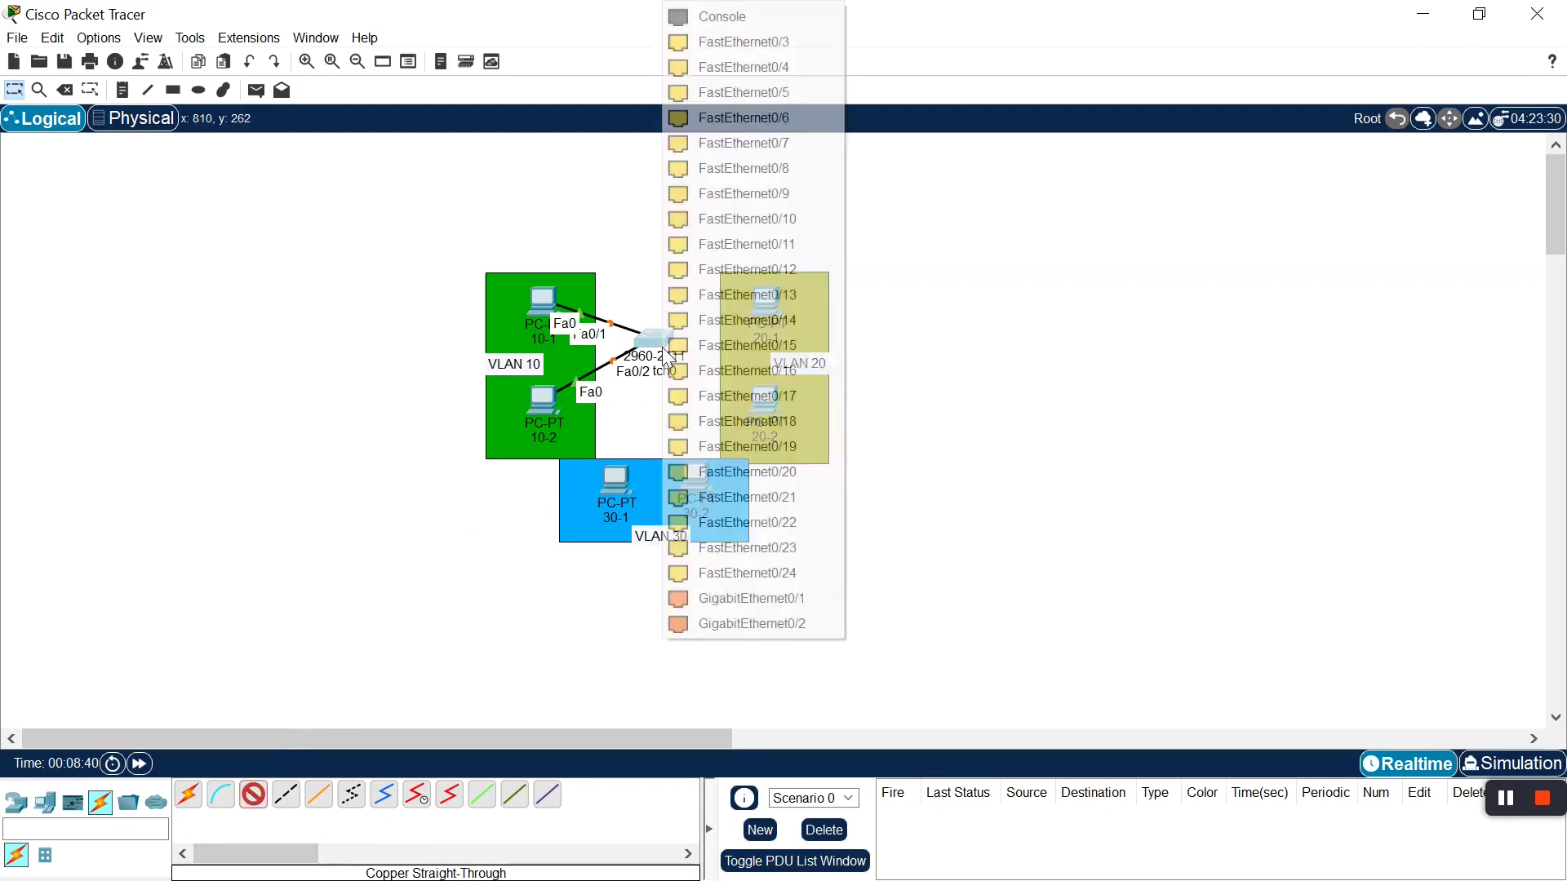
{"action": "left_click", "coordinate": [780, 48]}
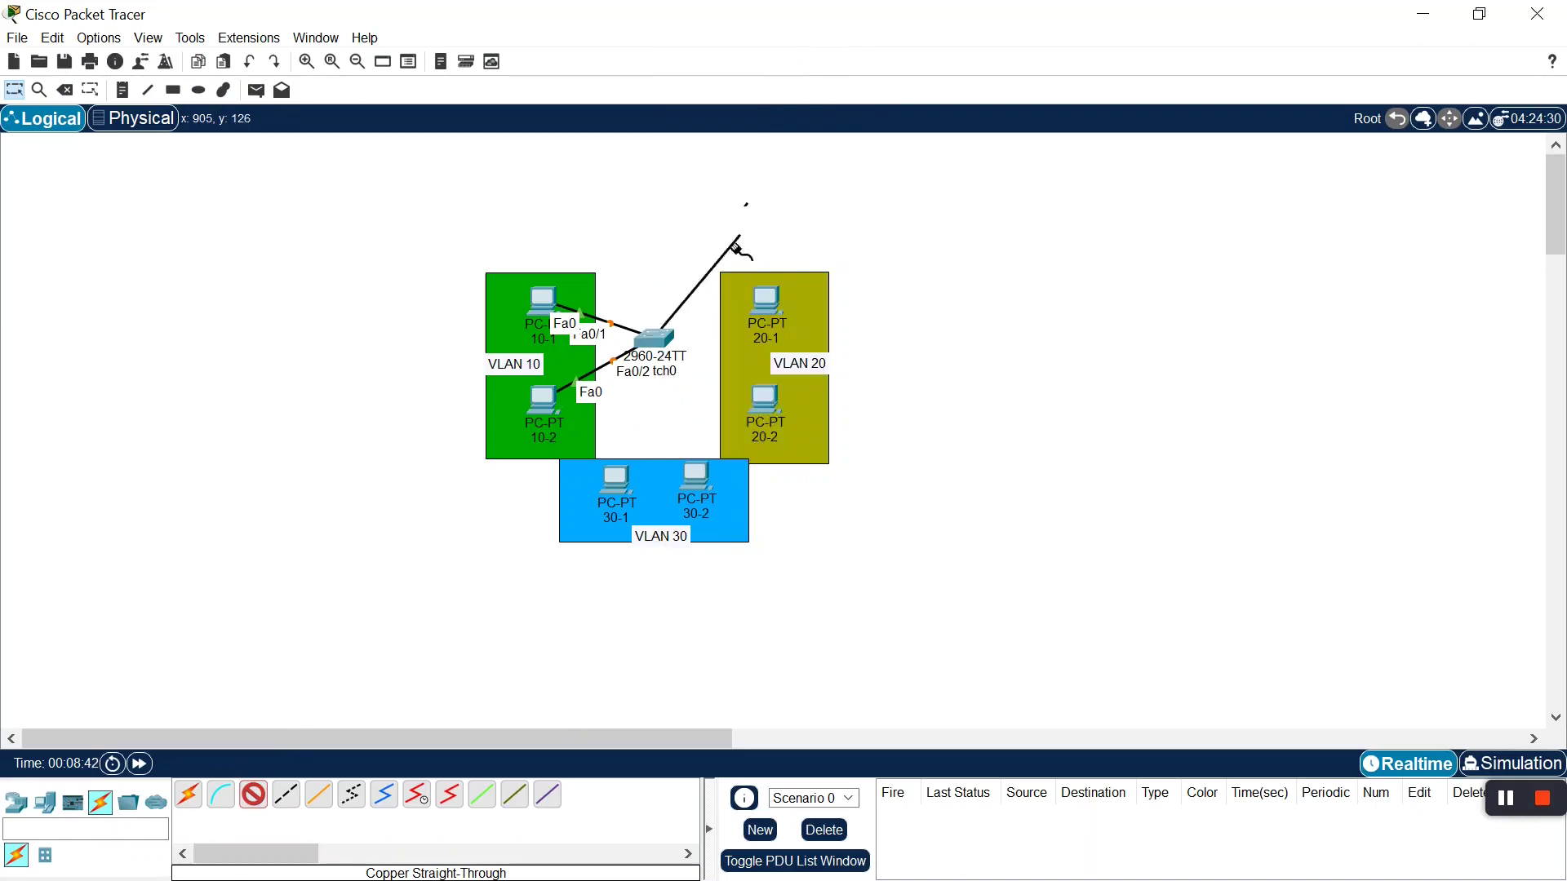
{"action": "left_click", "coordinate": [760, 307]}
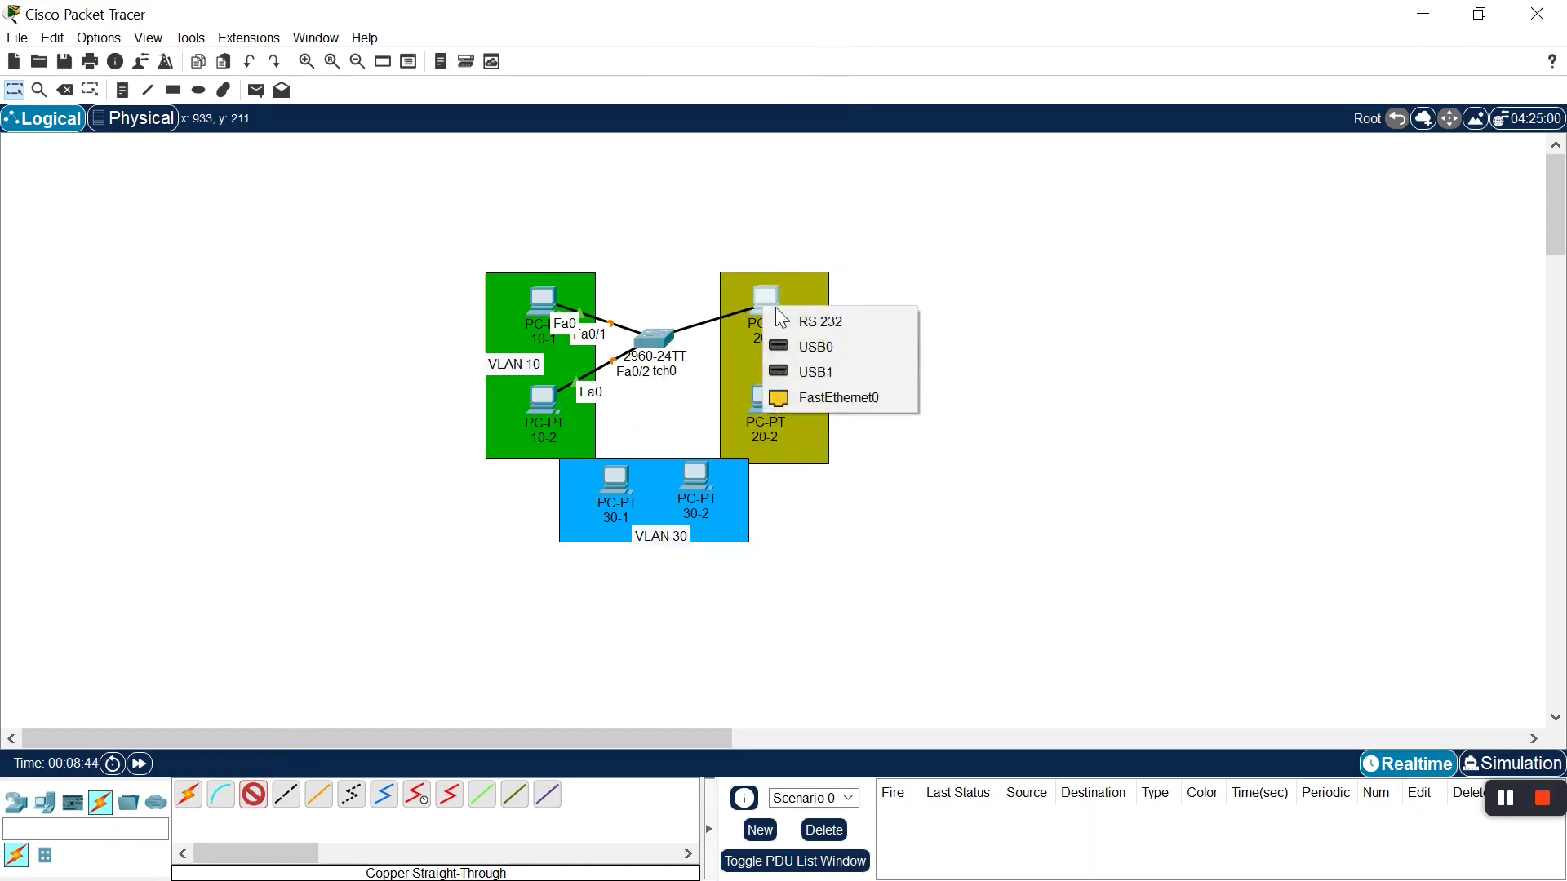
{"action": "left_click", "coordinate": [849, 403]}
Connect Switch0 FastEthernet0/4 to PC 20-2 FastEthernet0 with a Copper Straight-Through cable
{"action": "left_click", "coordinate": [261, 798]}
{"action": "left_click", "coordinate": [666, 339]}
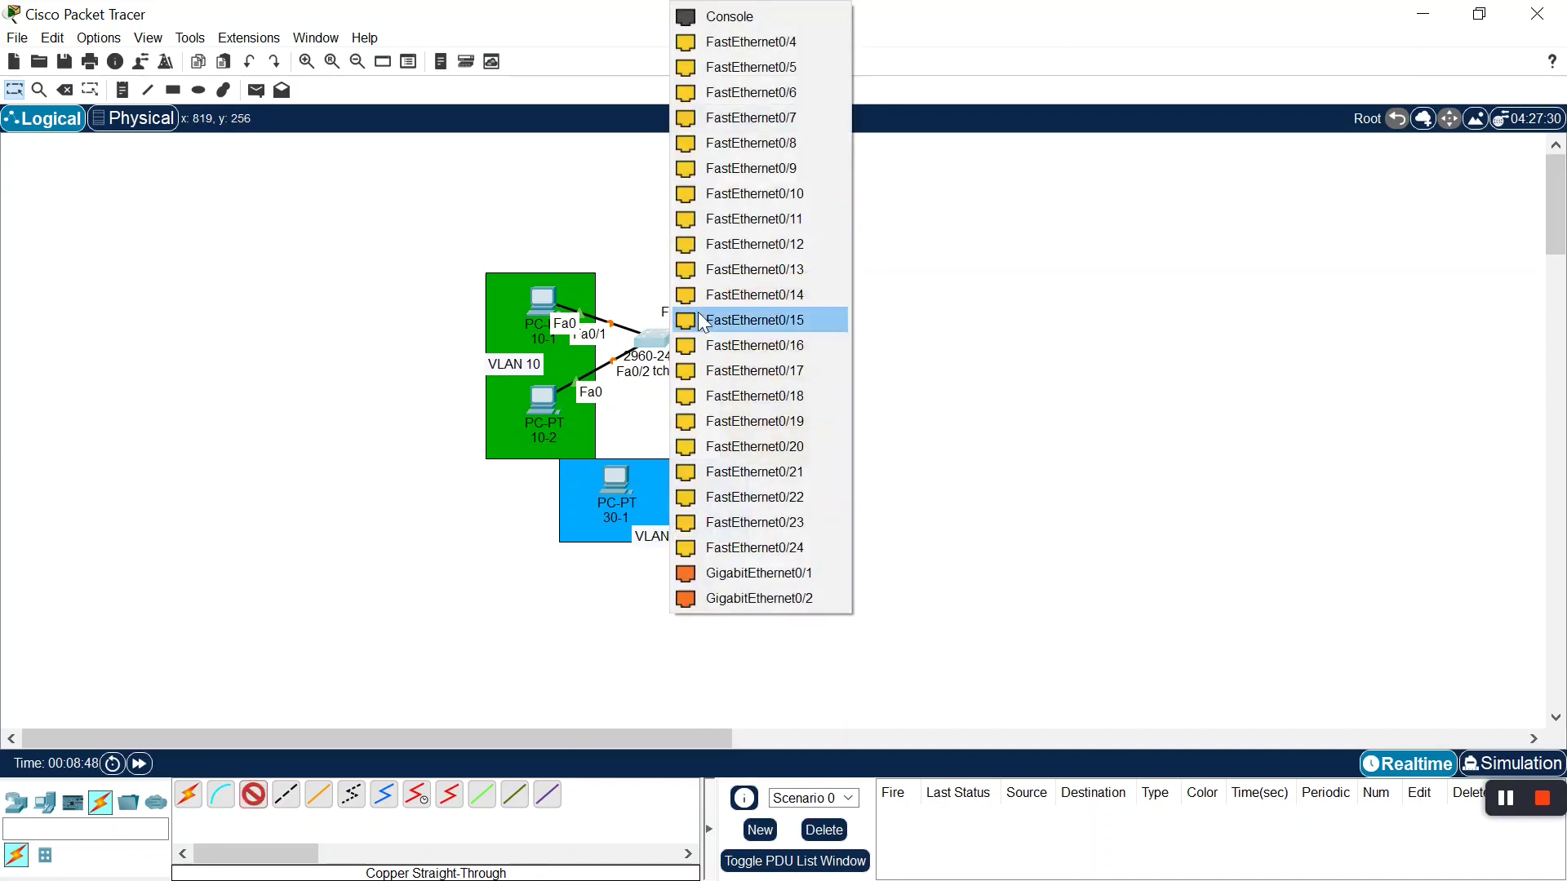
{"action": "left_click", "coordinate": [772, 49]}
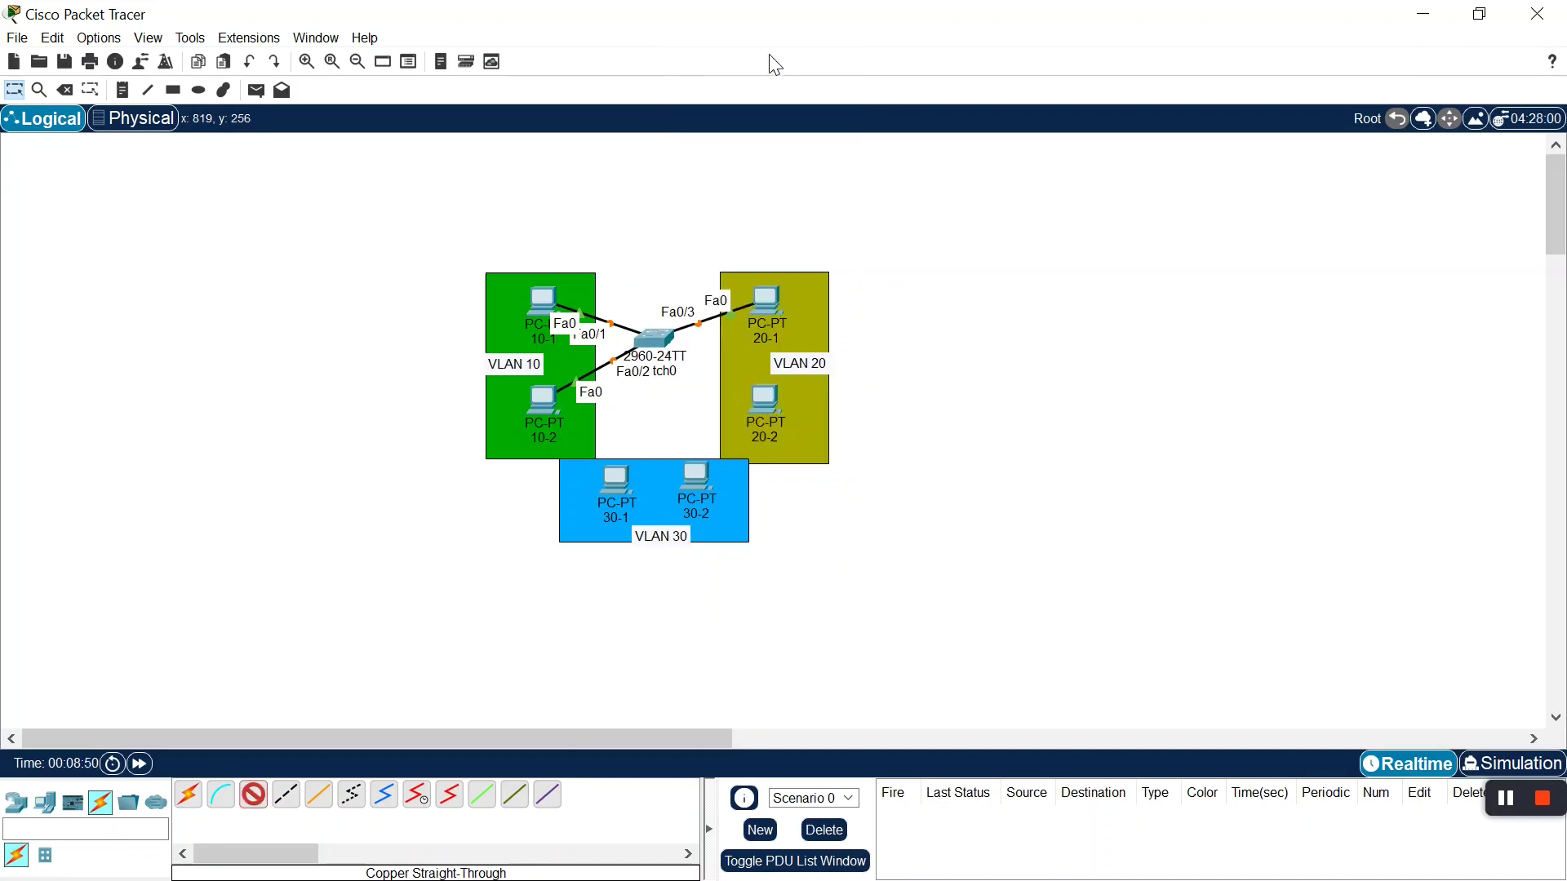
{"action": "left_click", "coordinate": [762, 401]}
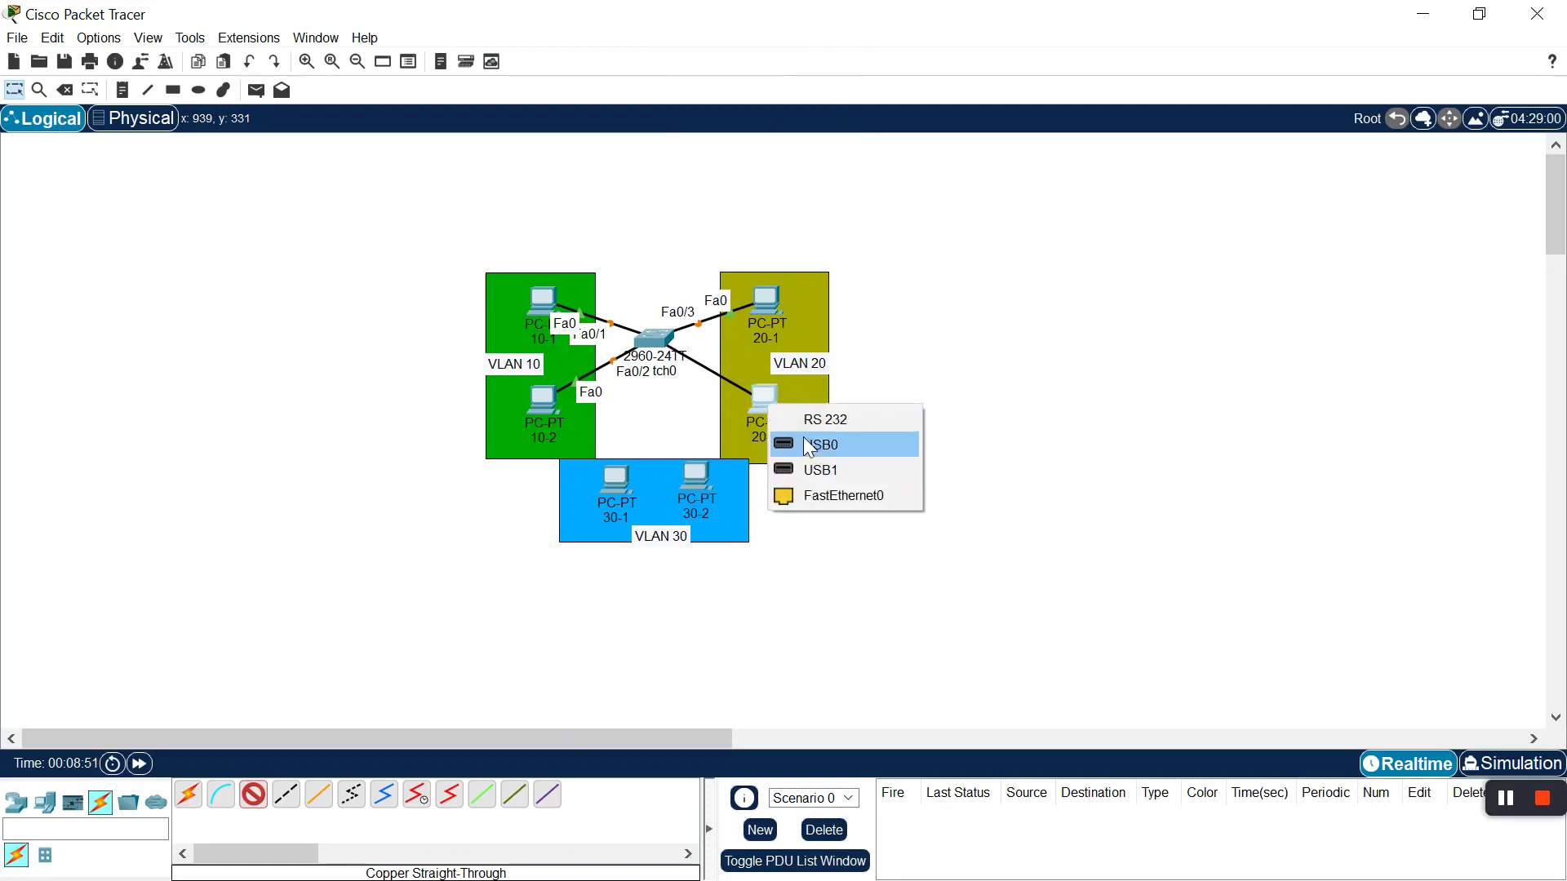
{"action": "left_click", "coordinate": [835, 487]}
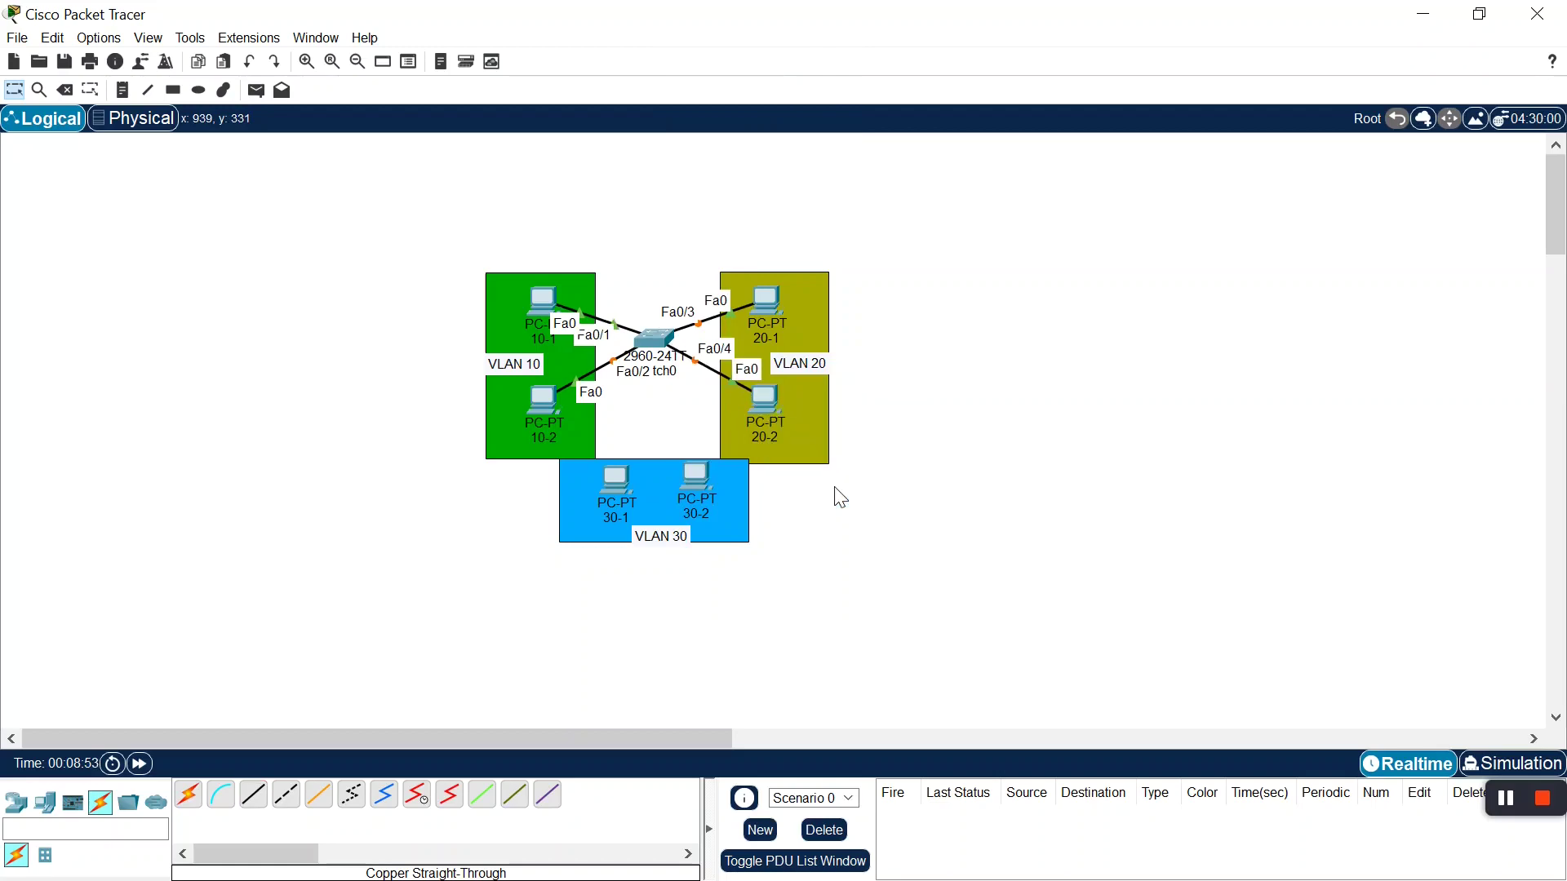
Connect Switch0 FastEthernet0/5 to PC 30-1 FastEthernet0 with a Copper Straight-Through cable
{"action": "left_click", "coordinate": [254, 795]}
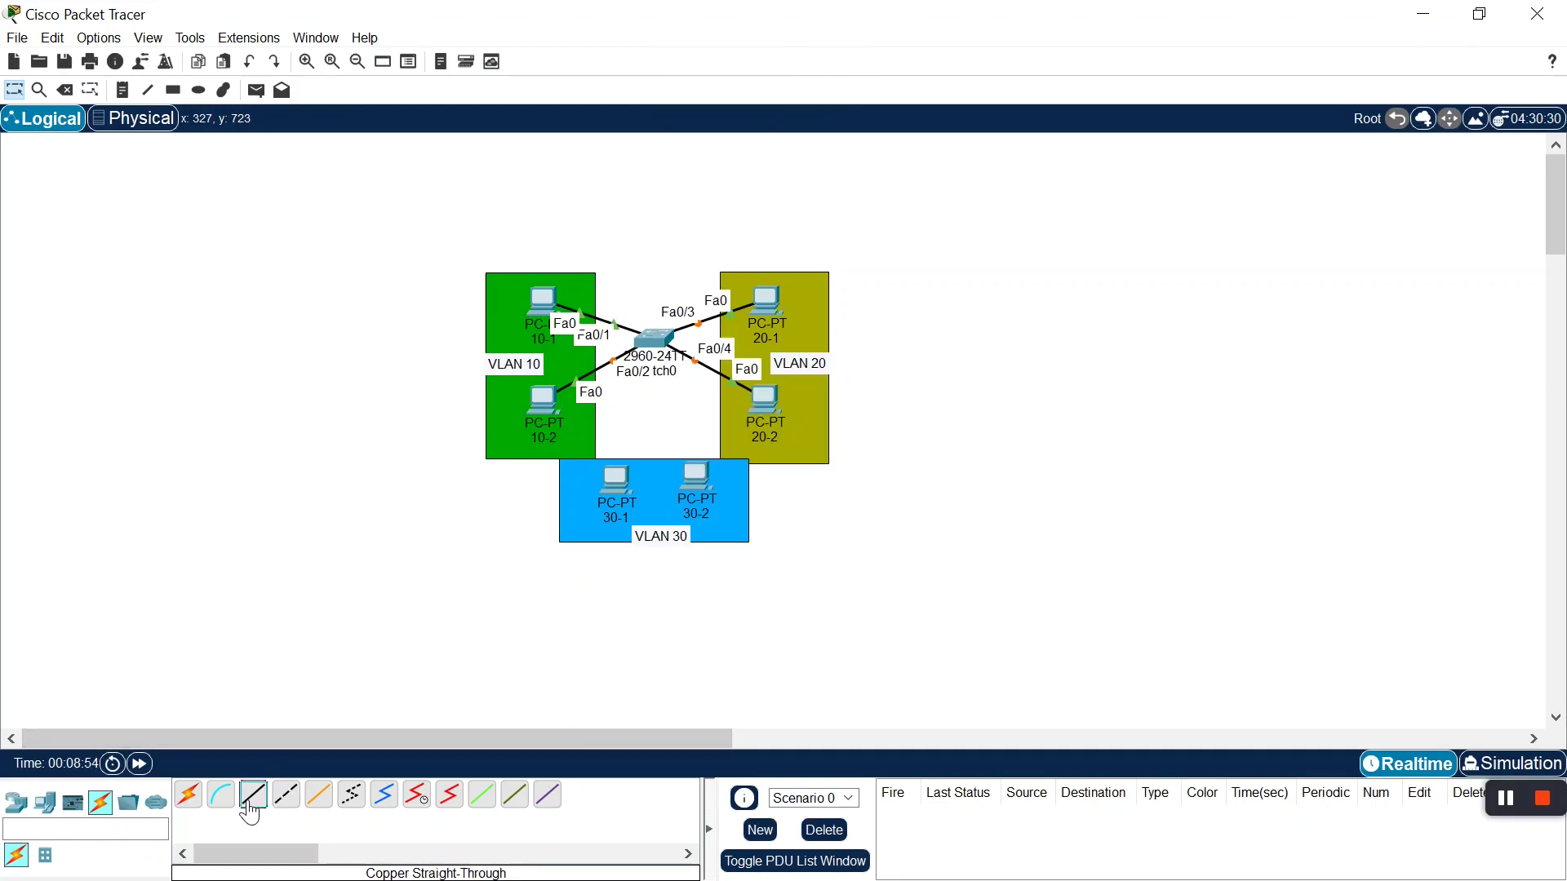
{"action": "left_click", "coordinate": [653, 341]}
{"action": "left_click", "coordinate": [742, 48]}
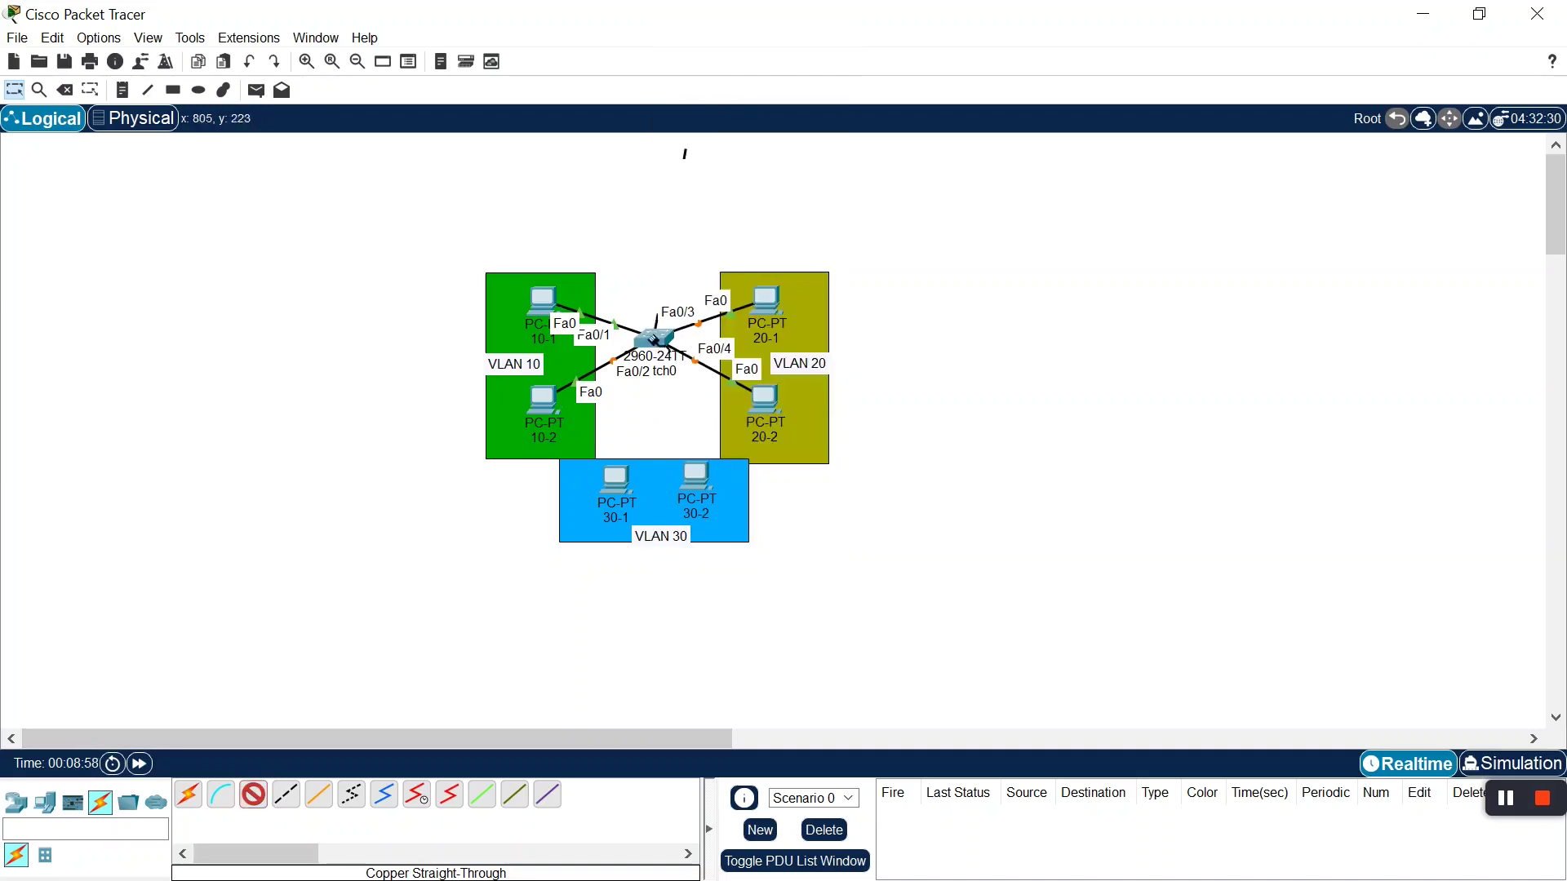
{"action": "left_click", "coordinate": [616, 480]}
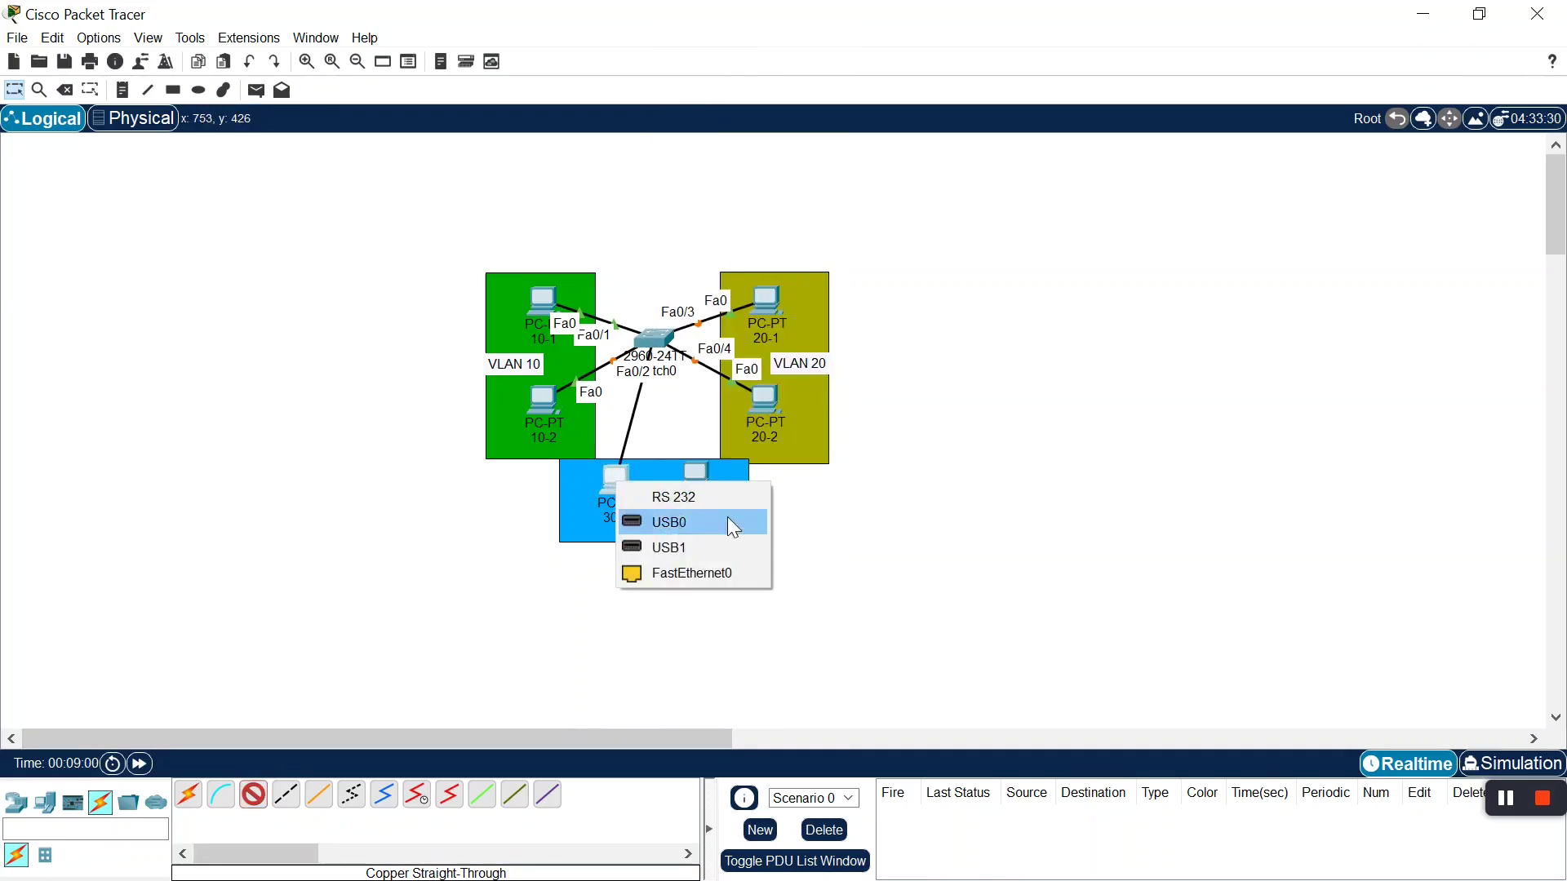
{"action": "left_click", "coordinate": [709, 571]}
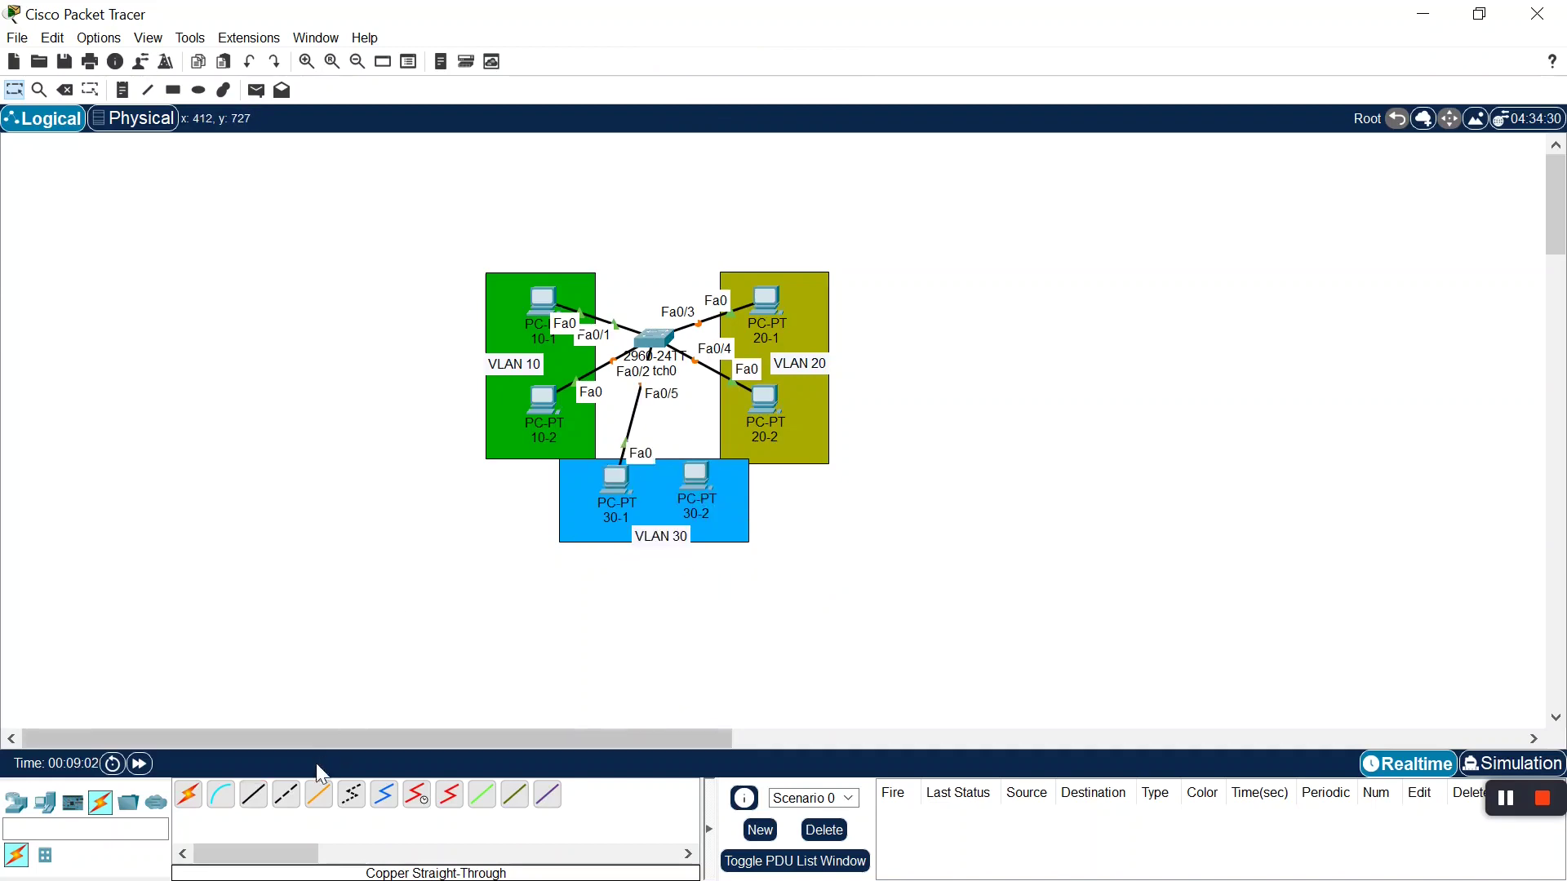
Connect Switch0 FastEthernet0/6 to PC 30-2 FastEthernet0 with a Copper Straight-Through cable
{"action": "left_click", "coordinate": [253, 794]}
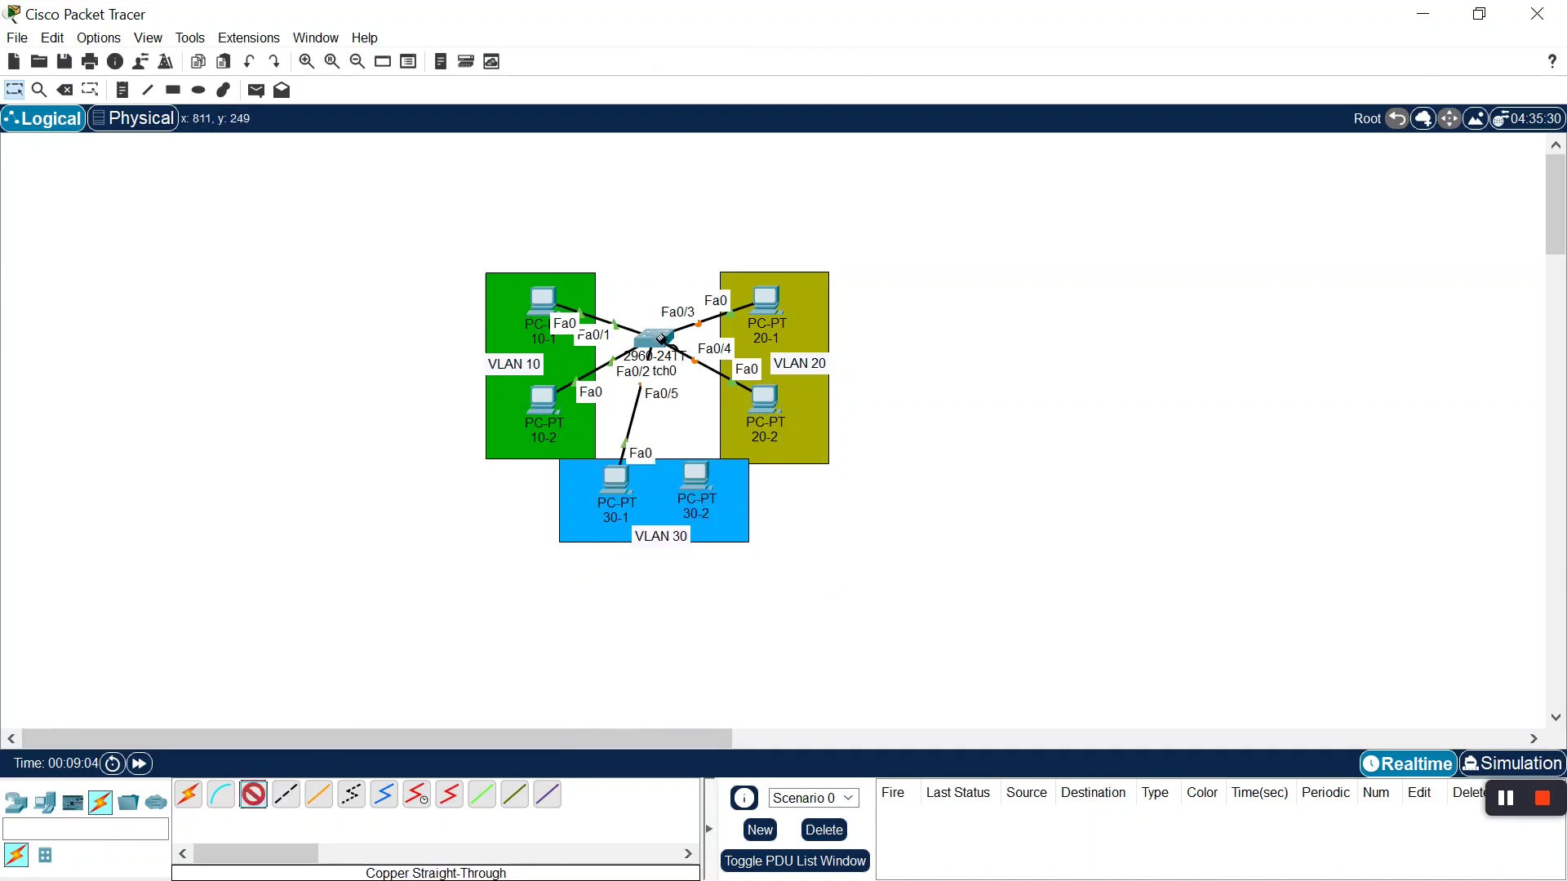
{"action": "left_click", "coordinate": [659, 337]}
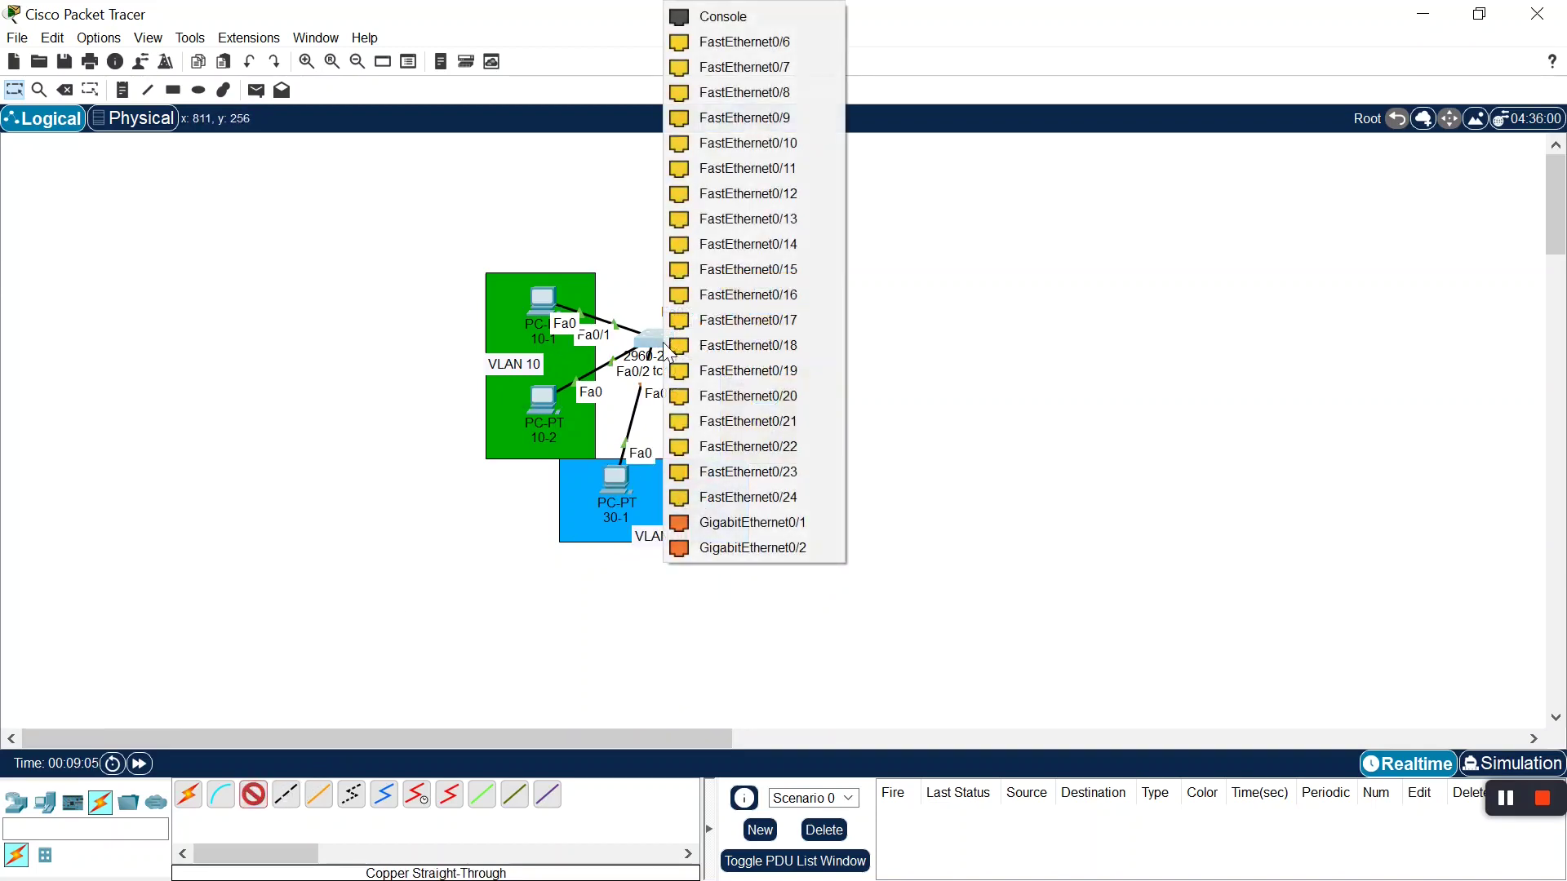
{"action": "left_click", "coordinate": [747, 42]}
{"action": "left_click", "coordinate": [692, 477]}
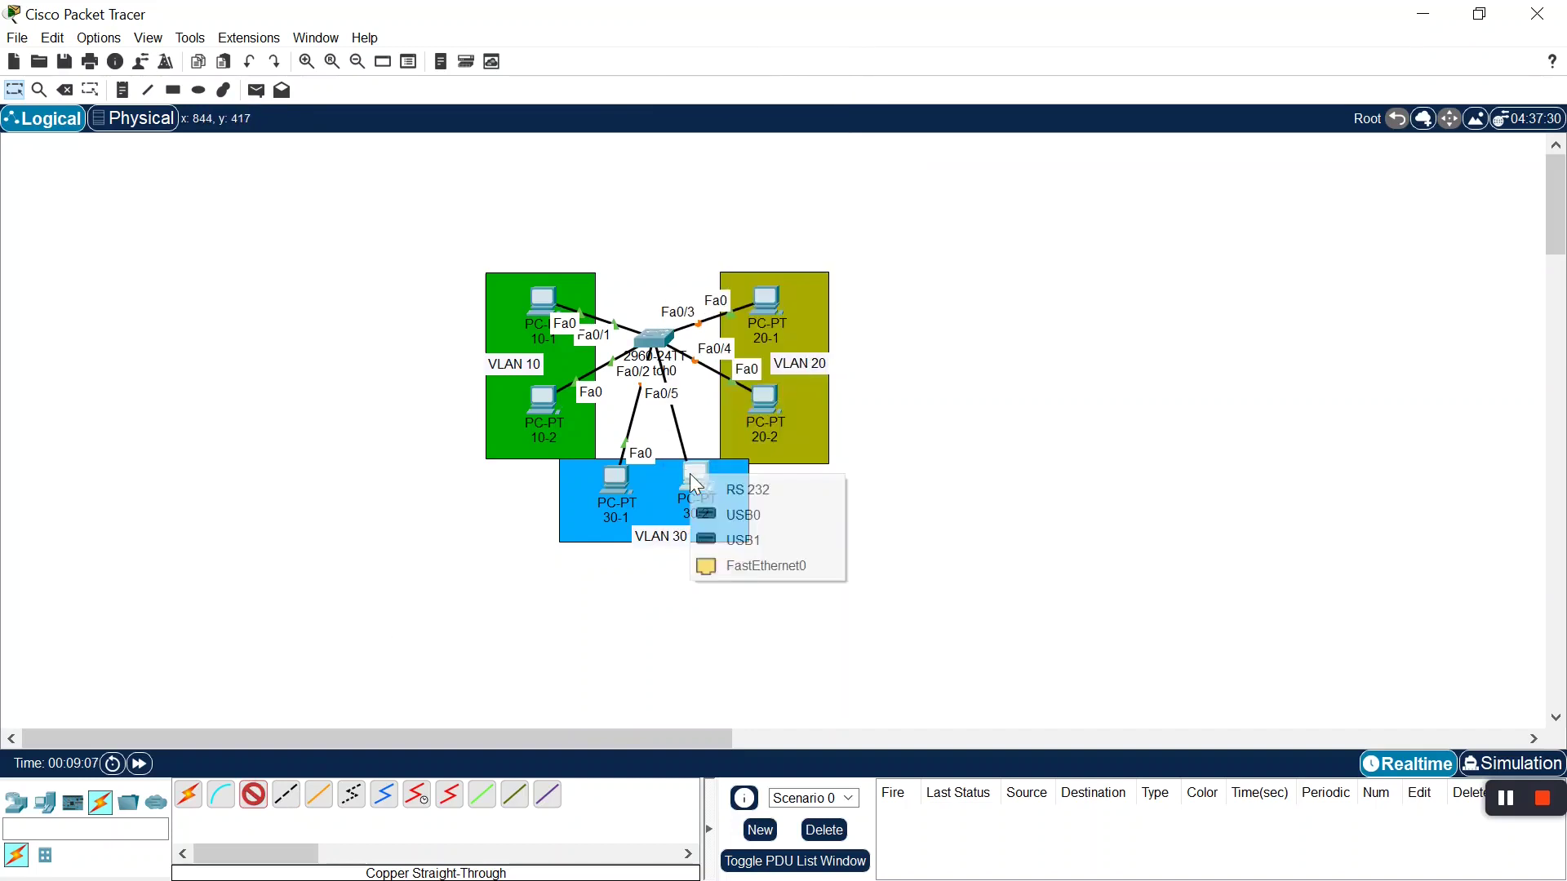
{"action": "left_click", "coordinate": [747, 561]}
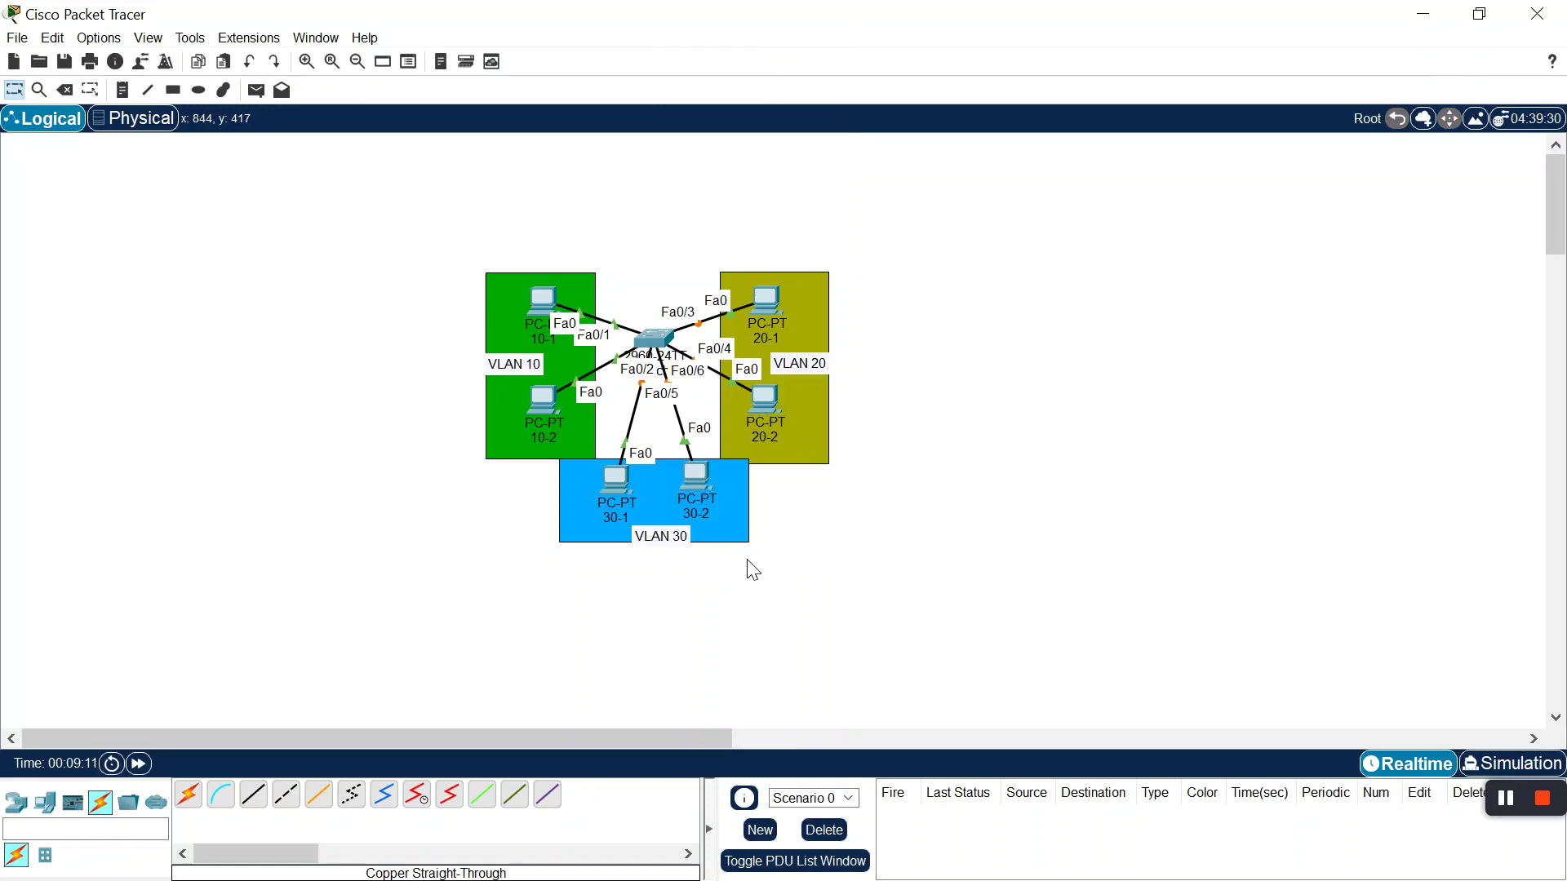
Give PC 10-1 the static IPv4 address 192.168.10.1 with subnet mask 255.255.255.0, and close its window
{"action": "left_click", "coordinate": [545, 308]}
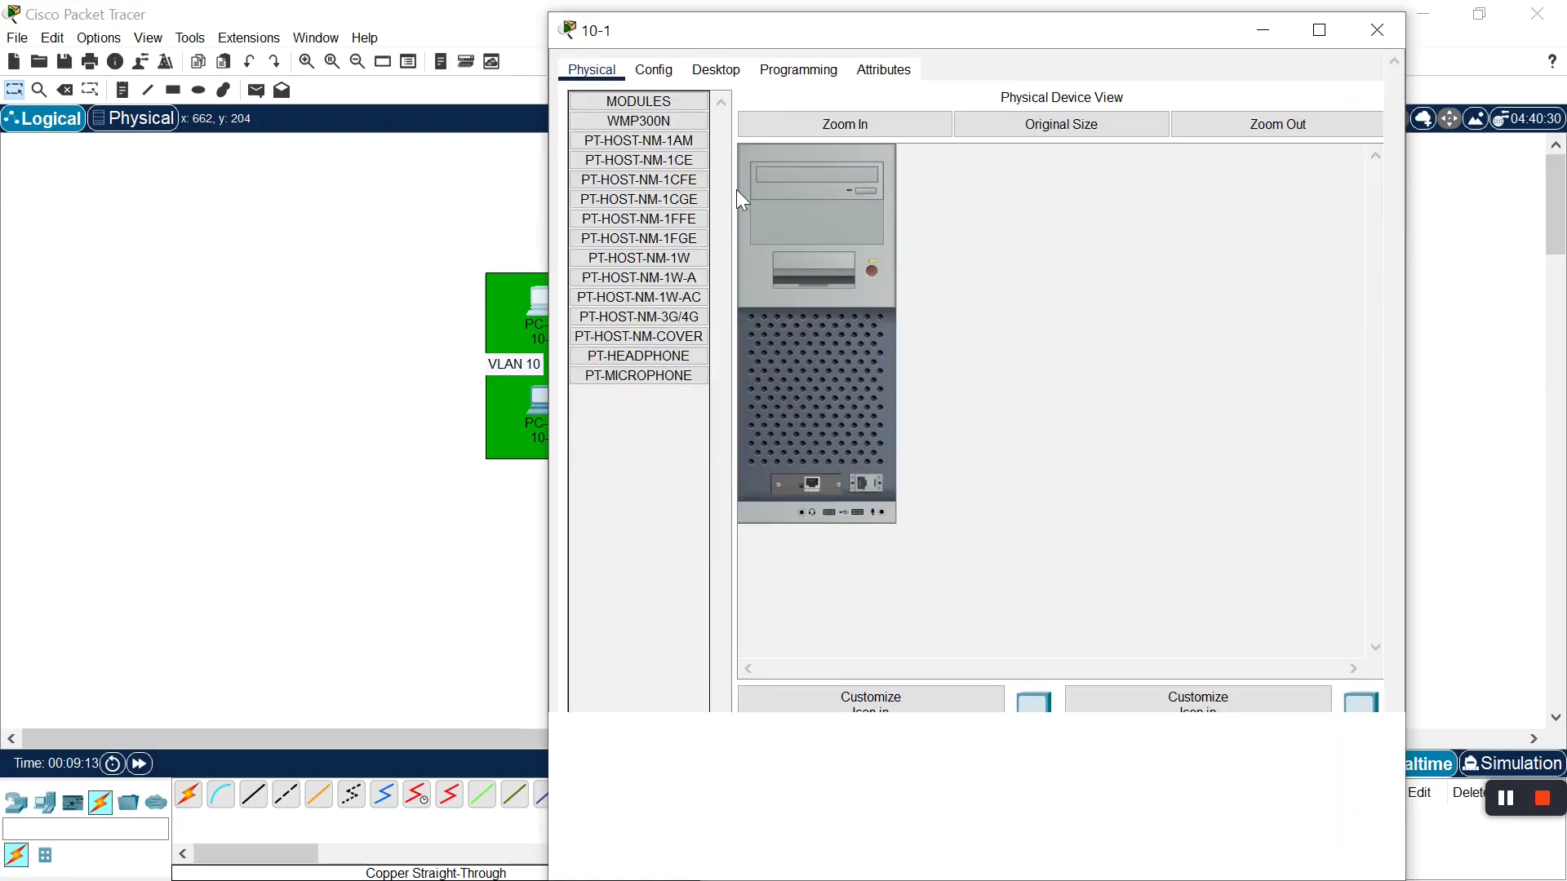
{"action": "left_click", "coordinate": [735, 72]}
{"action": "left_click", "coordinate": [685, 133]}
{"action": "left_click", "coordinate": [926, 196]}
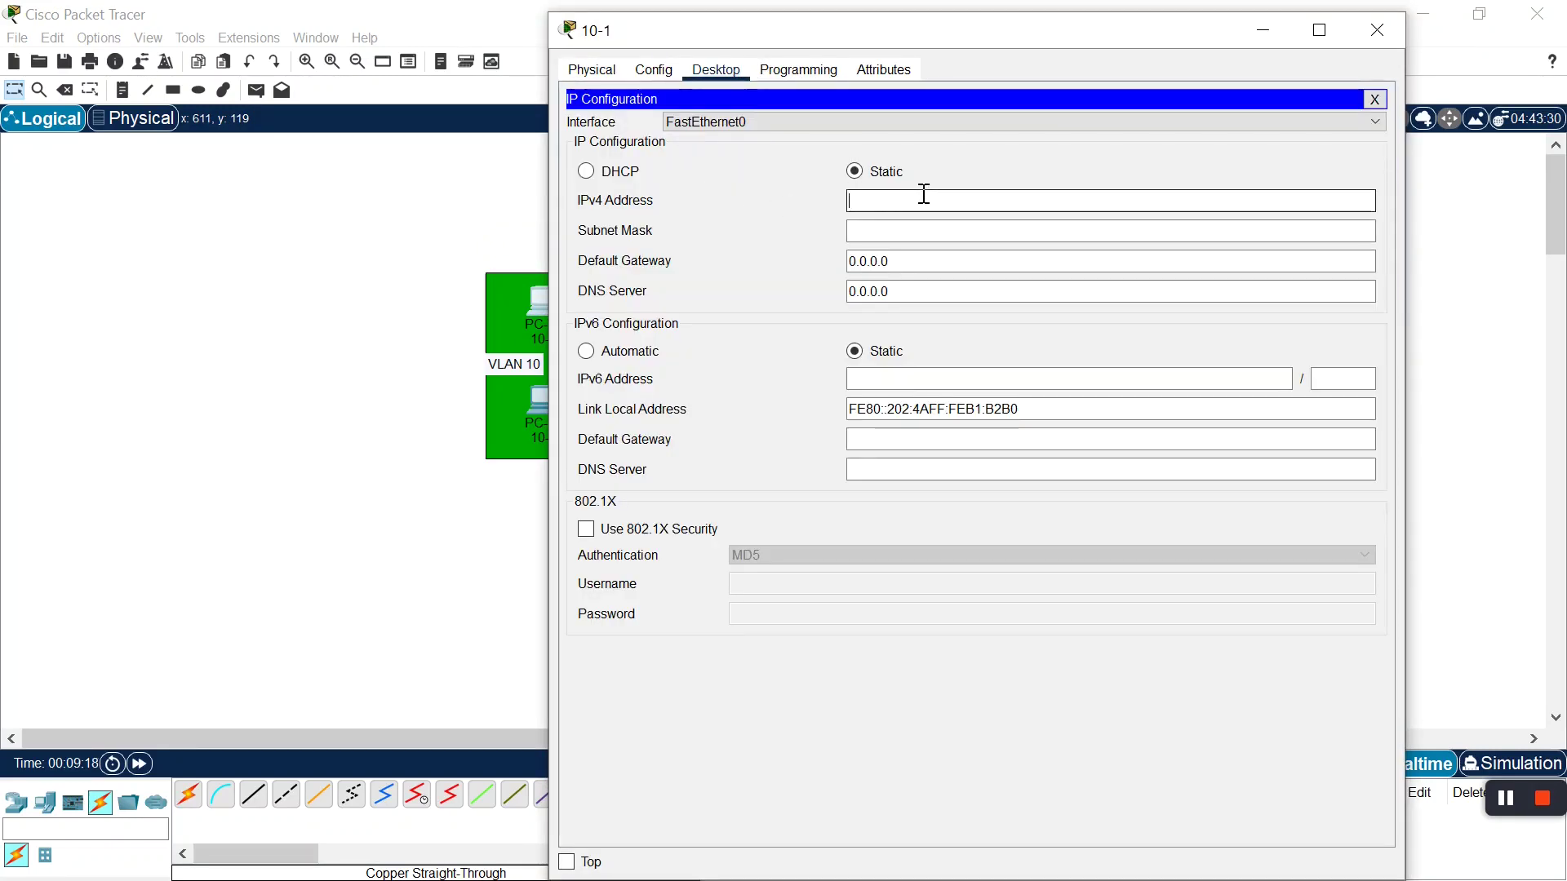
{"action": "type", "text": "192.168"}
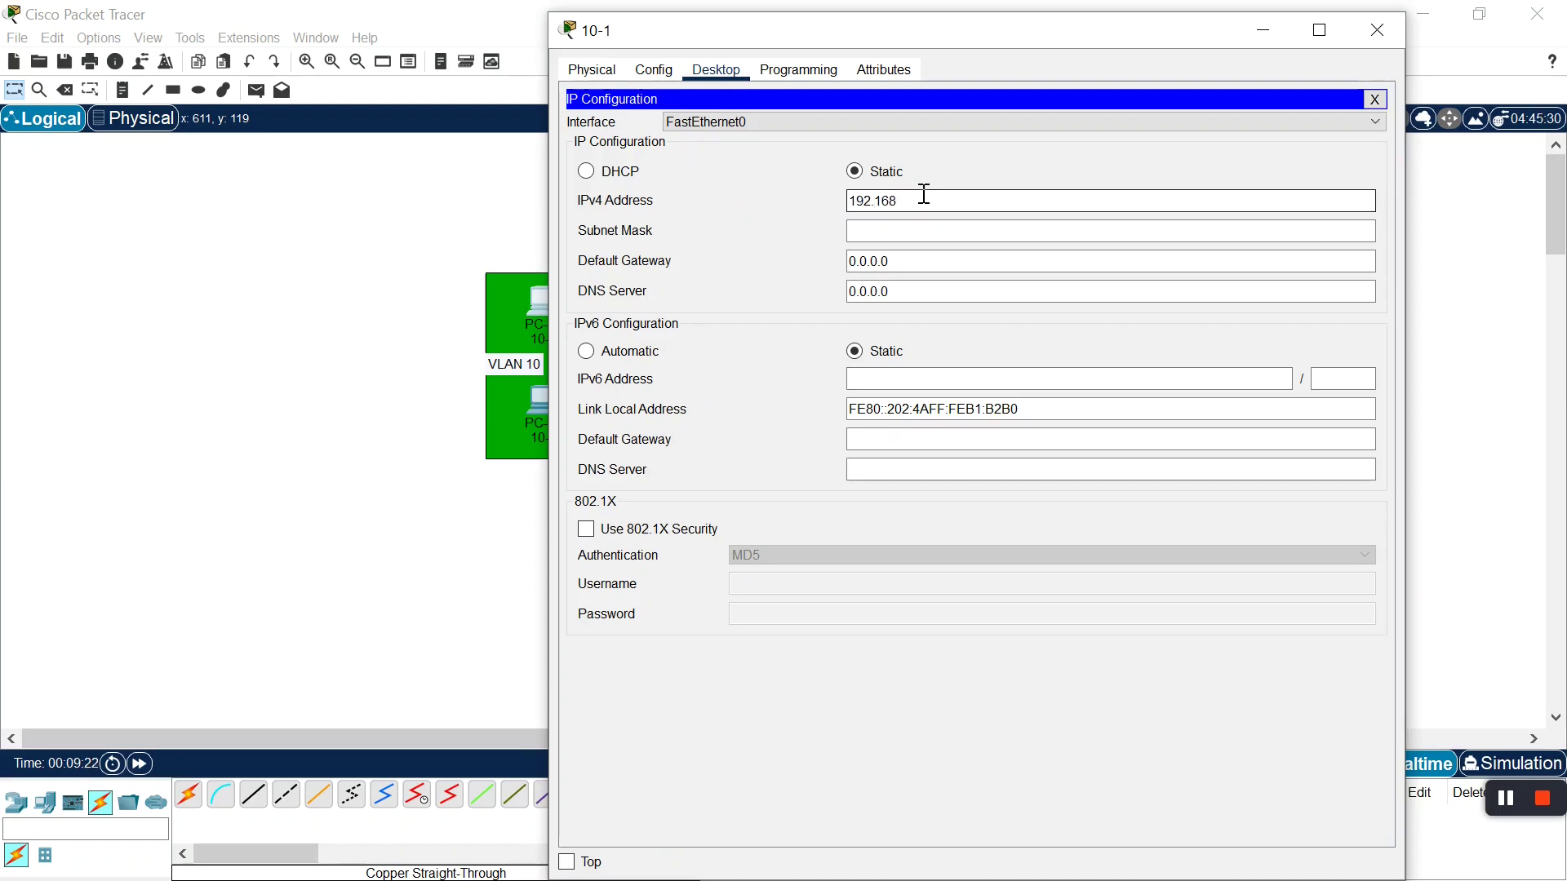
{"action": "type", "text": ".10.1"}
{"action": "key", "text": "Tab"}
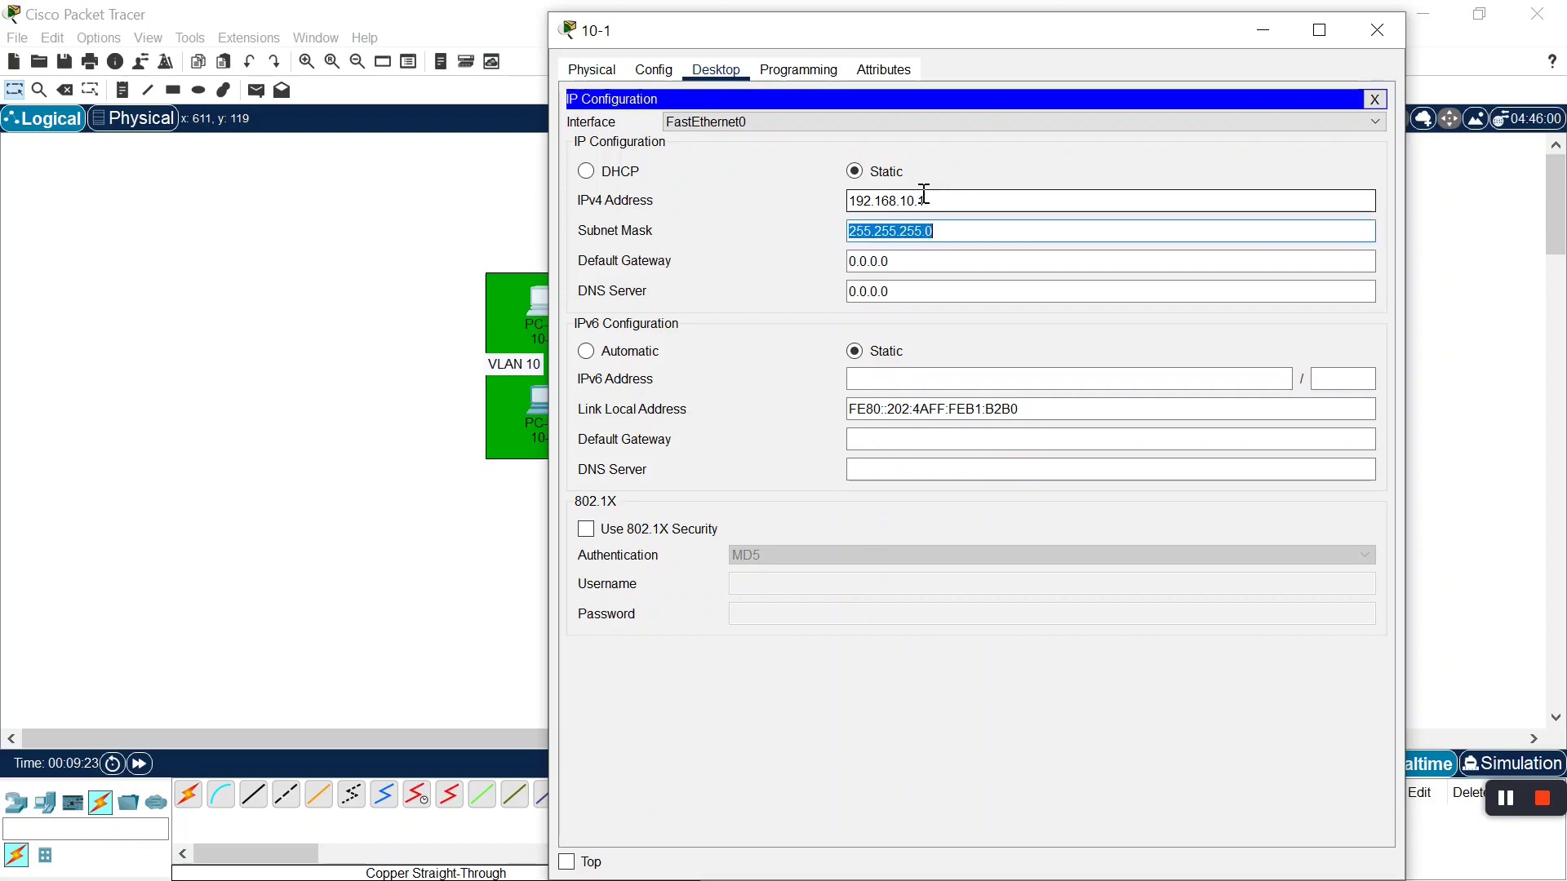
{"action": "left_click", "coordinate": [1378, 31]}
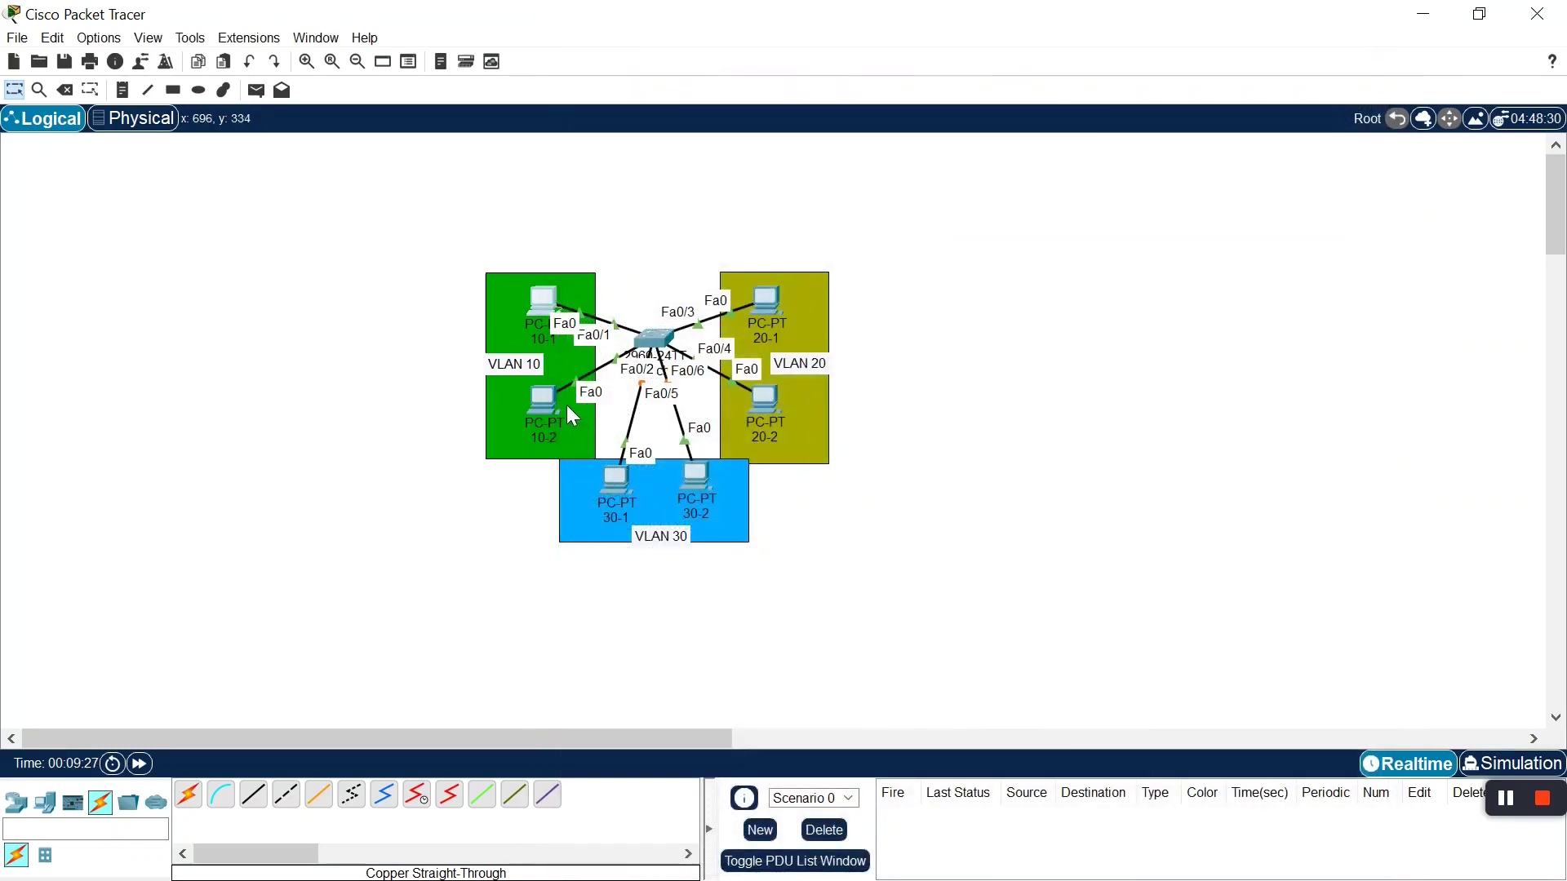
Give PC 10-2 the static IPv4 address 192.168.10.2 with subnet mask 255.255.255.0, and close its window
{"action": "left_click", "coordinate": [545, 401]}
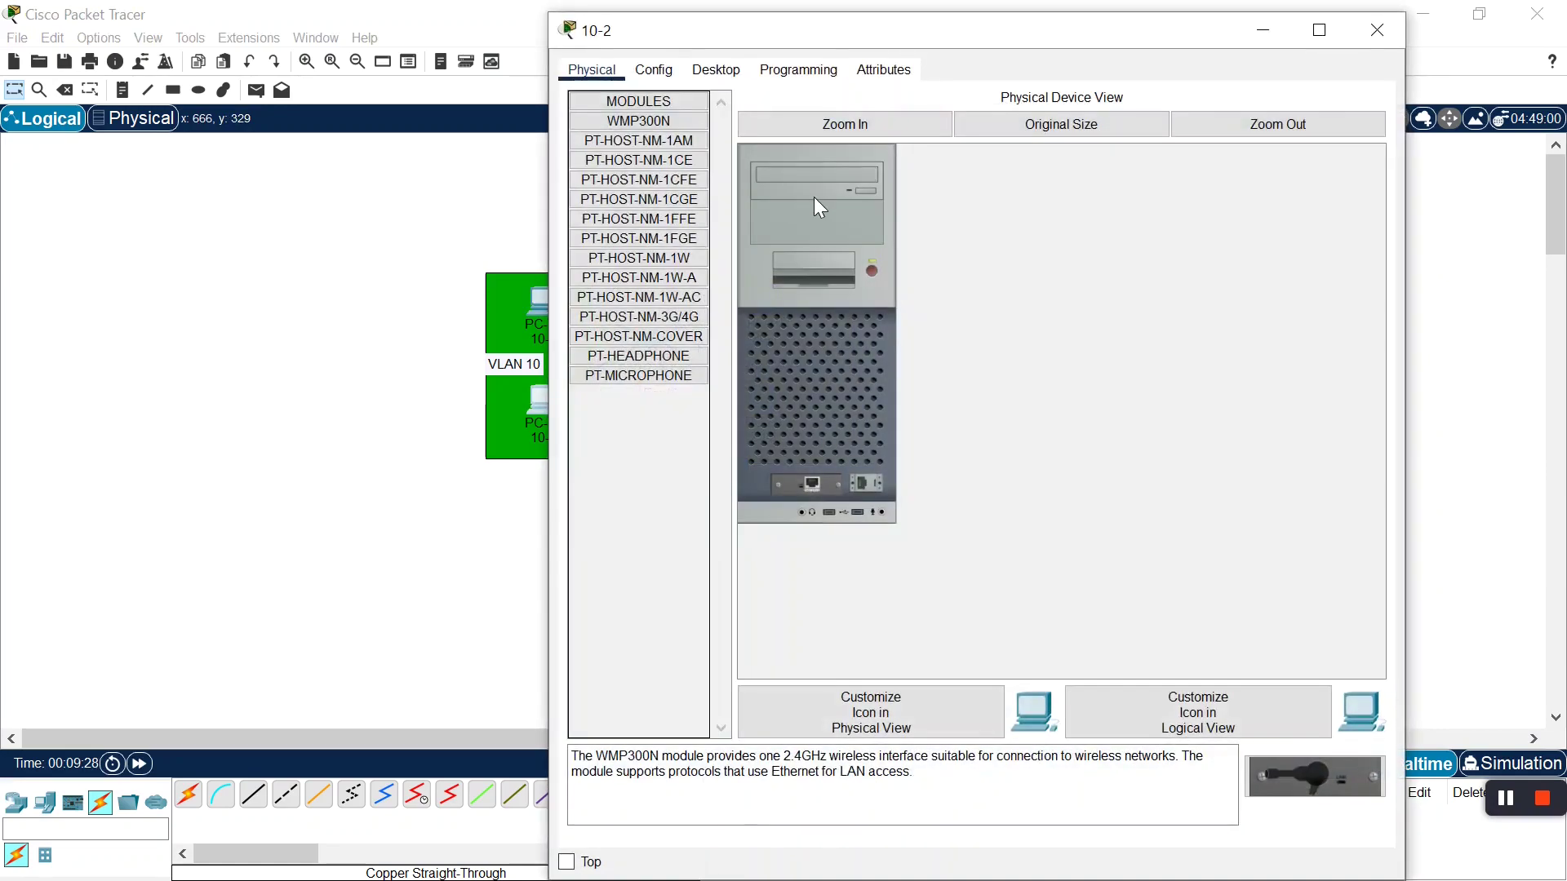
{"action": "left_click", "coordinate": [708, 77]}
{"action": "left_click", "coordinate": [633, 126]}
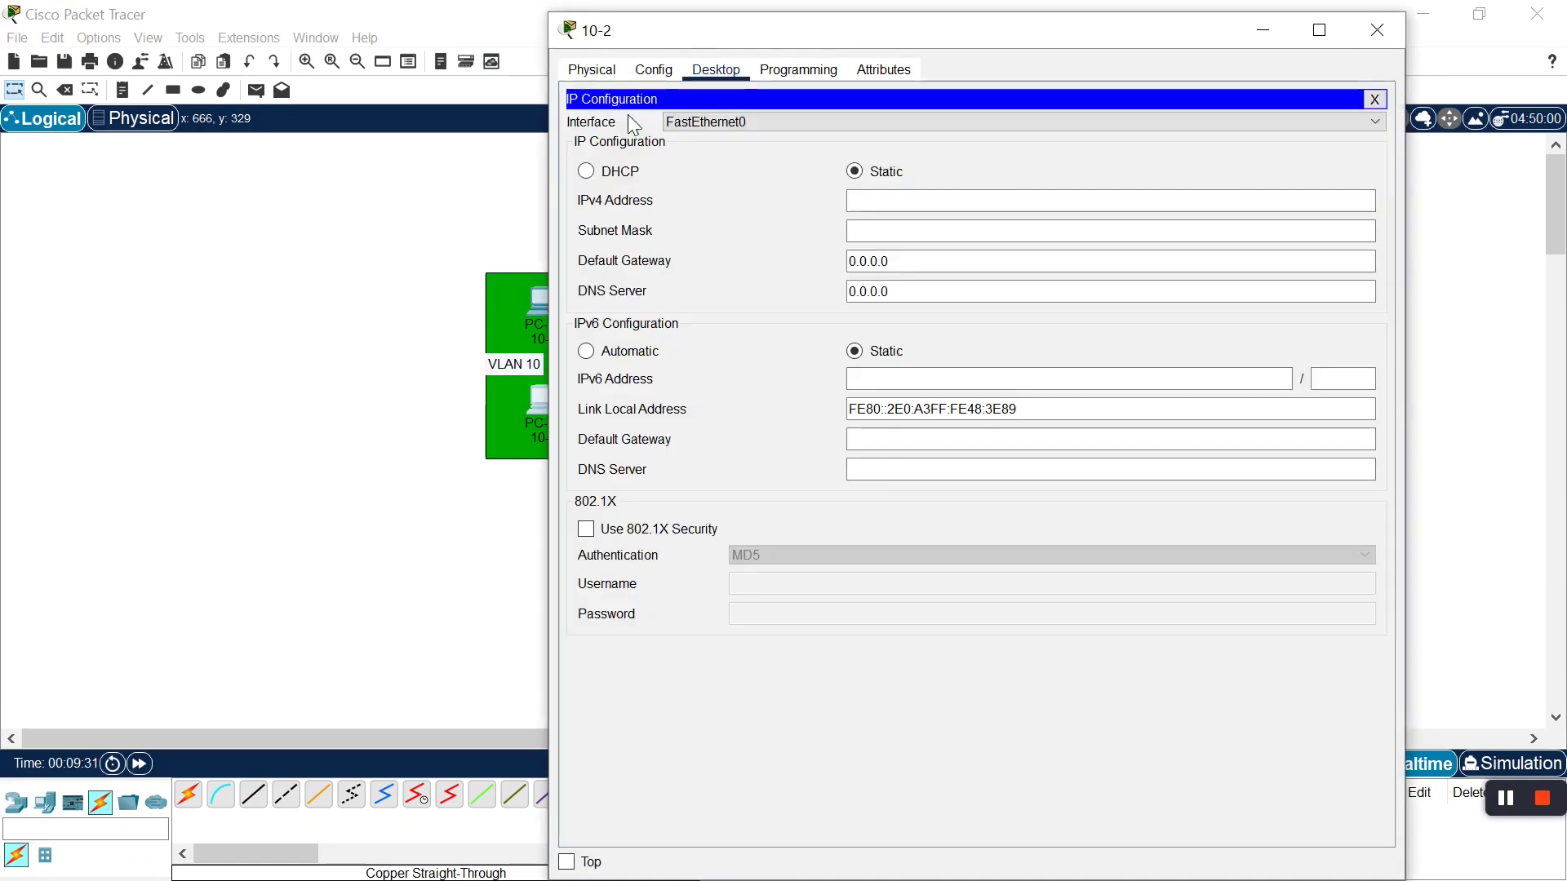
{"action": "left_click", "coordinate": [864, 198]}
{"action": "type", "text": "192.168"}
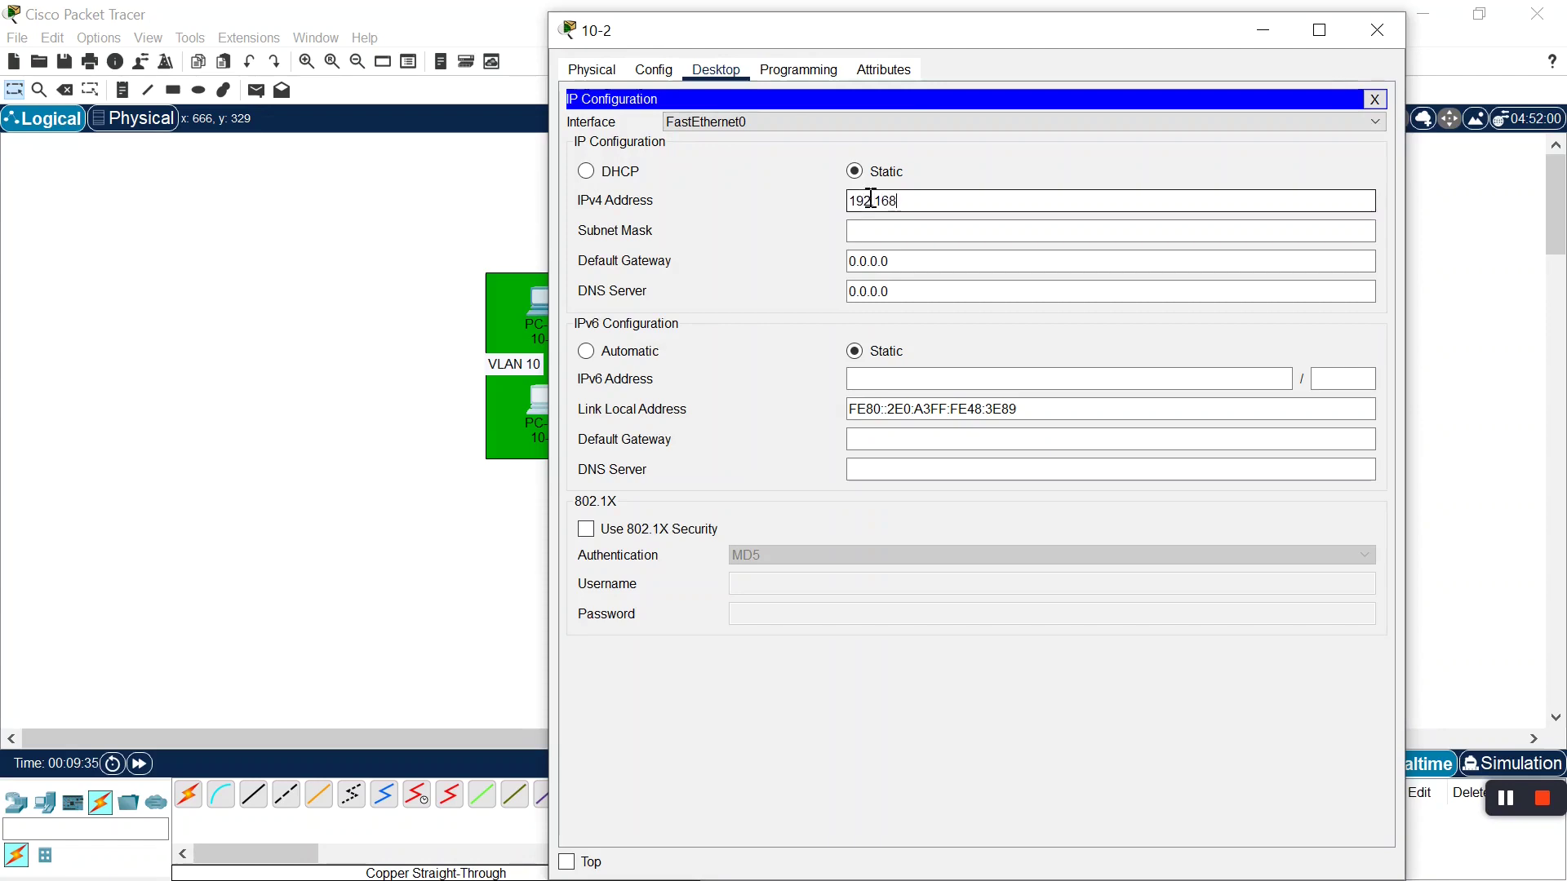
{"action": "type", "text": ".10.2"}
{"action": "key", "text": "Tab"}
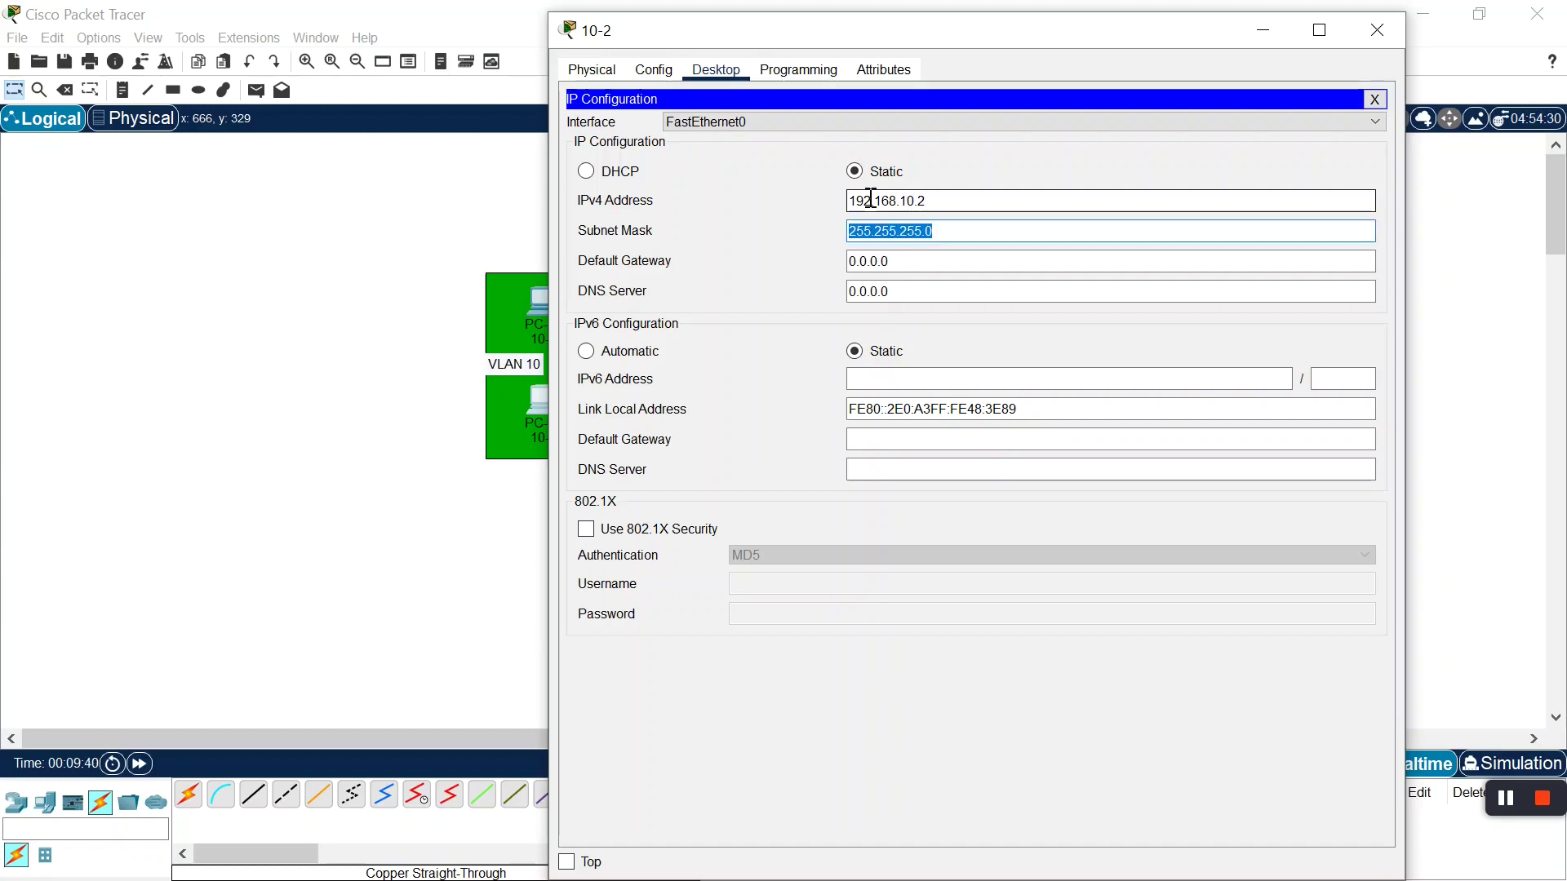
{"action": "left_click", "coordinate": [1380, 32]}
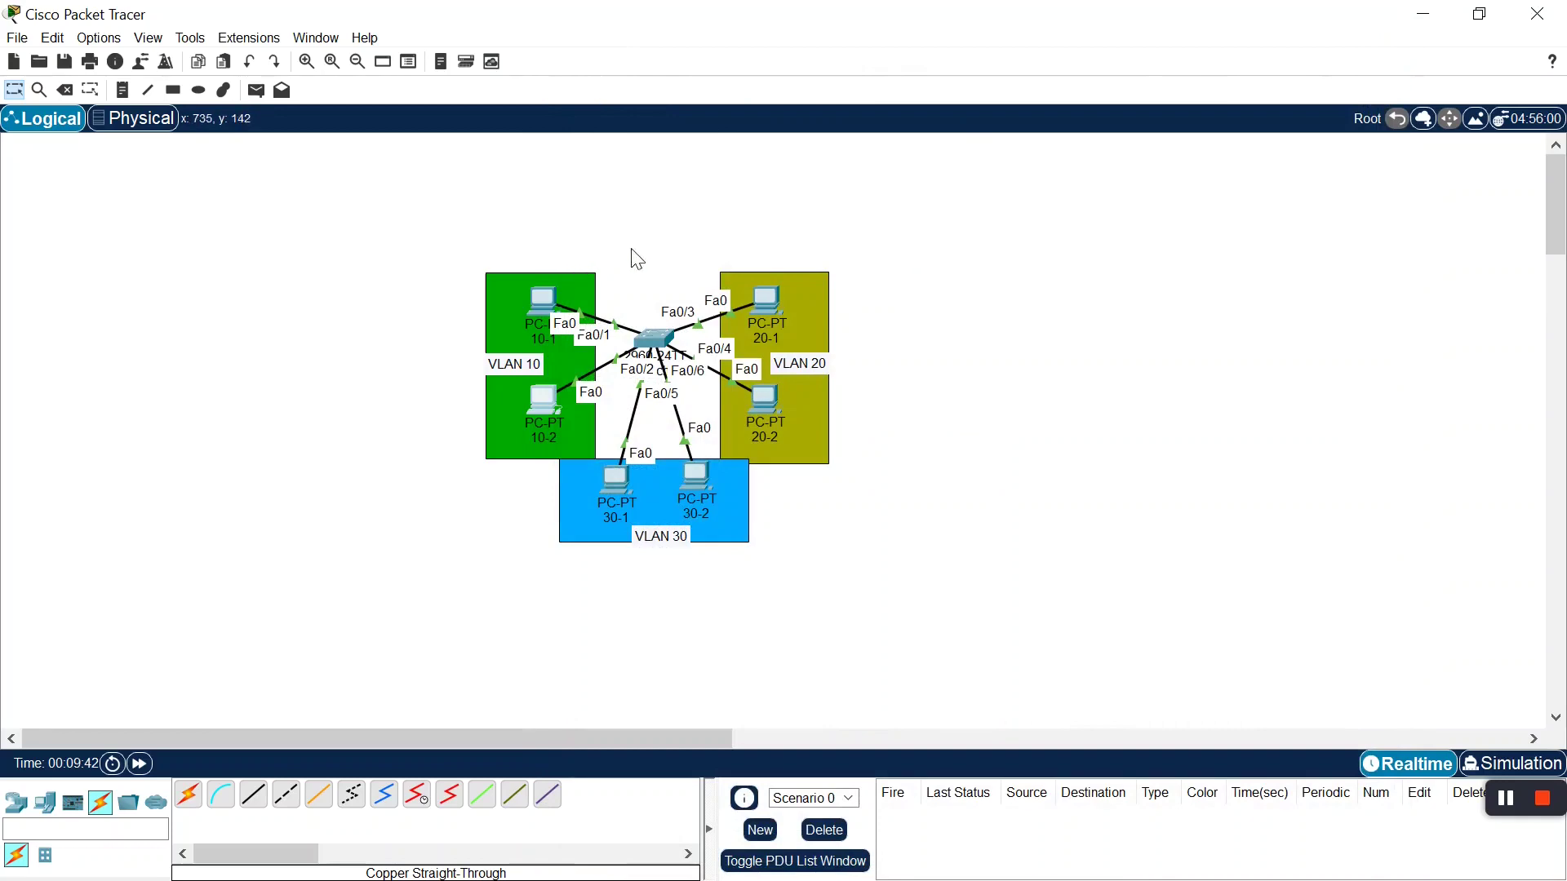
Give PC 20-1 the static IPv4 address 192.168.20.1 with subnet mask 255.255.255.0, and close its window
{"action": "left_click", "coordinate": [769, 297]}
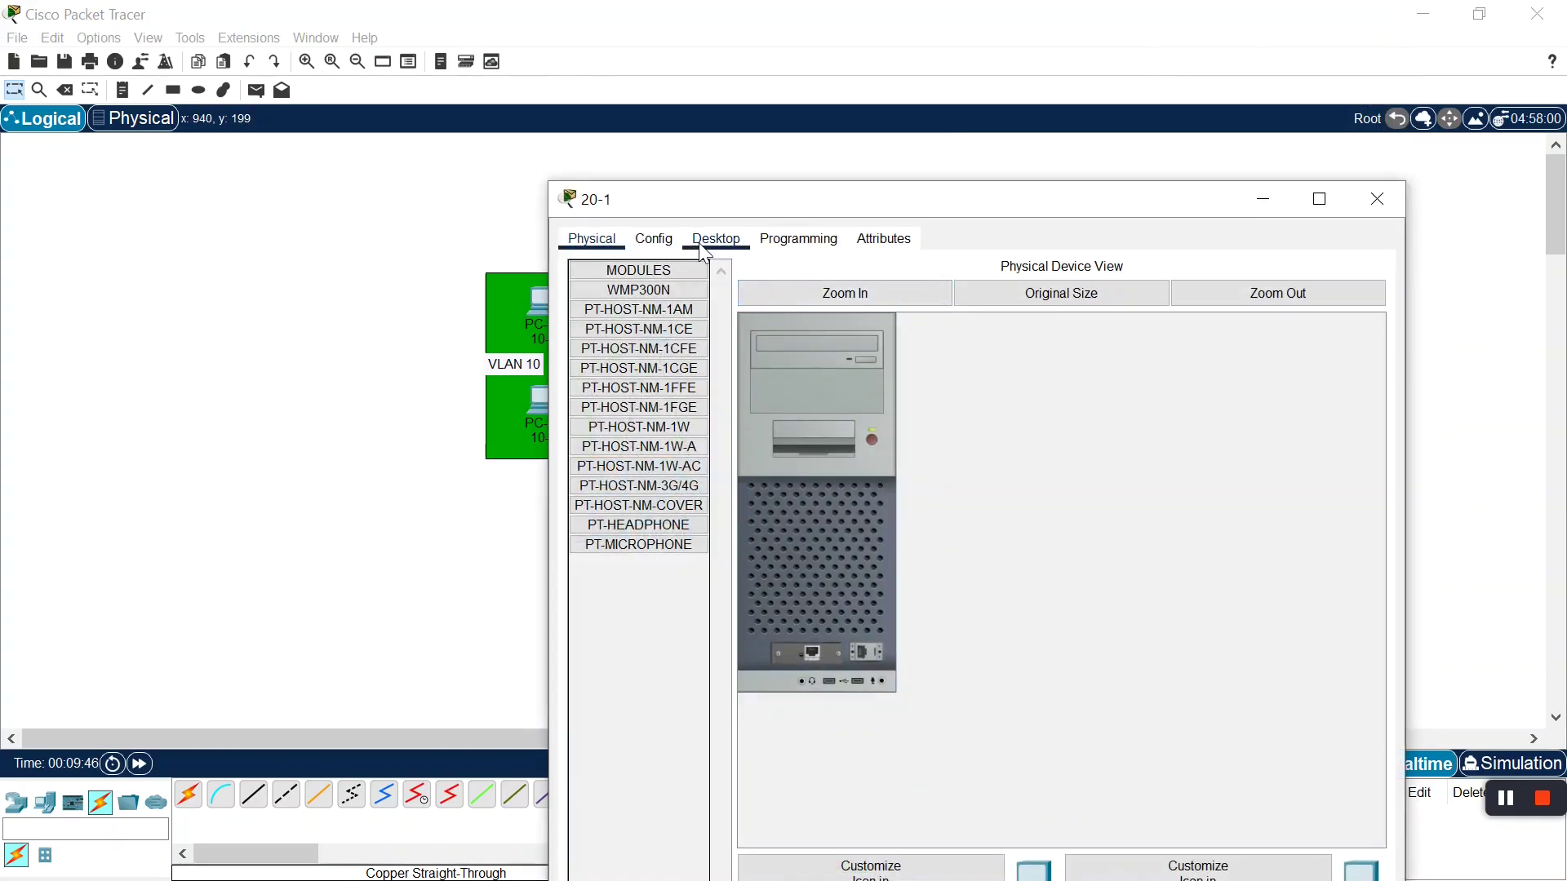
{"action": "left_click", "coordinate": [705, 248]}
{"action": "left_click", "coordinate": [666, 293]}
{"action": "left_click", "coordinate": [892, 372]}
{"action": "type", "text": "192.1"}
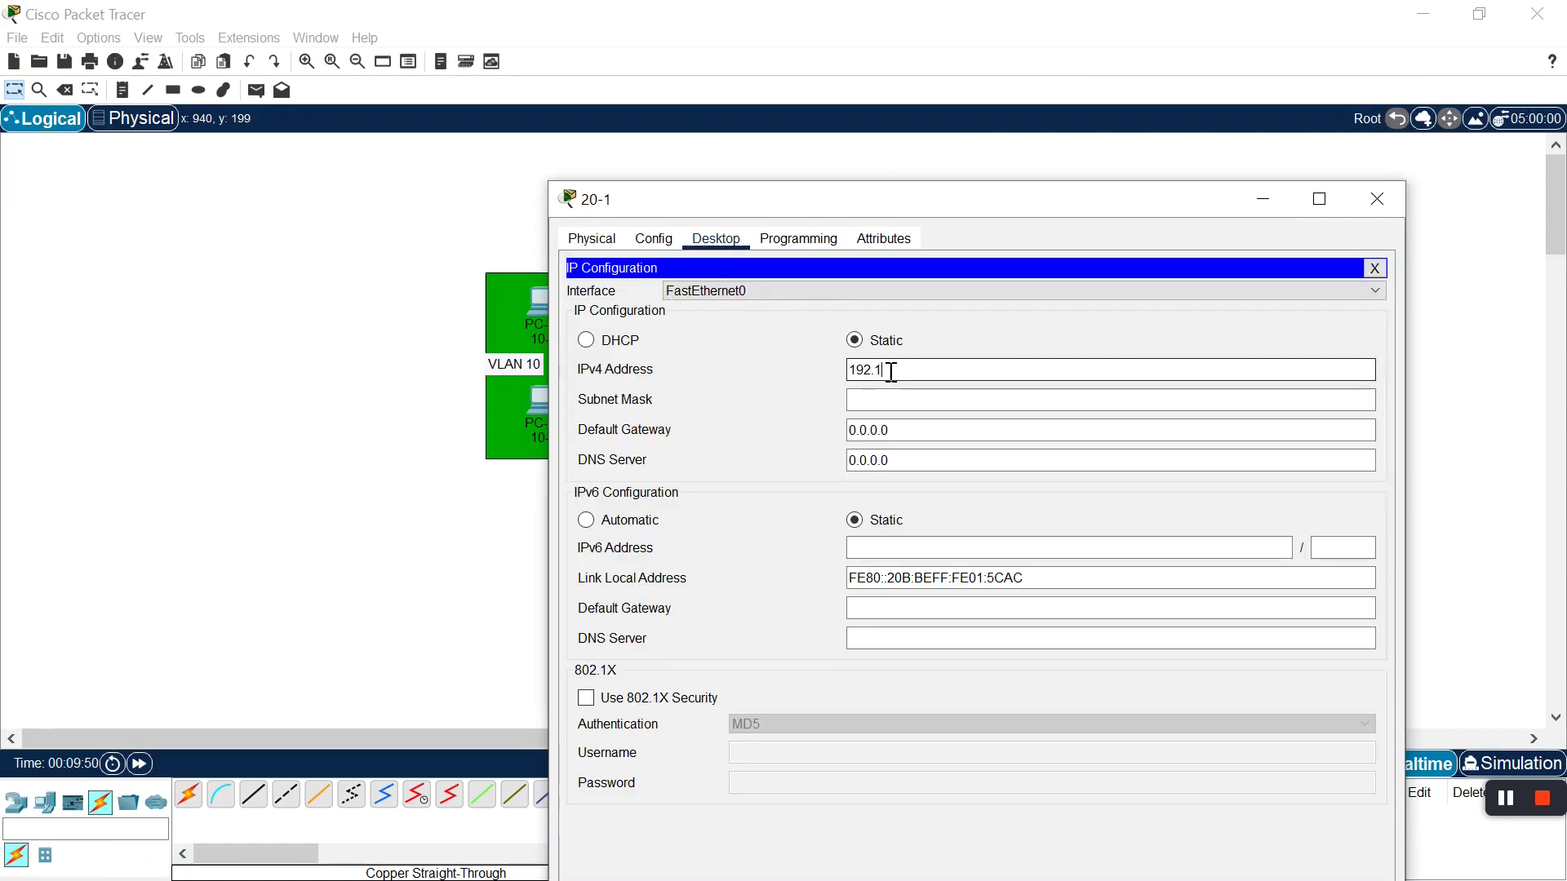
{"action": "type", "text": "68.20.1"}
{"action": "key", "text": "Tab"}
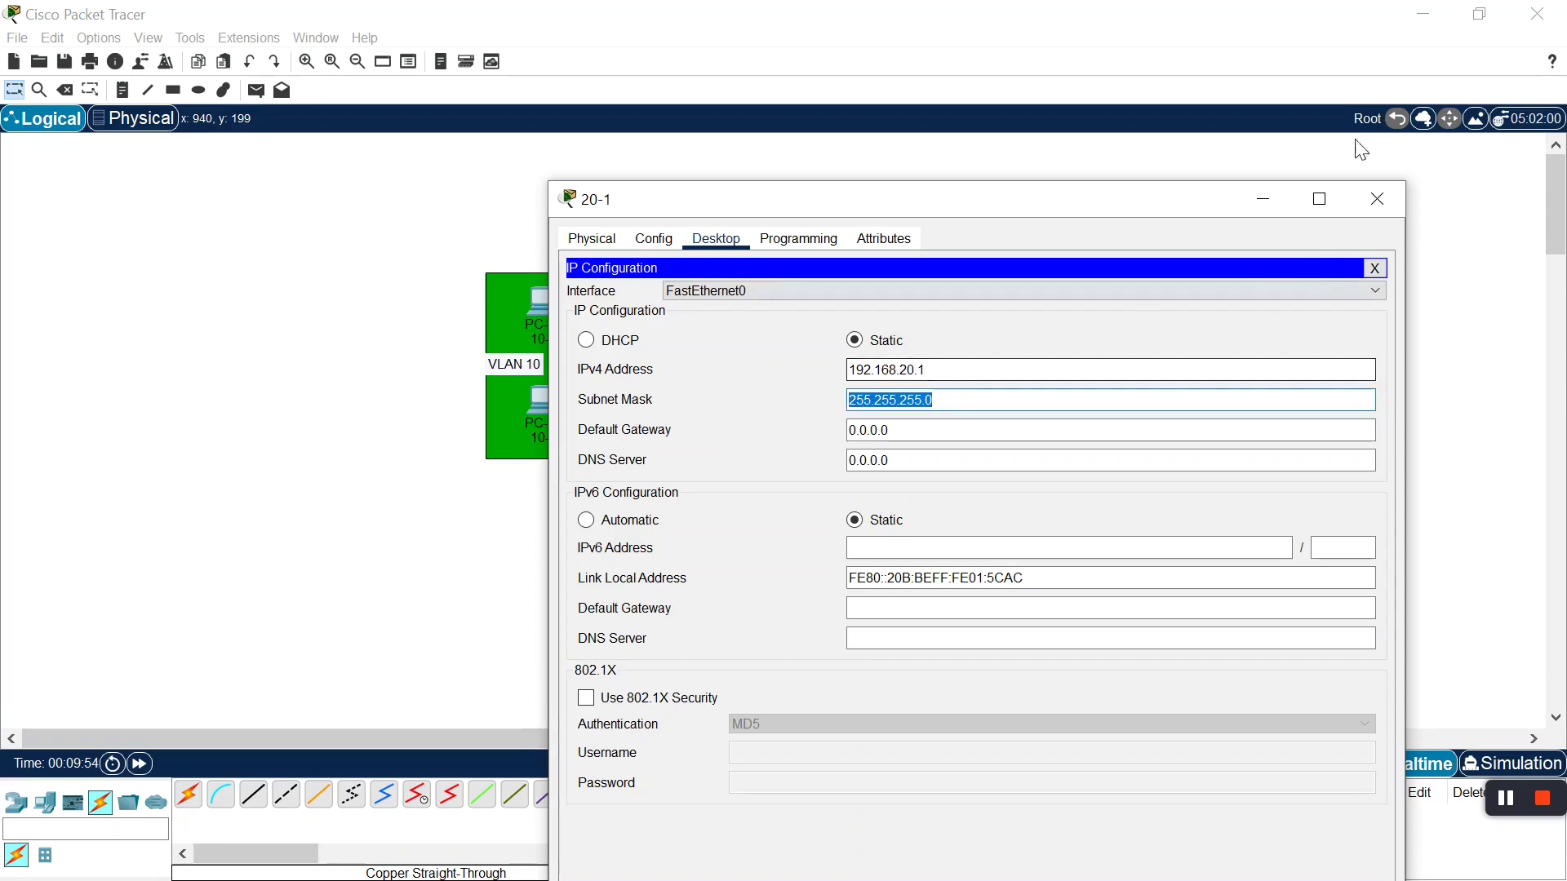
{"action": "left_click", "coordinate": [1384, 196]}
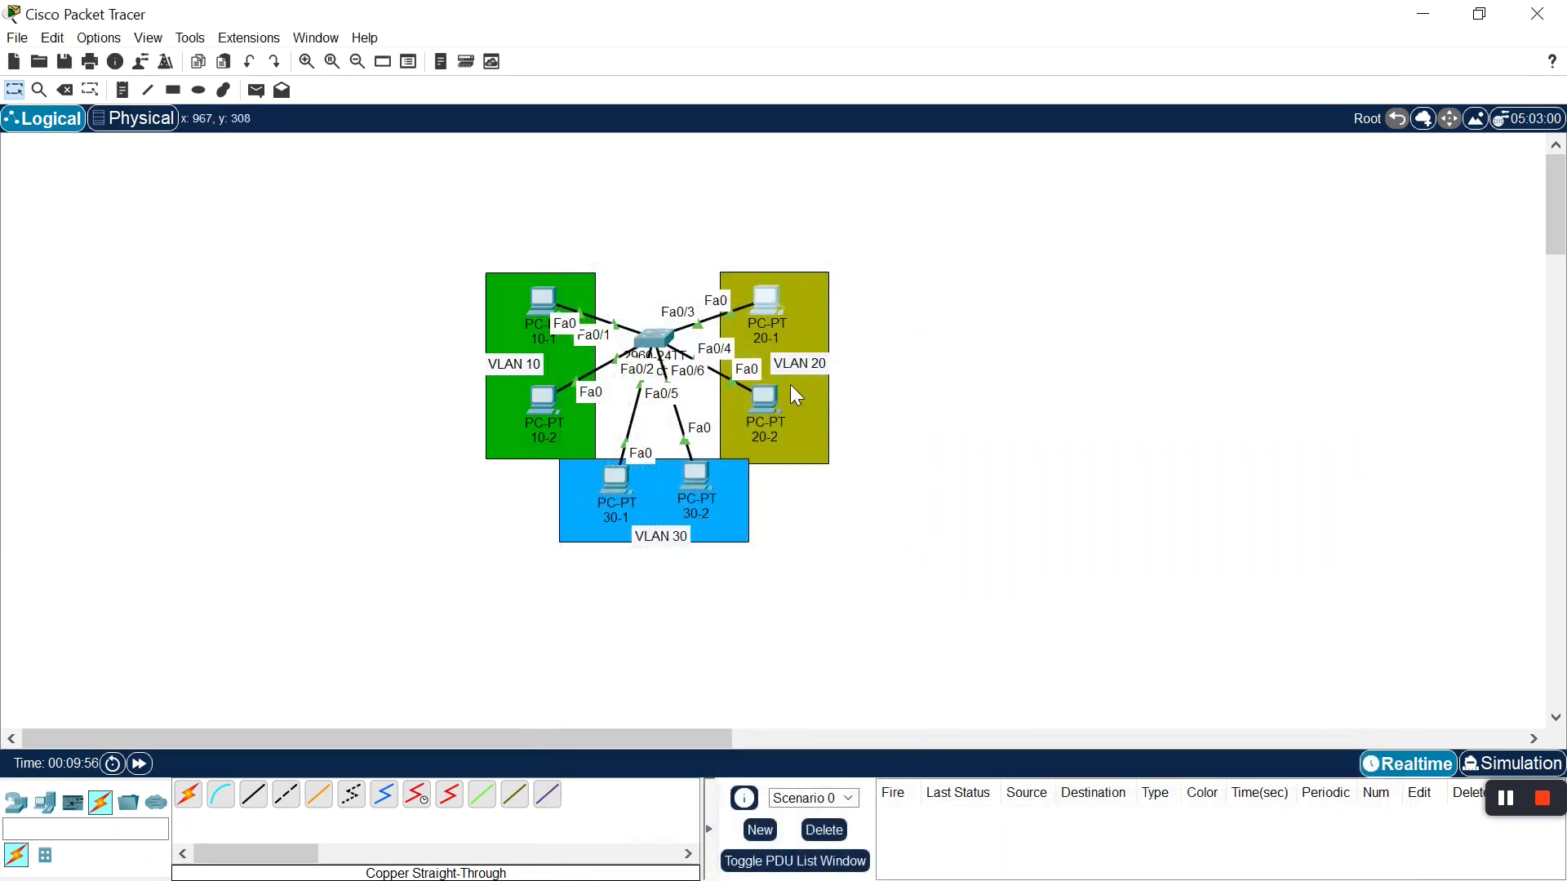
Give PC 20-2 the static IPv4 address 192.168.20.2 with subnet mask 255.255.255.0, and close its window
{"action": "left_click", "coordinate": [757, 400]}
{"action": "left_click", "coordinate": [715, 69]}
{"action": "left_click", "coordinate": [663, 144]}
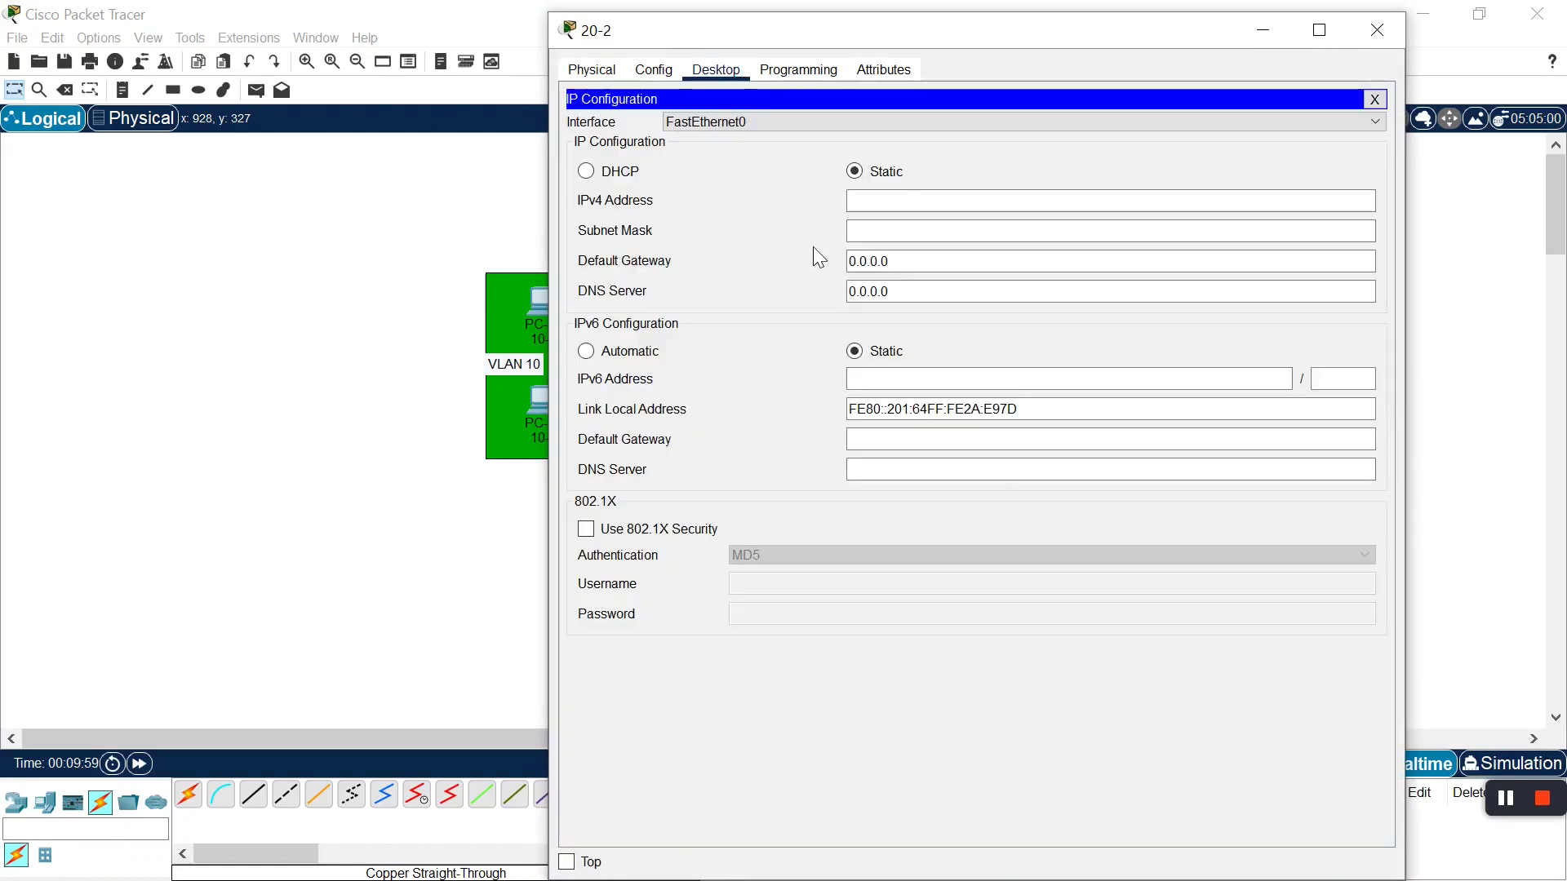
{"action": "left_click", "coordinate": [880, 202]}
{"action": "type", "text": "192.168.20.2"}
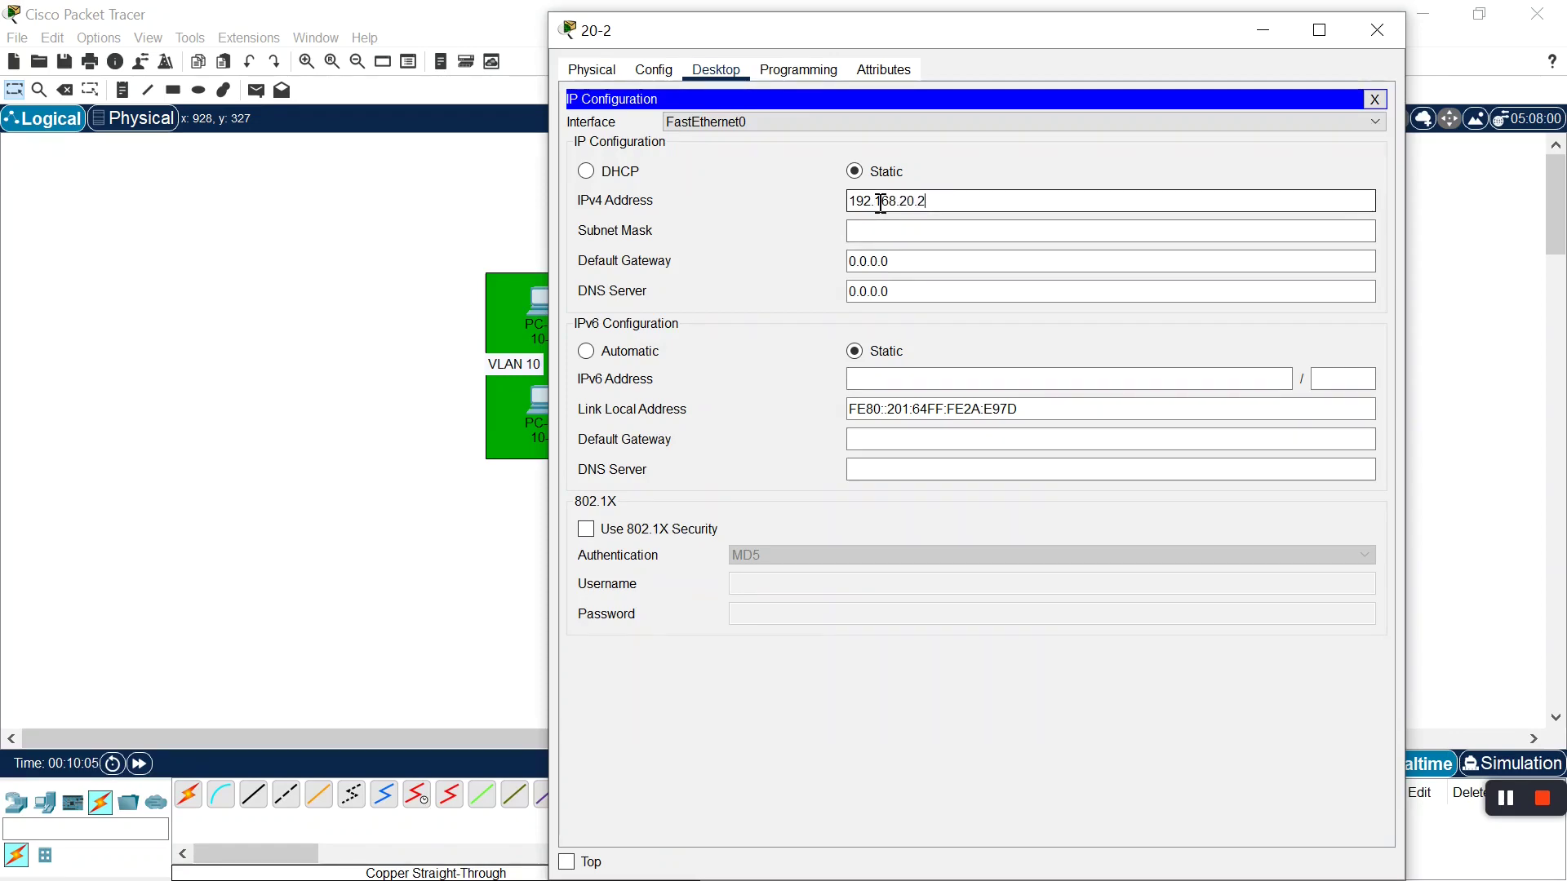
{"action": "key", "text": "Tab"}
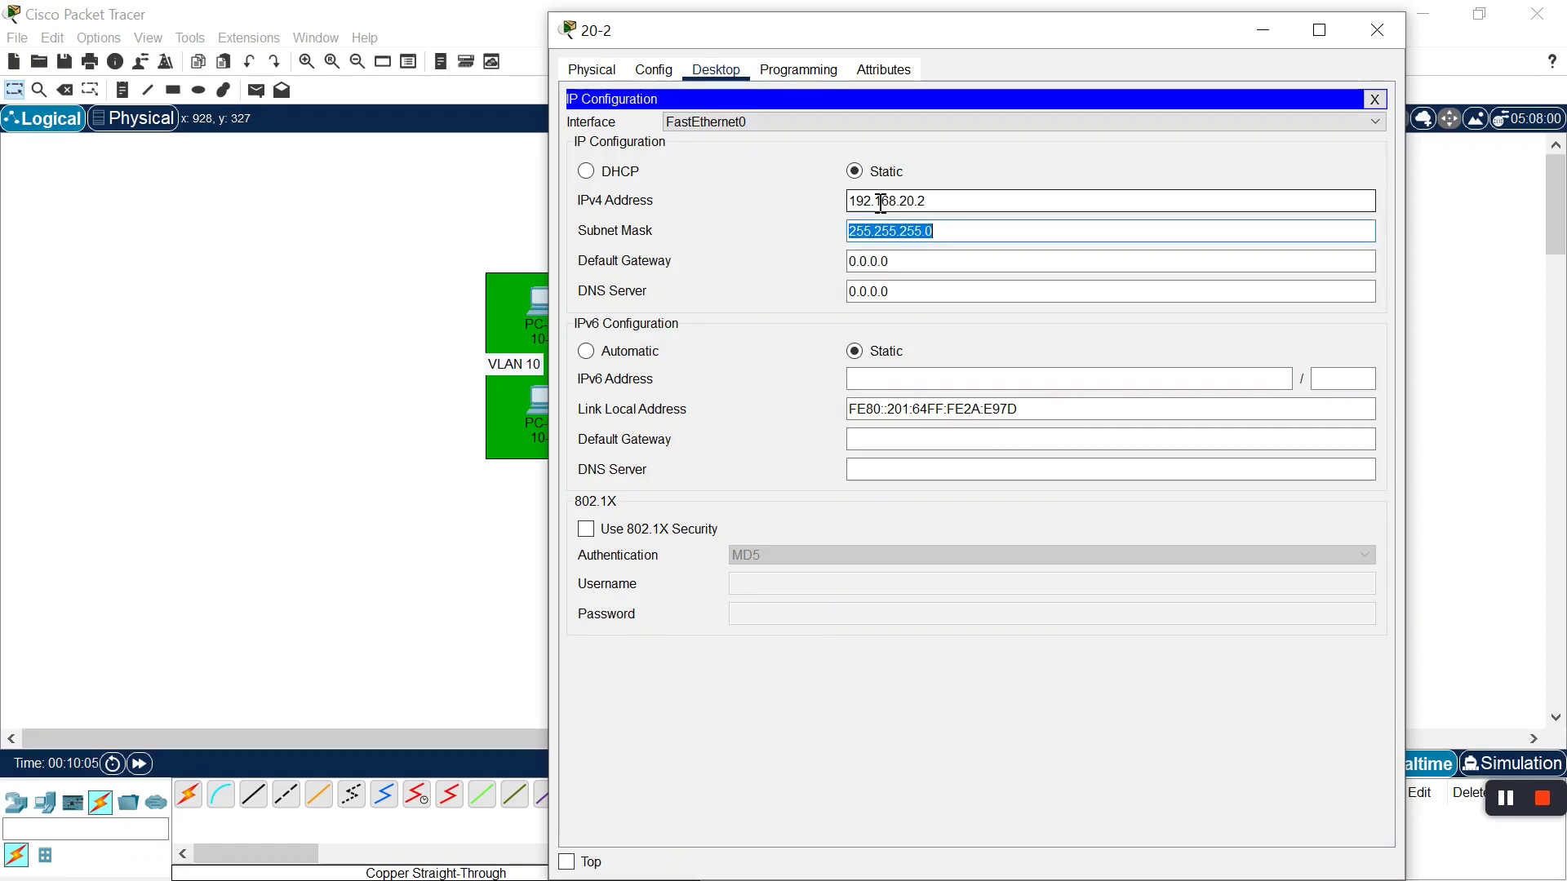
{"action": "left_click", "coordinate": [1377, 31]}
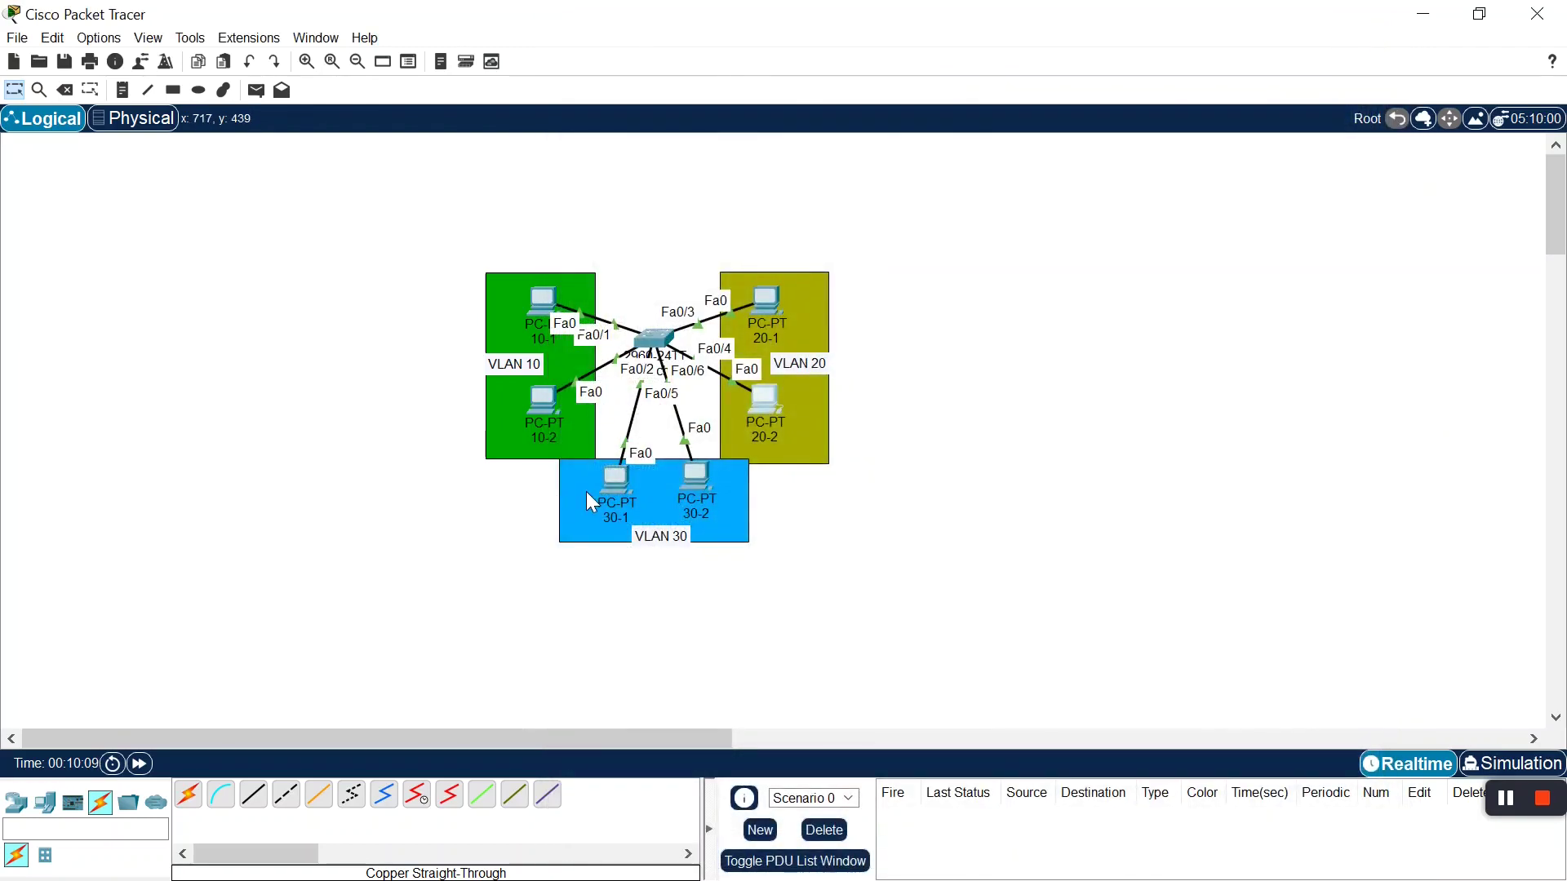
Give PC 30-1 the static IPv4 address 192.168.30.1 with subnet mask 255.255.255.0, and close its window
{"action": "left_click", "coordinate": [614, 483]}
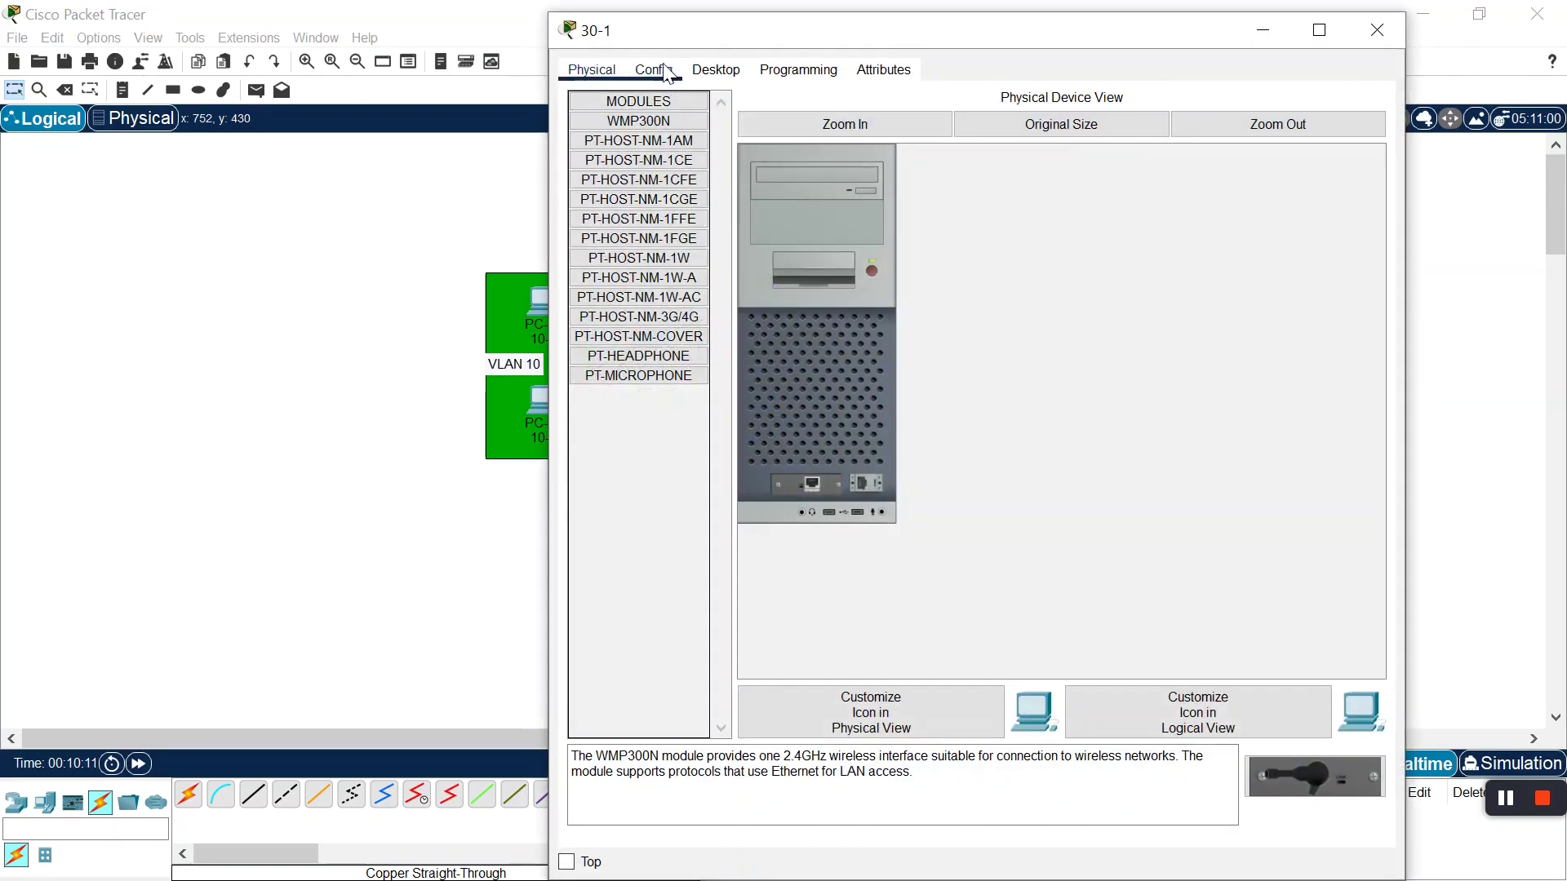
{"action": "left_click", "coordinate": [718, 70]}
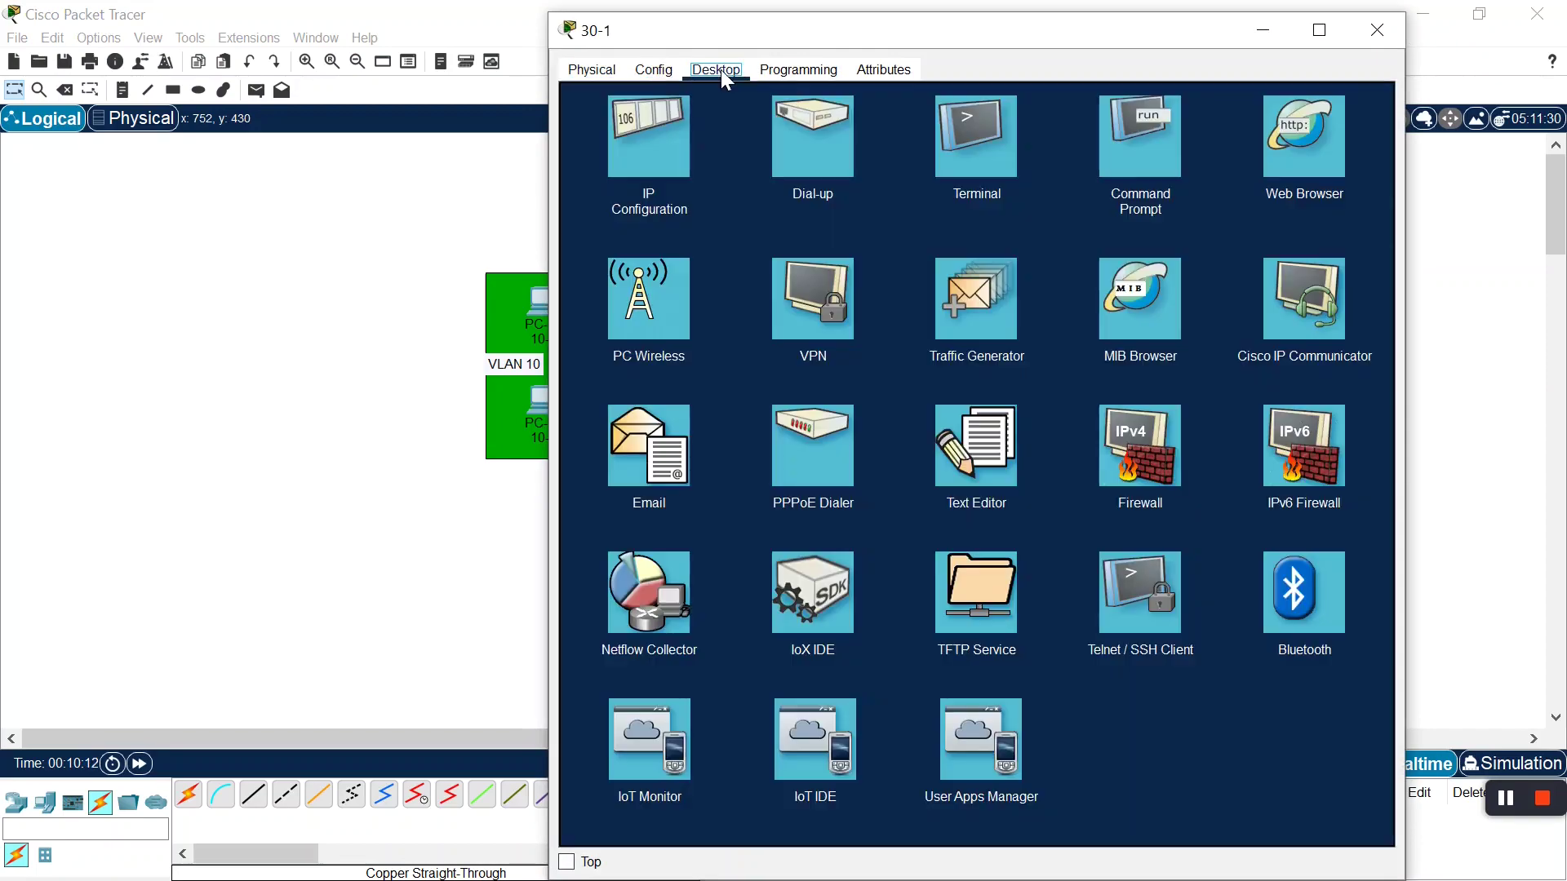
{"action": "left_click", "coordinate": [663, 164]}
{"action": "left_click", "coordinate": [862, 201]}
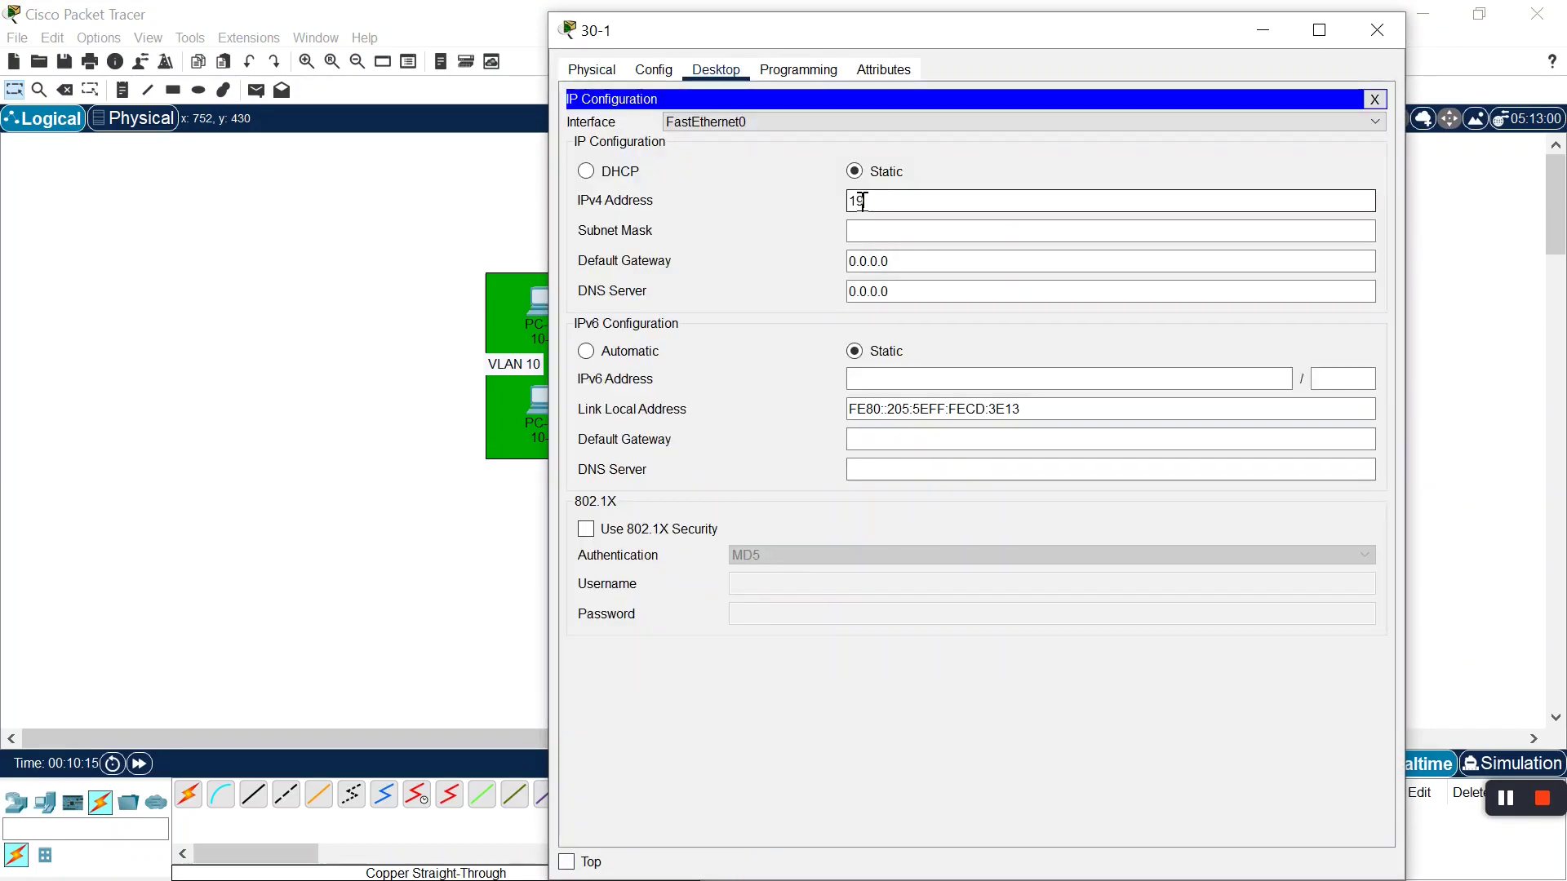
{"action": "type", "text": "192.1678"}
{"action": "type", "text": "30.1"}
{"action": "key", "text": "Tab"}
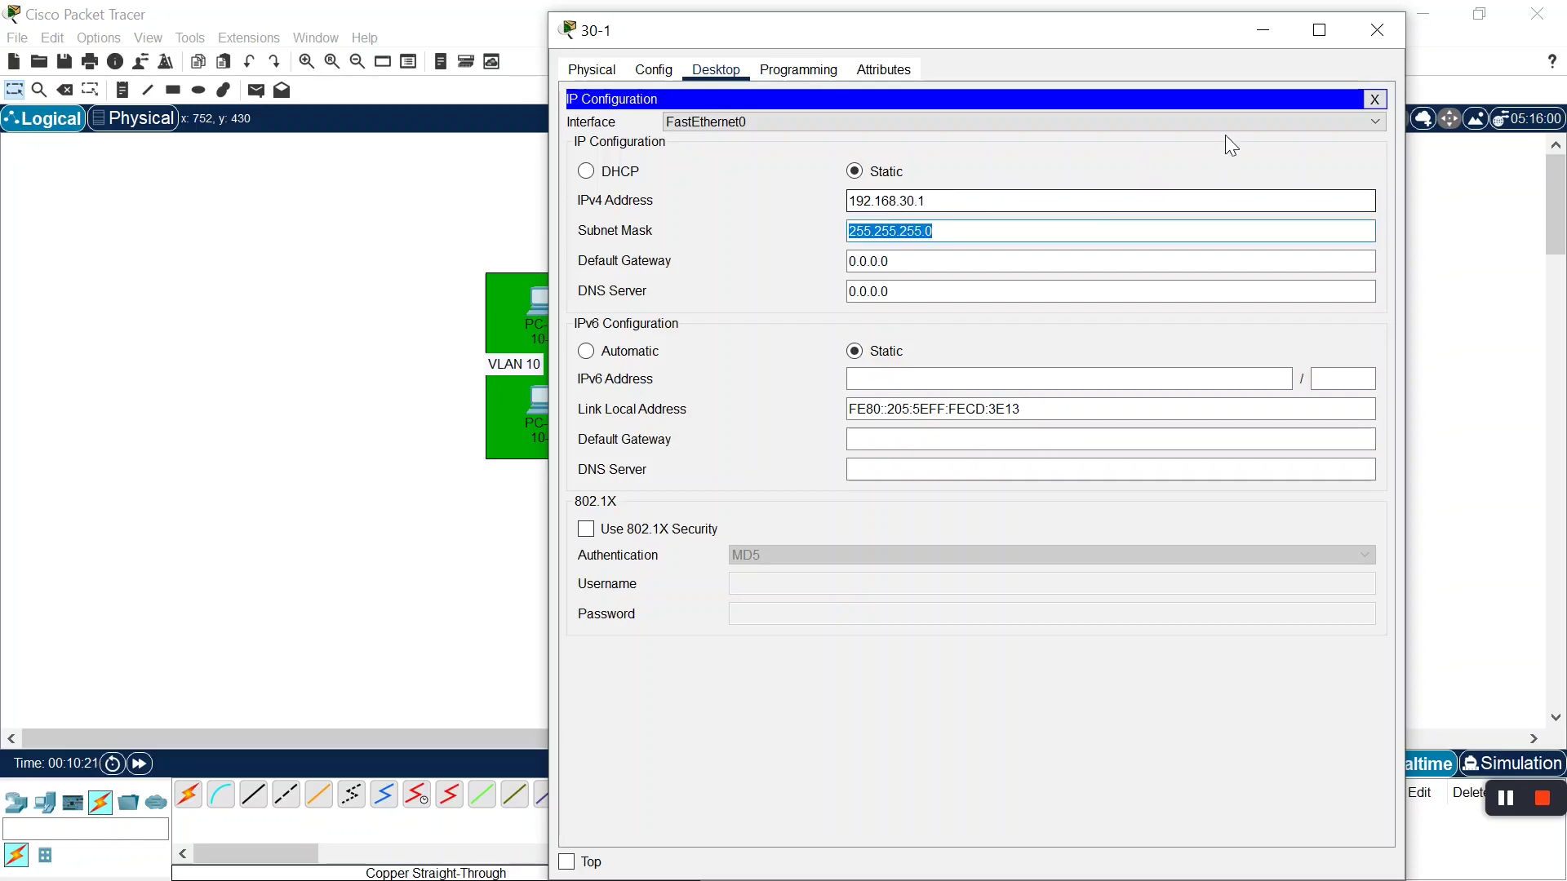
{"action": "left_click", "coordinate": [1374, 26]}
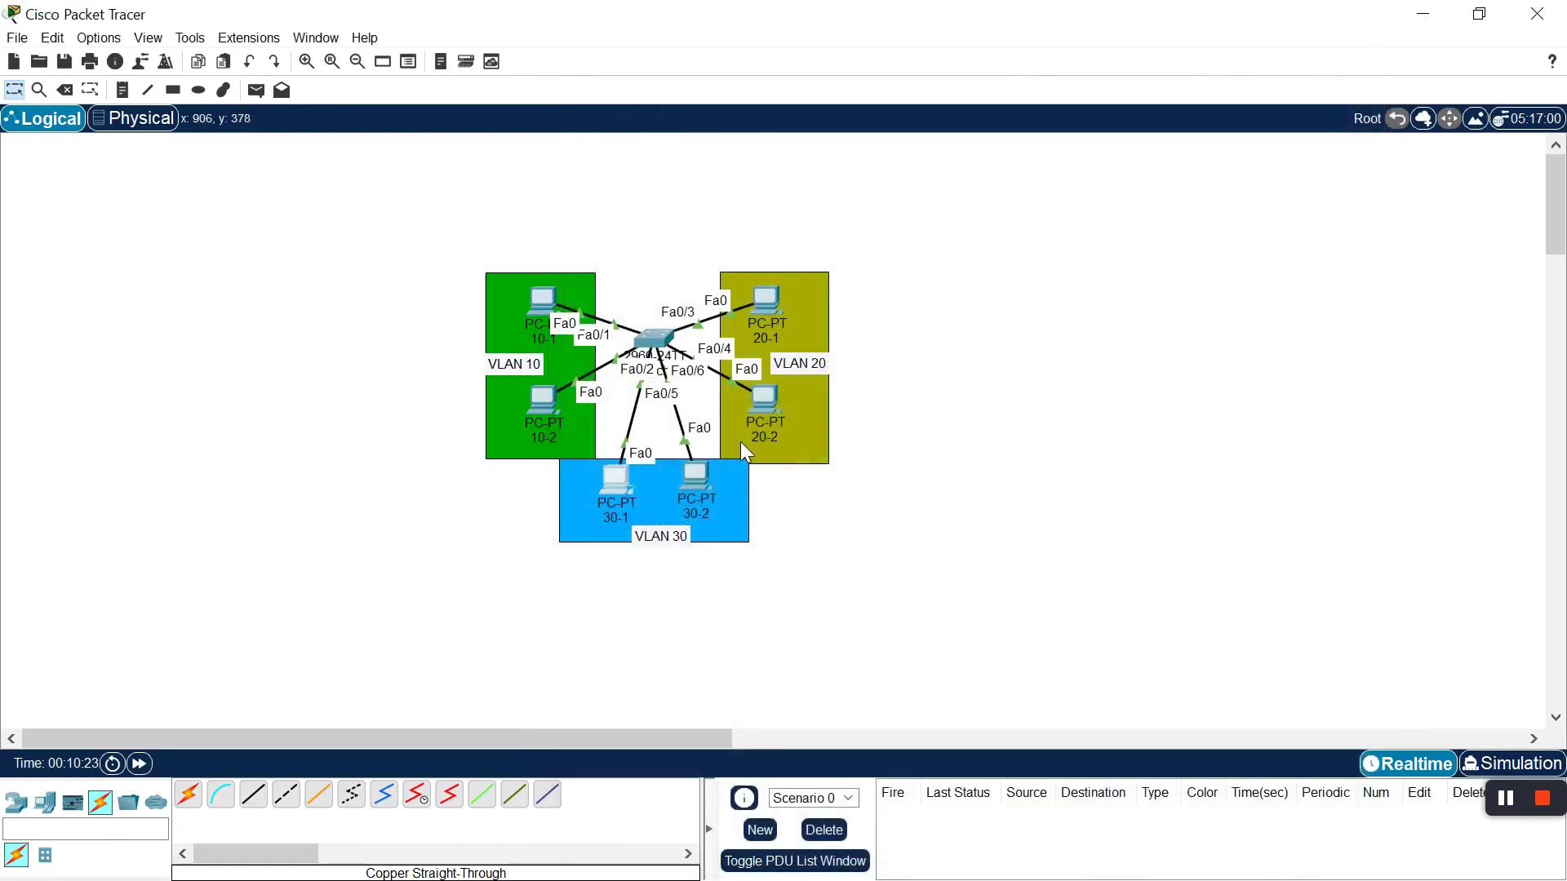
Give PC 30-2 the static IPv4 address 192.168.30.2 with subnet mask 255.255.255.0, and close its window
{"action": "left_click", "coordinate": [697, 477]}
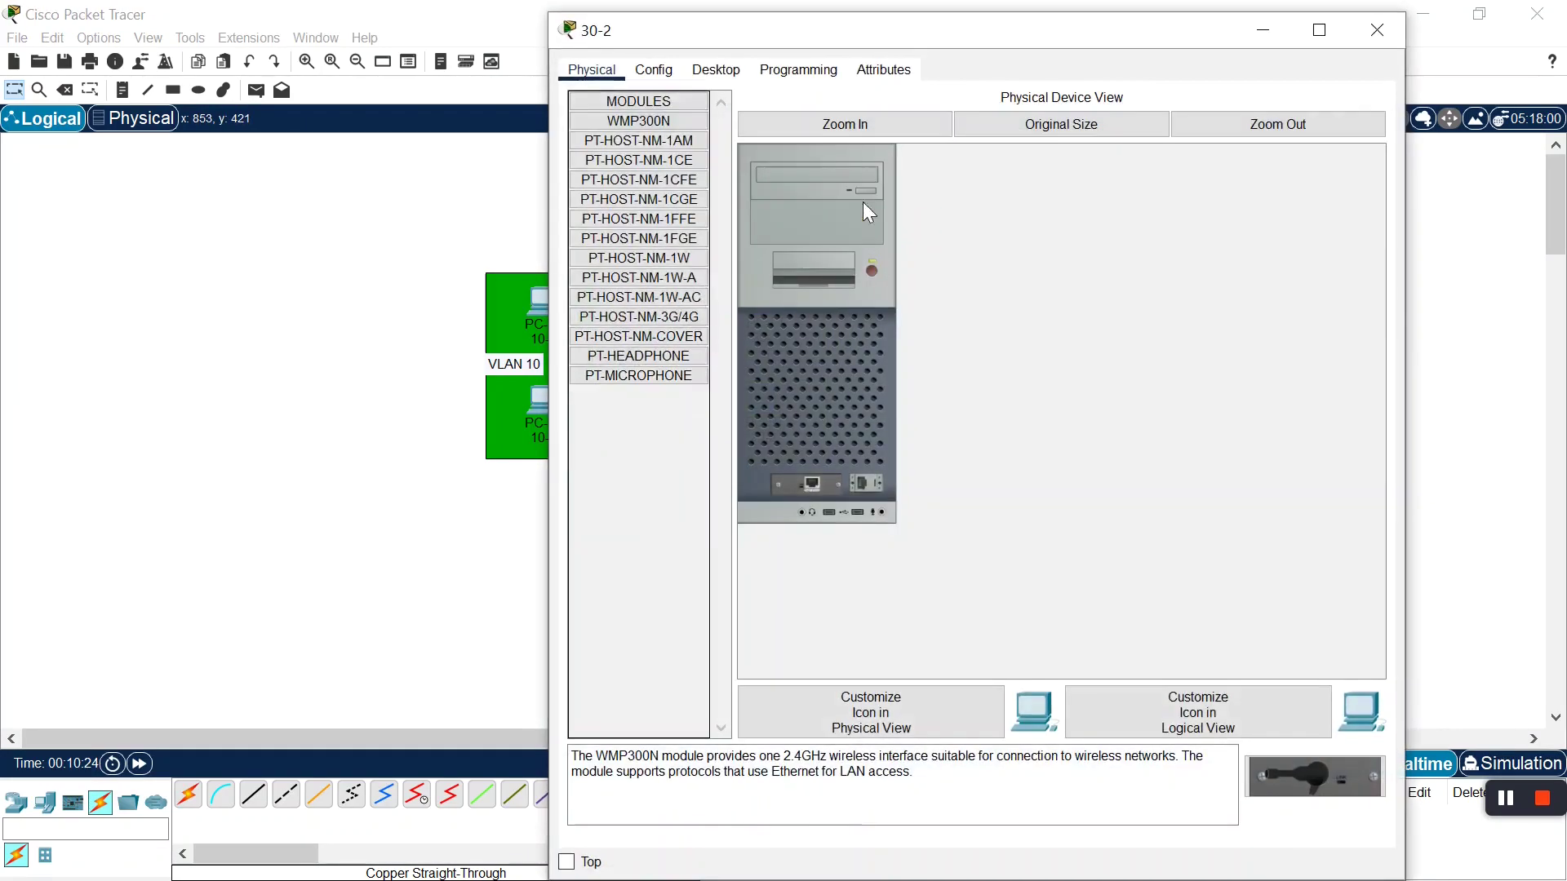
{"action": "left_click", "coordinate": [732, 75]}
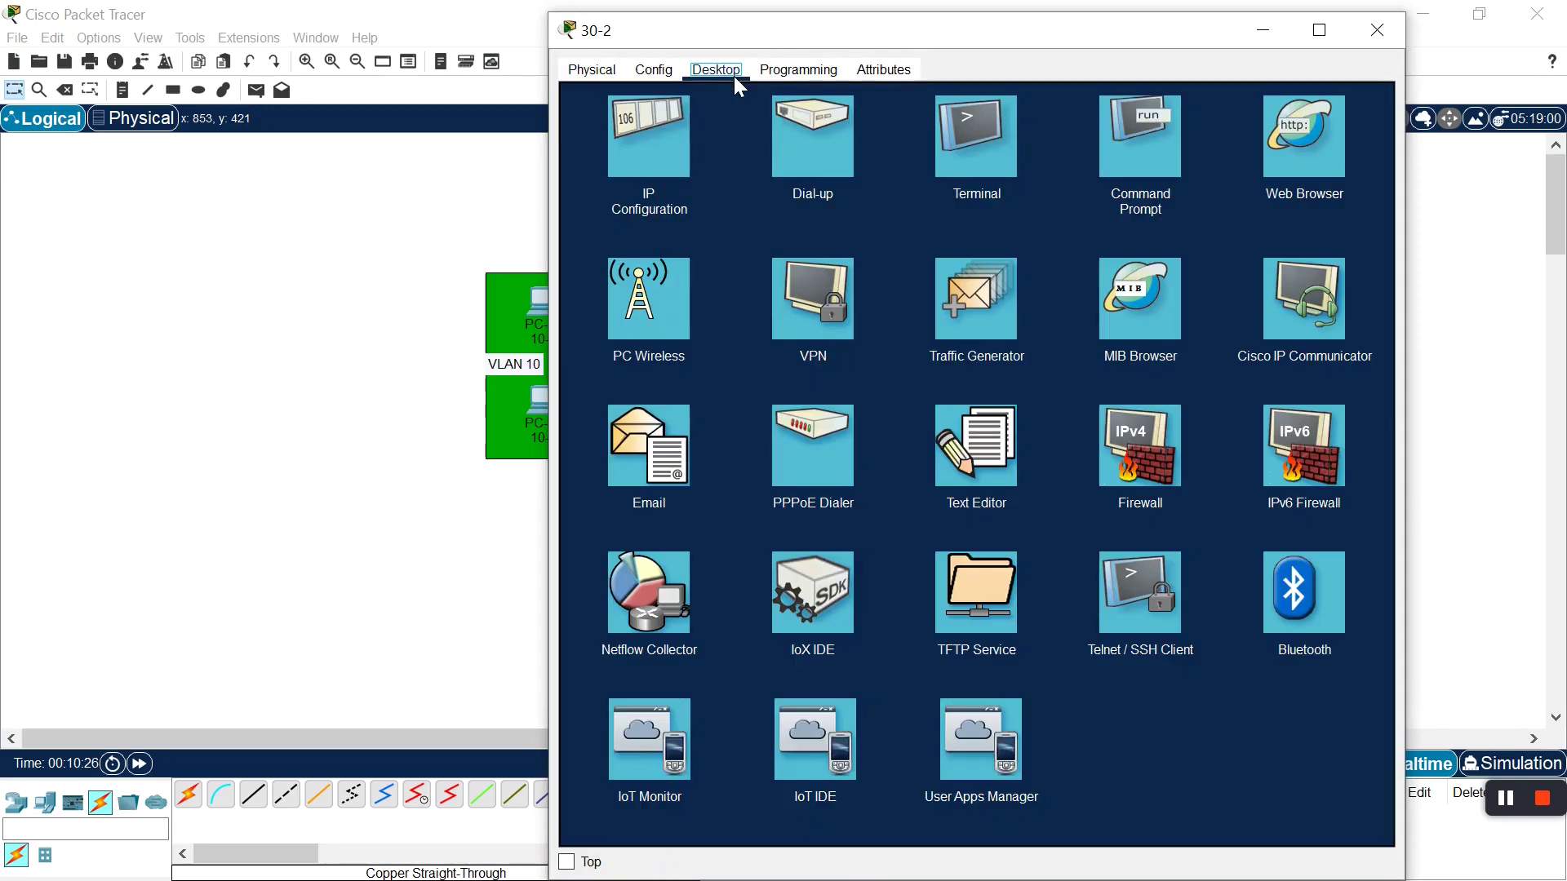
{"action": "left_click", "coordinate": [644, 129]}
{"action": "left_click", "coordinate": [865, 197]}
{"action": "type", "text": "192.168.30.2"}
{"action": "key", "text": "Tab"}
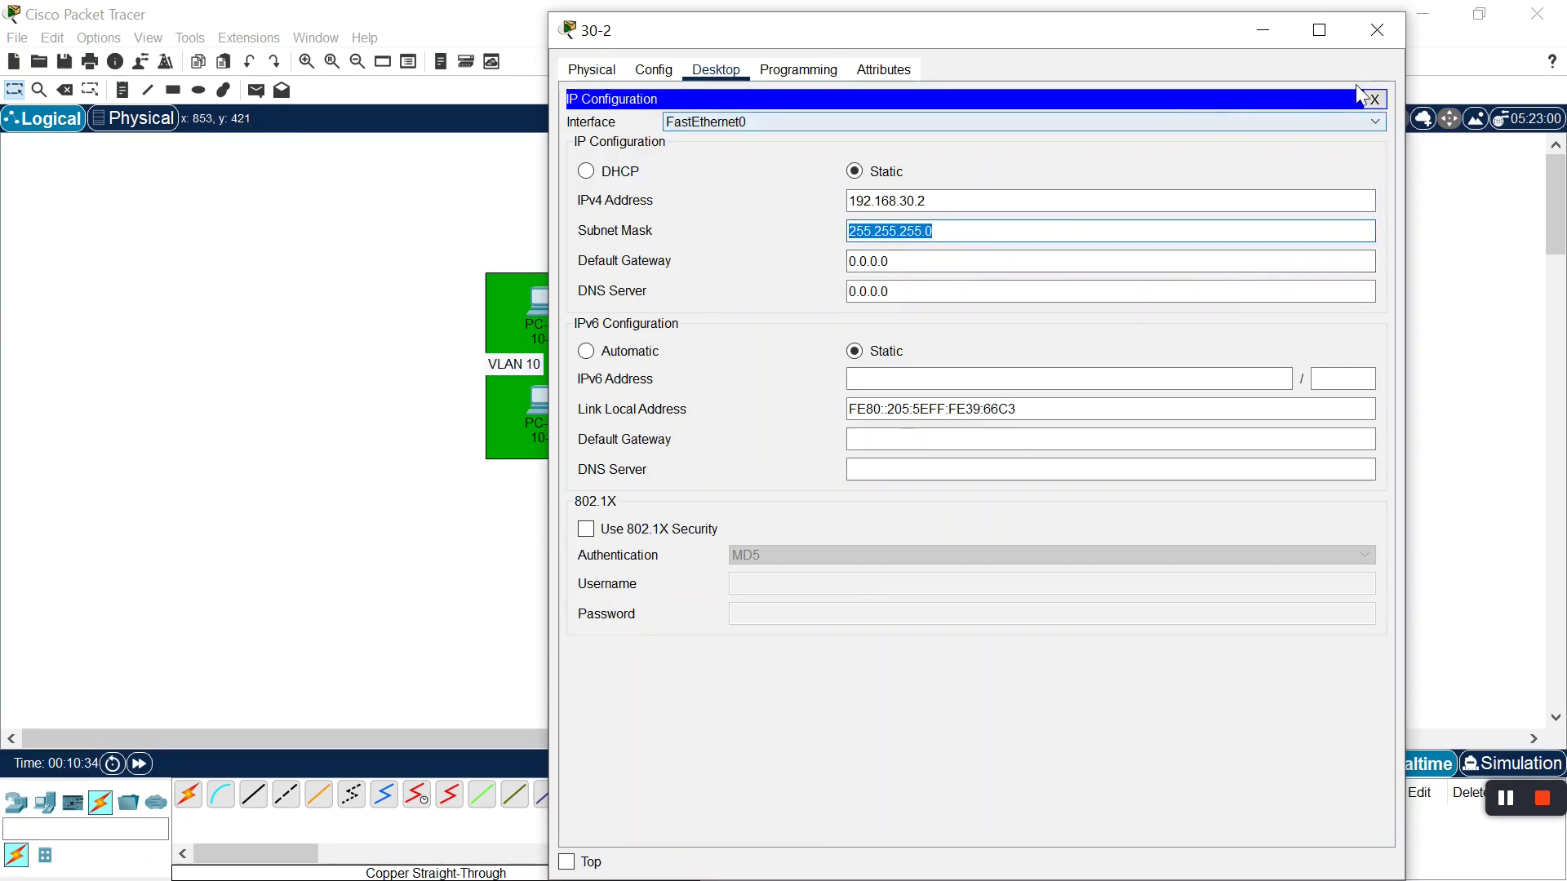
{"action": "left_click", "coordinate": [1379, 32]}
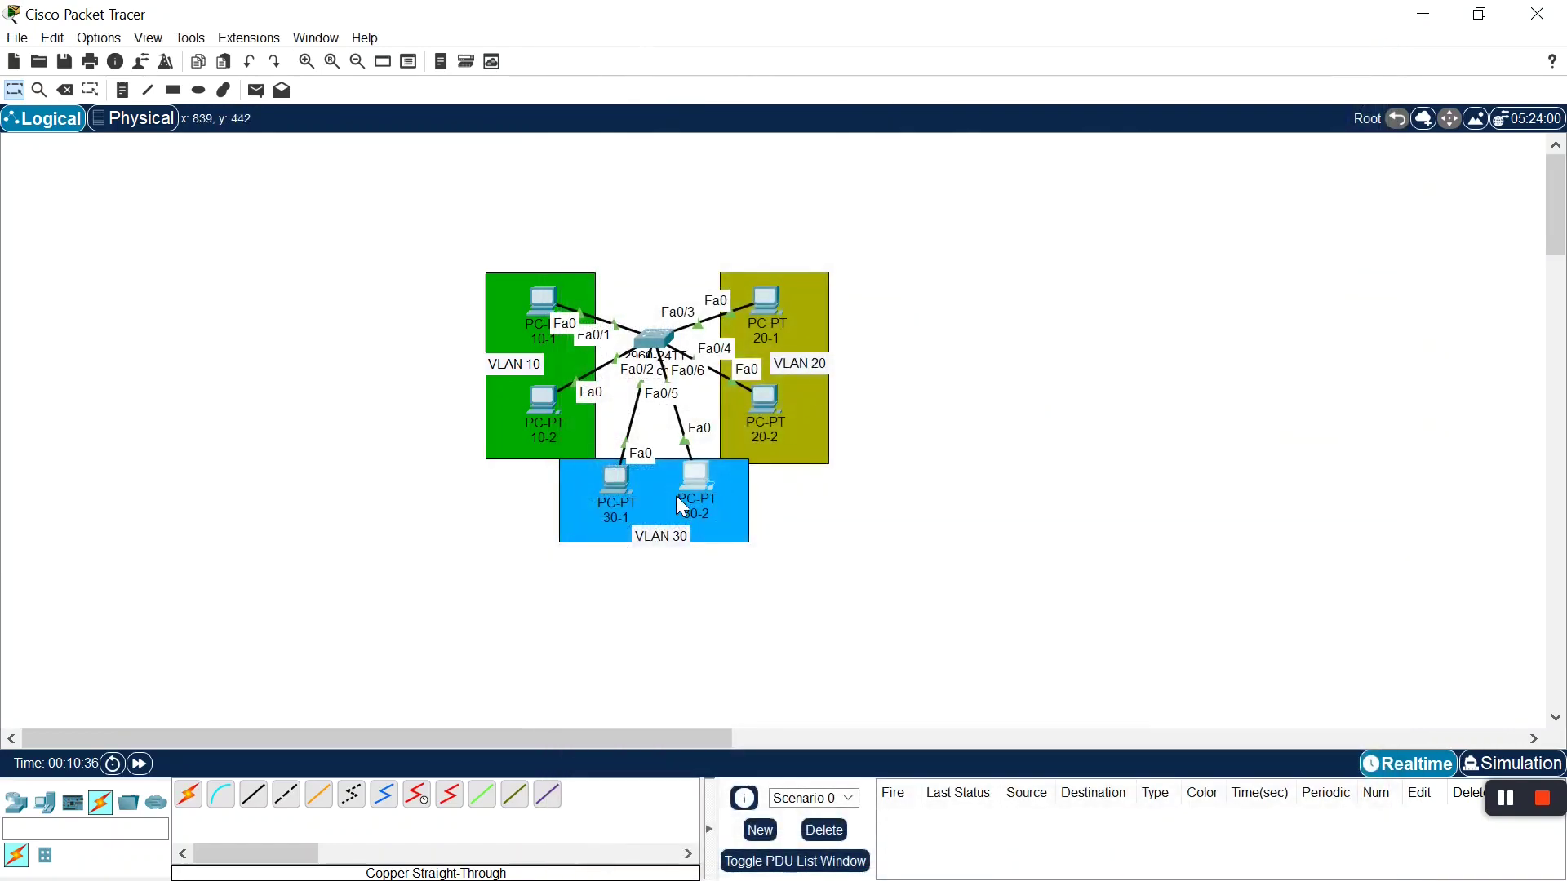
Ping 192.168.20.1 from PC 10-1's Command Prompt to test reachability across the VLAN groups, and stop the ping
{"action": "left_click", "coordinate": [551, 291]}
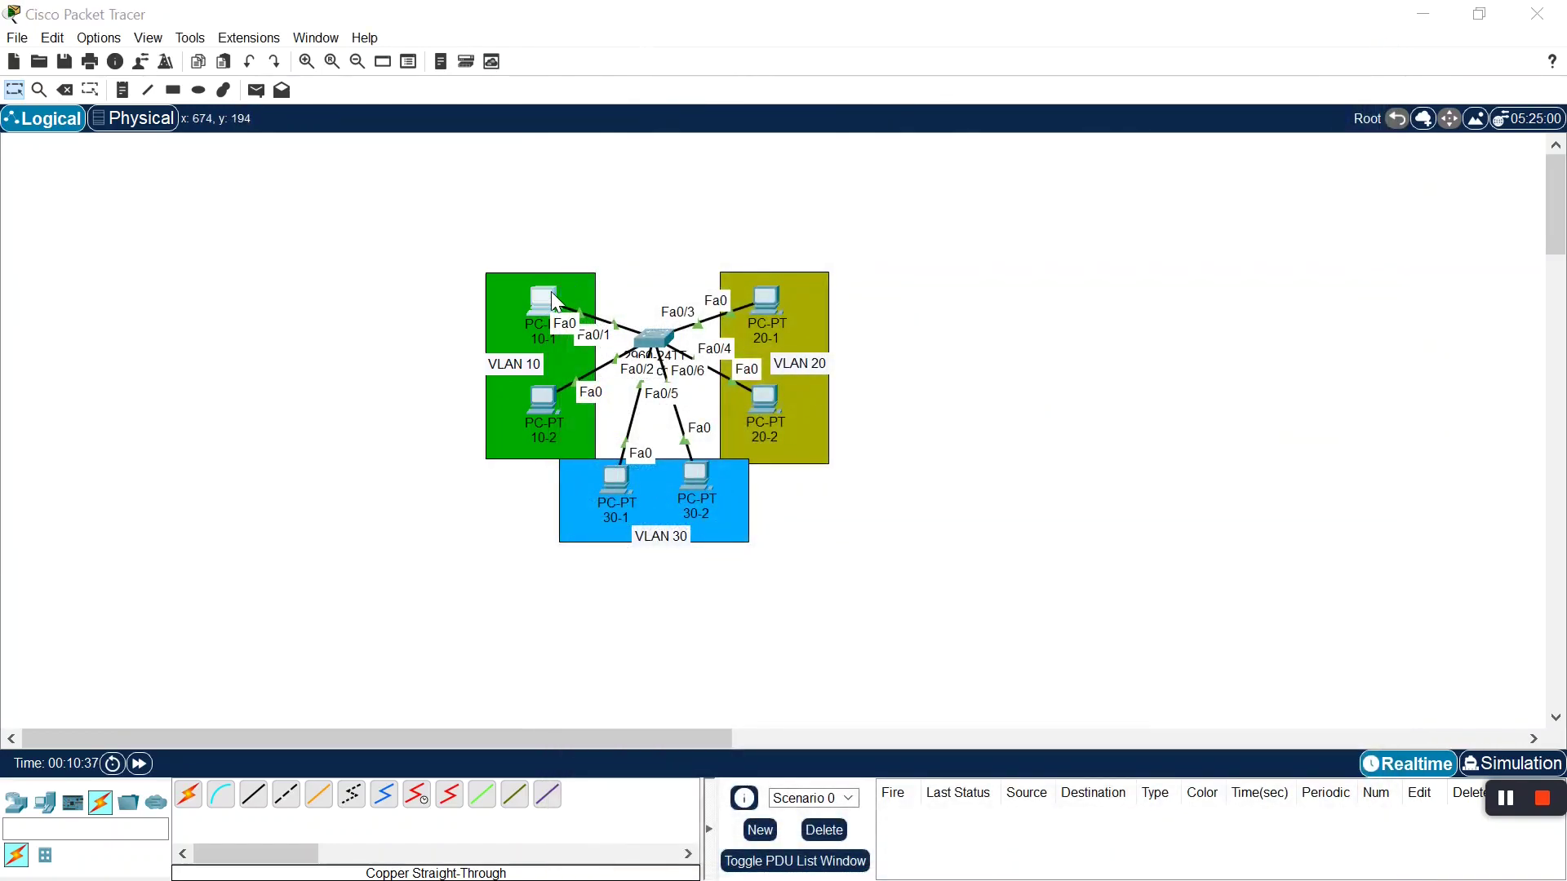
{"action": "left_click", "coordinate": [1129, 319]}
{"action": "type", "text": "ping 192.1"}
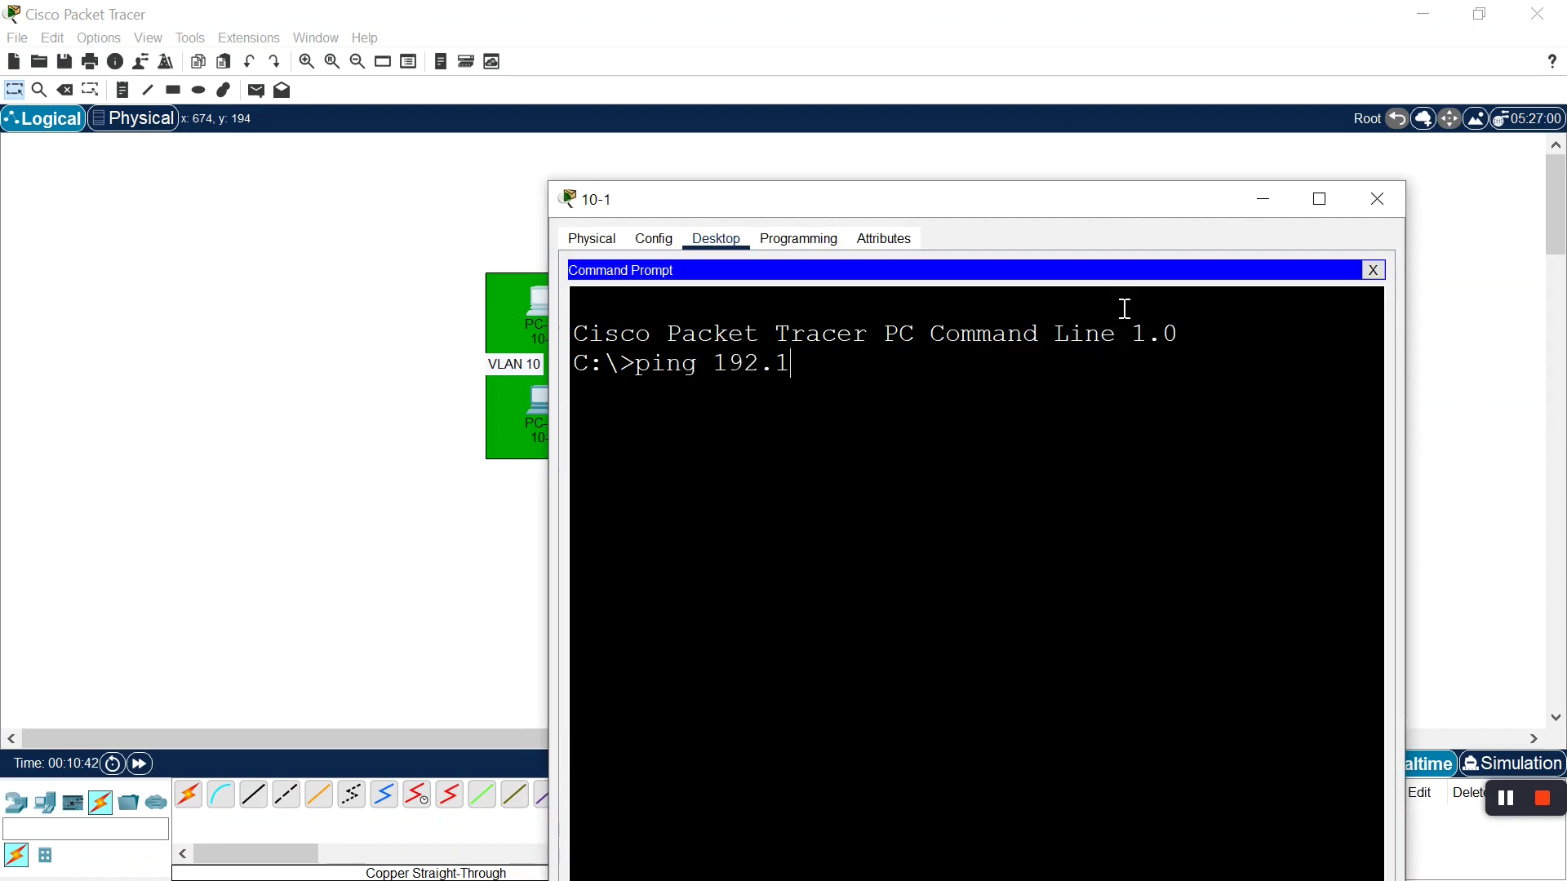
{"action": "type", "text": "68.20.1"}
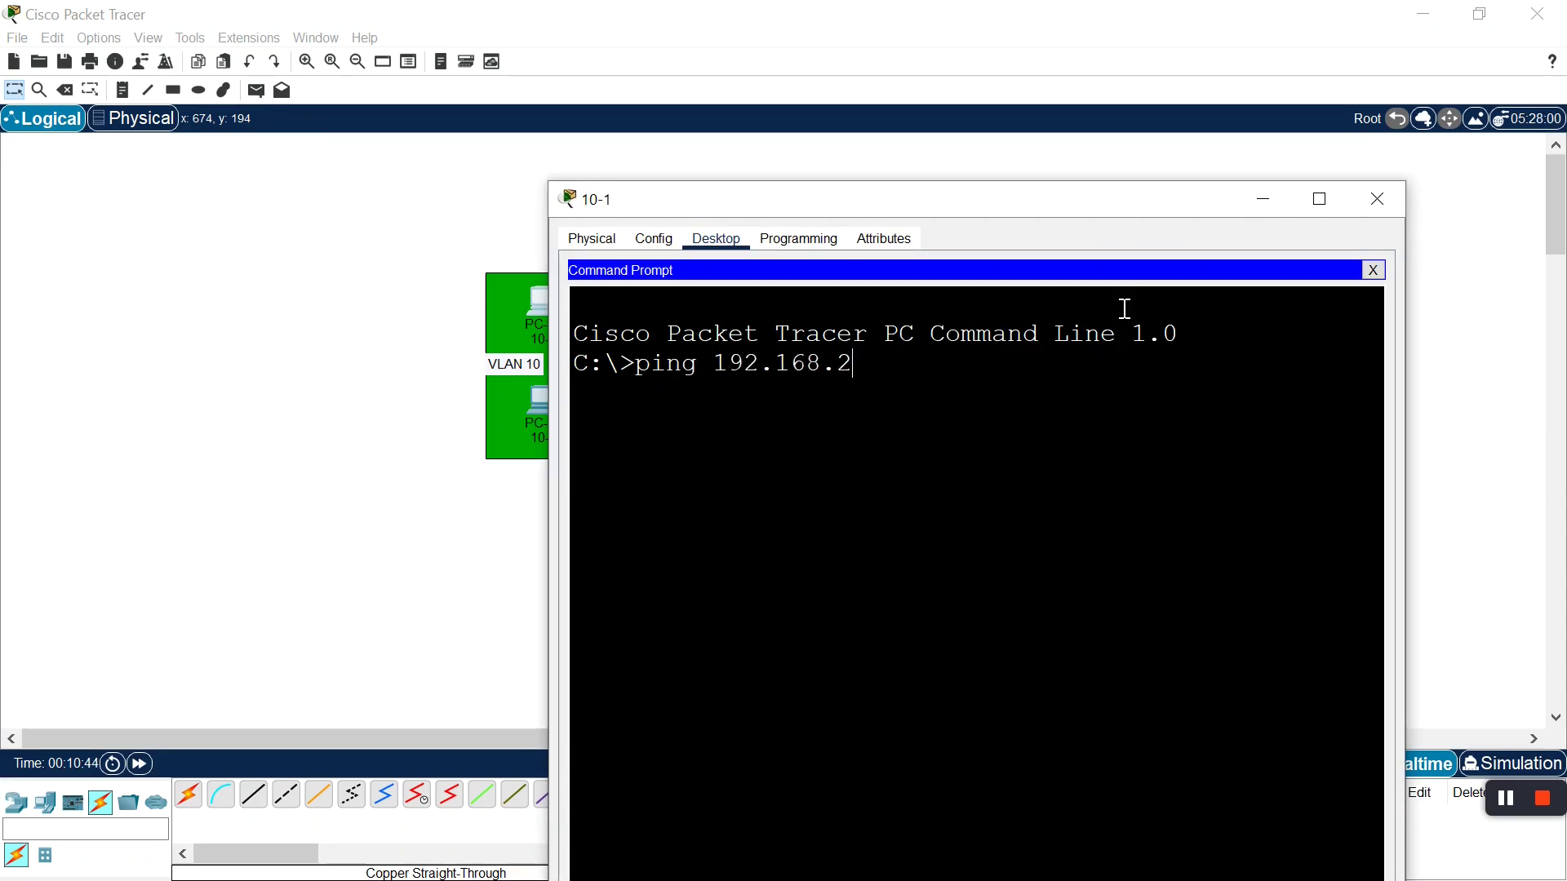
{"action": "key", "text": "Return"}
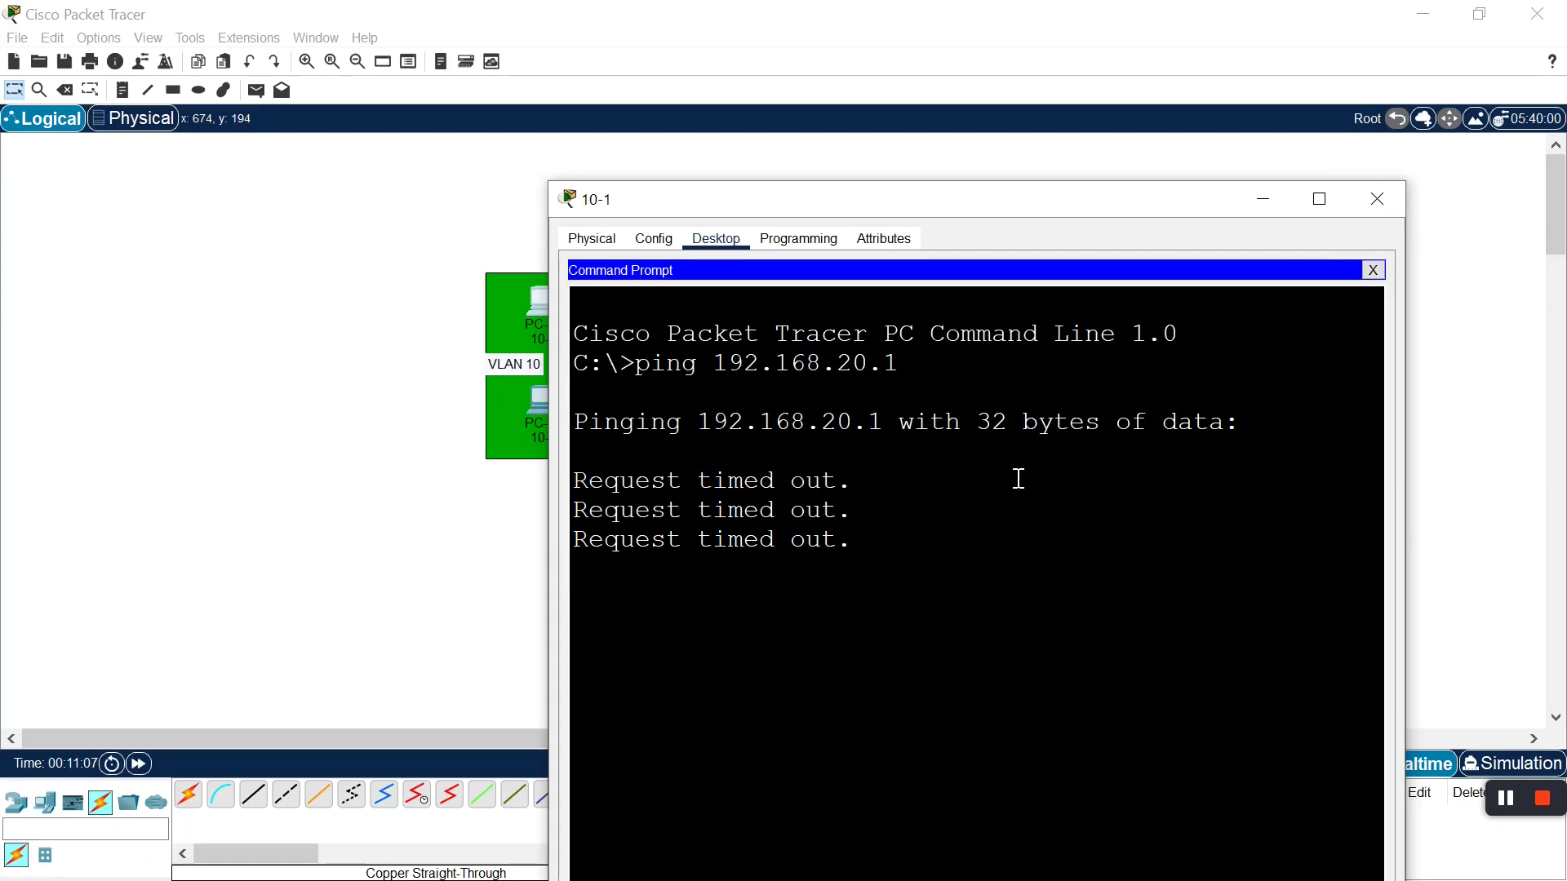
{"action": "key", "text": "ctrl+c"}
Repeat the ping to 192.168.20.1 from PC 10-1 and interrupt it
{"action": "key", "text": "Up"}
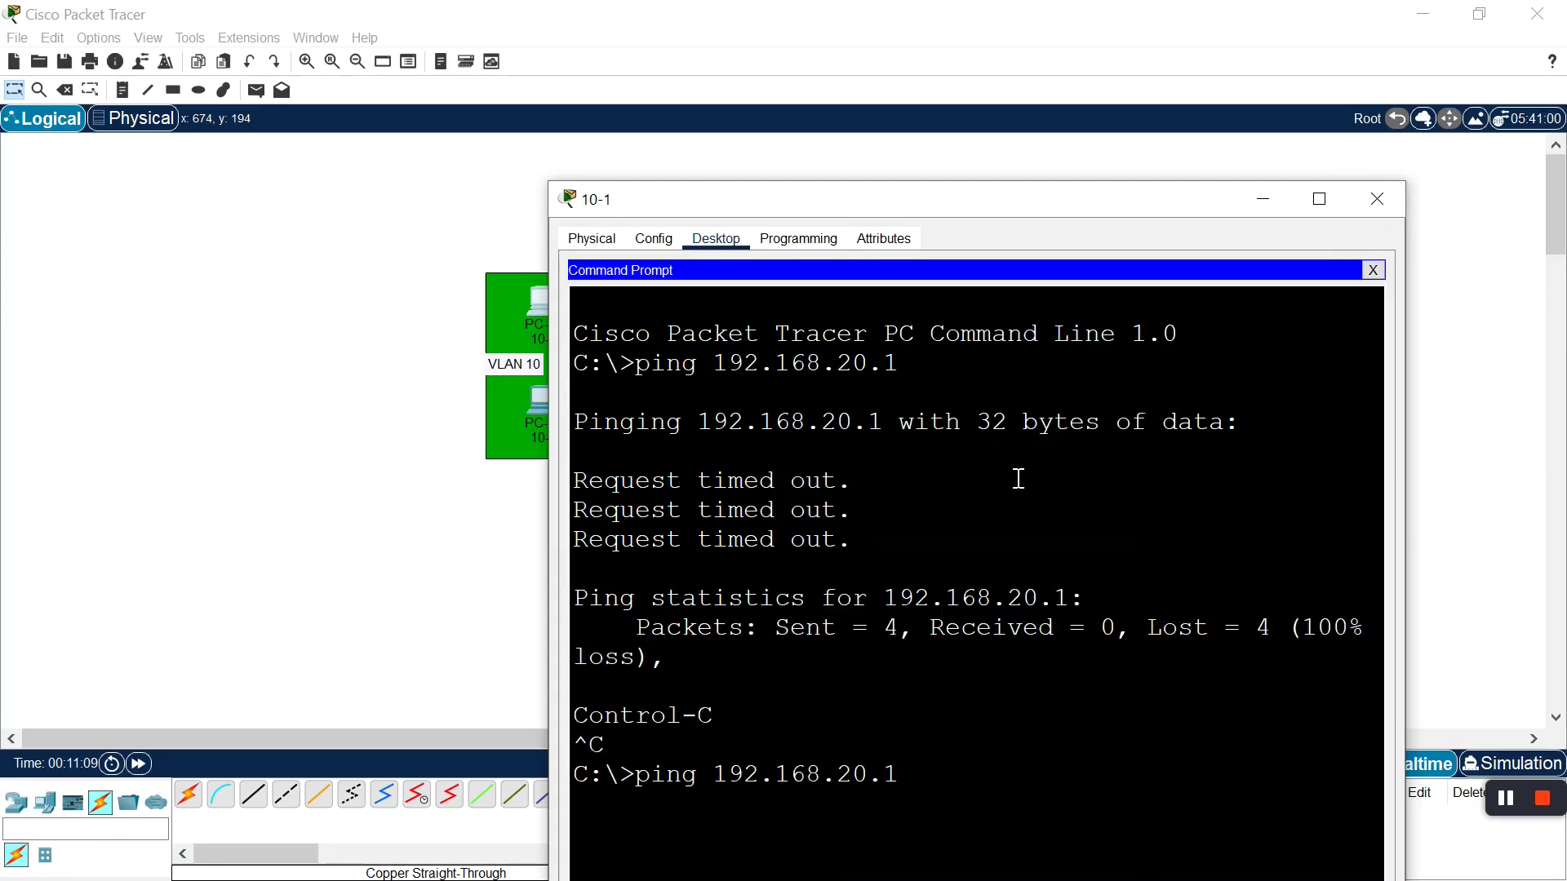
{"action": "key", "text": "BackSpace"}
{"action": "key", "text": "BackSpace"}
{"action": "key", "text": "BackSpace"}
{"action": "key", "text": "BackSpace"}
{"action": "type", "text": "20.1"}
{"action": "key", "text": "Return"}
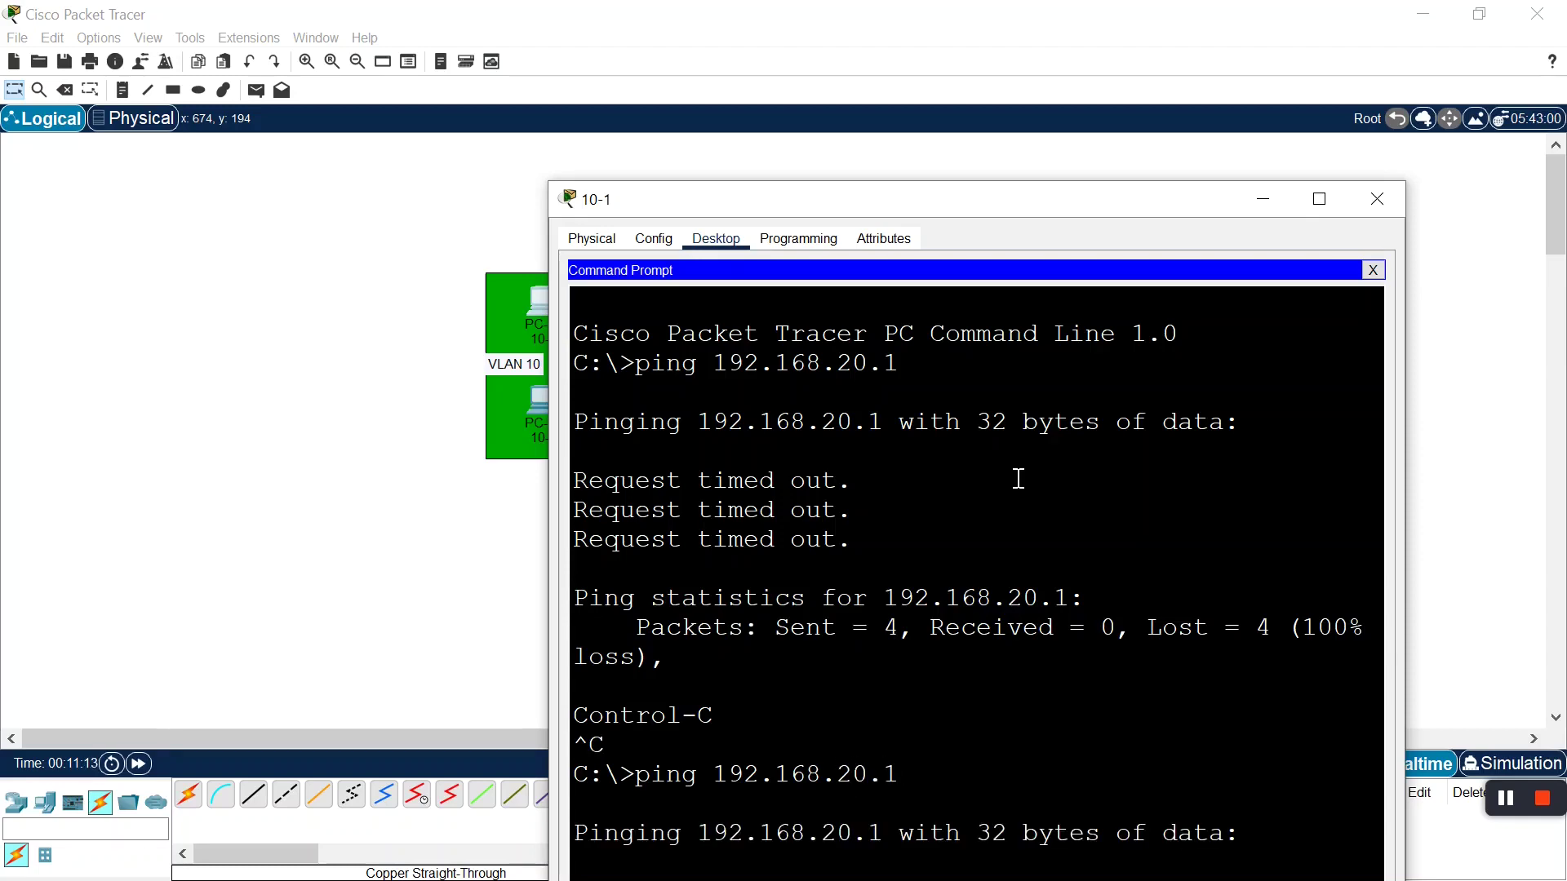
{"action": "key", "text": "ctrl+c"}
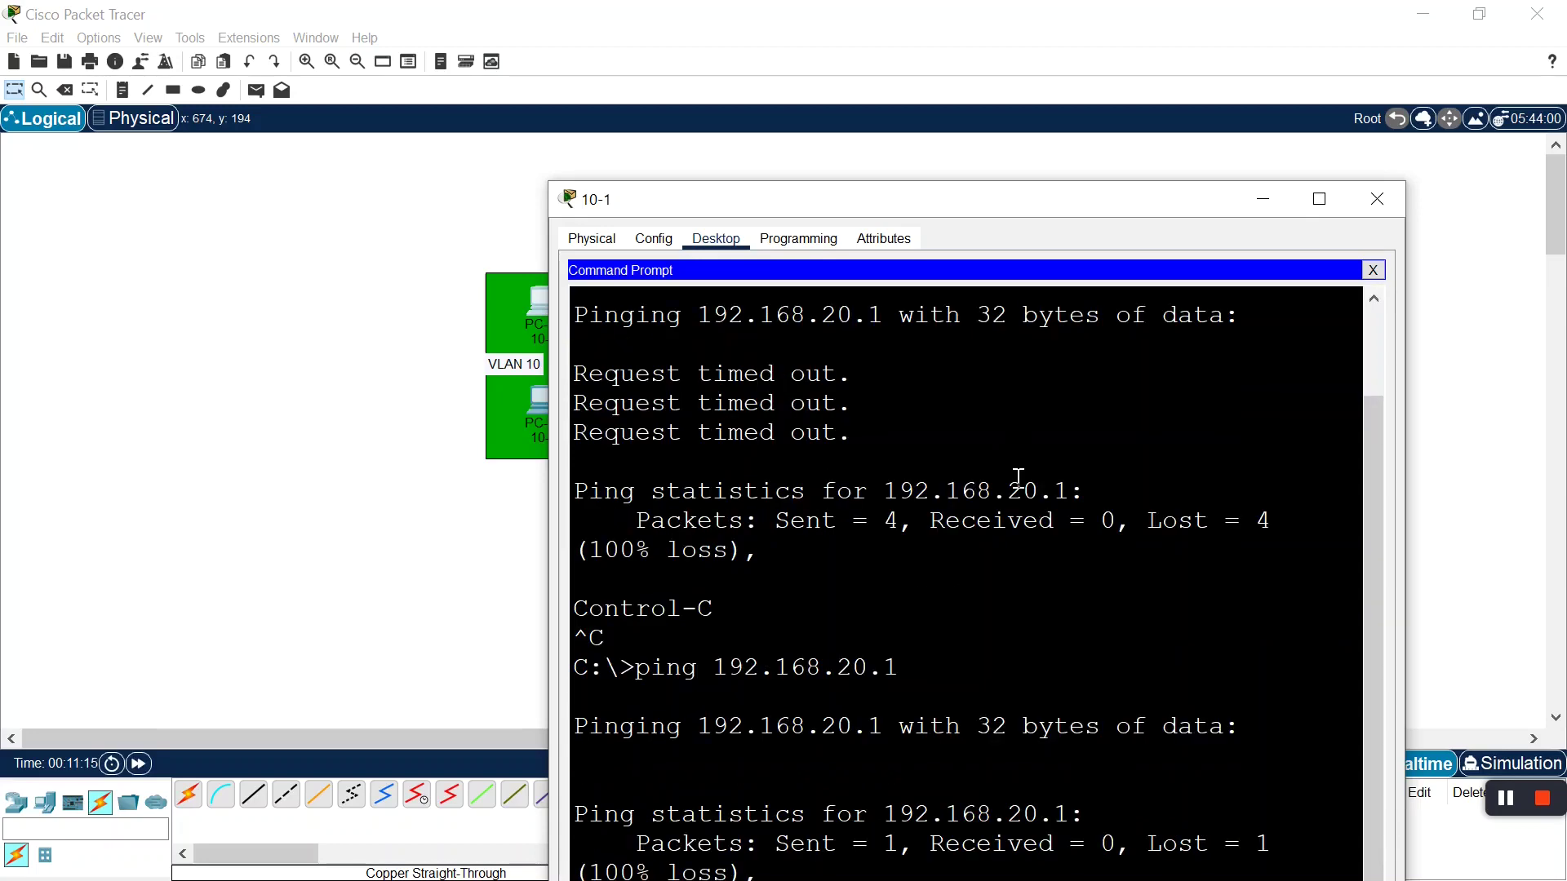
Move PC 10-1's window up so the whole Command Prompt shows, and ping the PC's own address 192.168.10.1
{"action": "left_click_drag", "start_coordinate": [947, 199], "coordinate": [968, 56]}
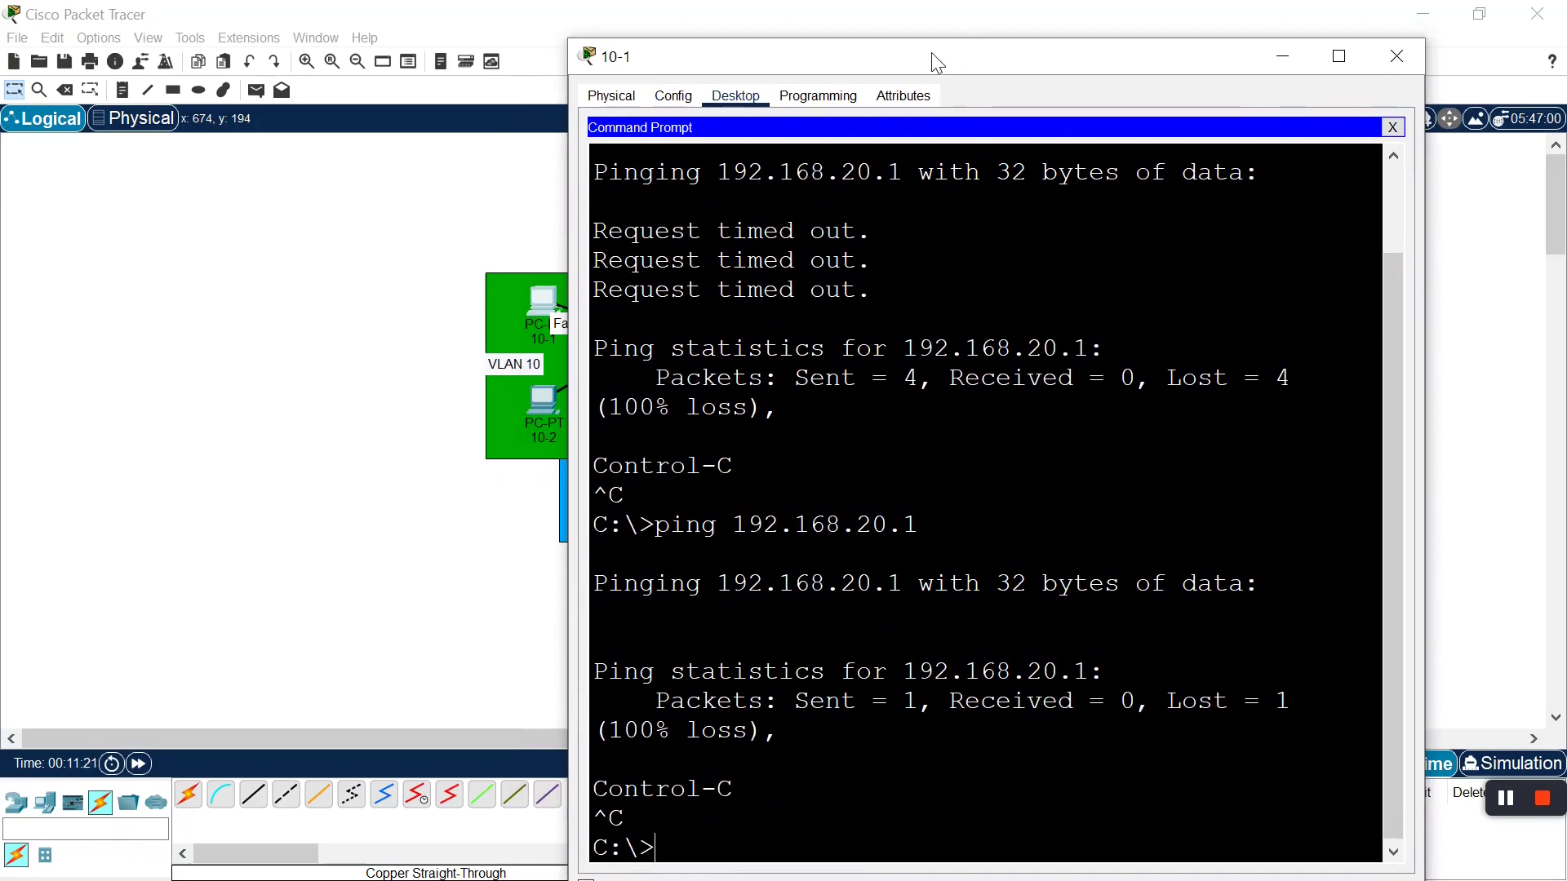
{"action": "left_click_drag", "start_coordinate": [937, 62], "coordinate": [966, 5]}
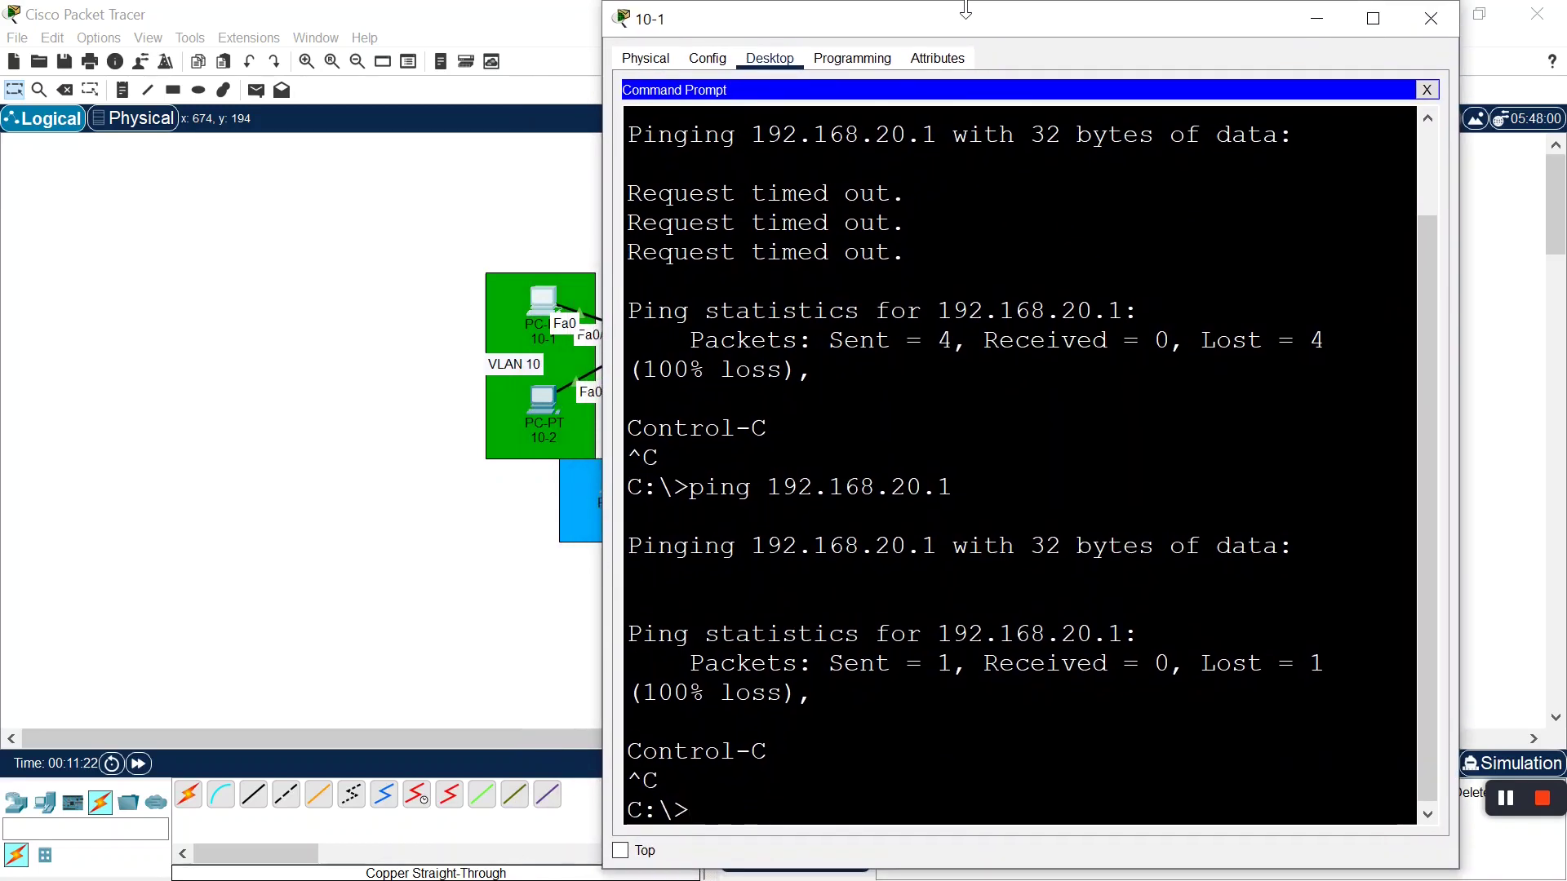
{"action": "key", "text": "Up"}
{"action": "key", "text": "BackSpace"}
{"action": "key", "text": "BackSpace"}
{"action": "key", "text": "BackSpace"}
{"action": "key", "text": "BackSpace"}
{"action": "type", "text": "10.1"}
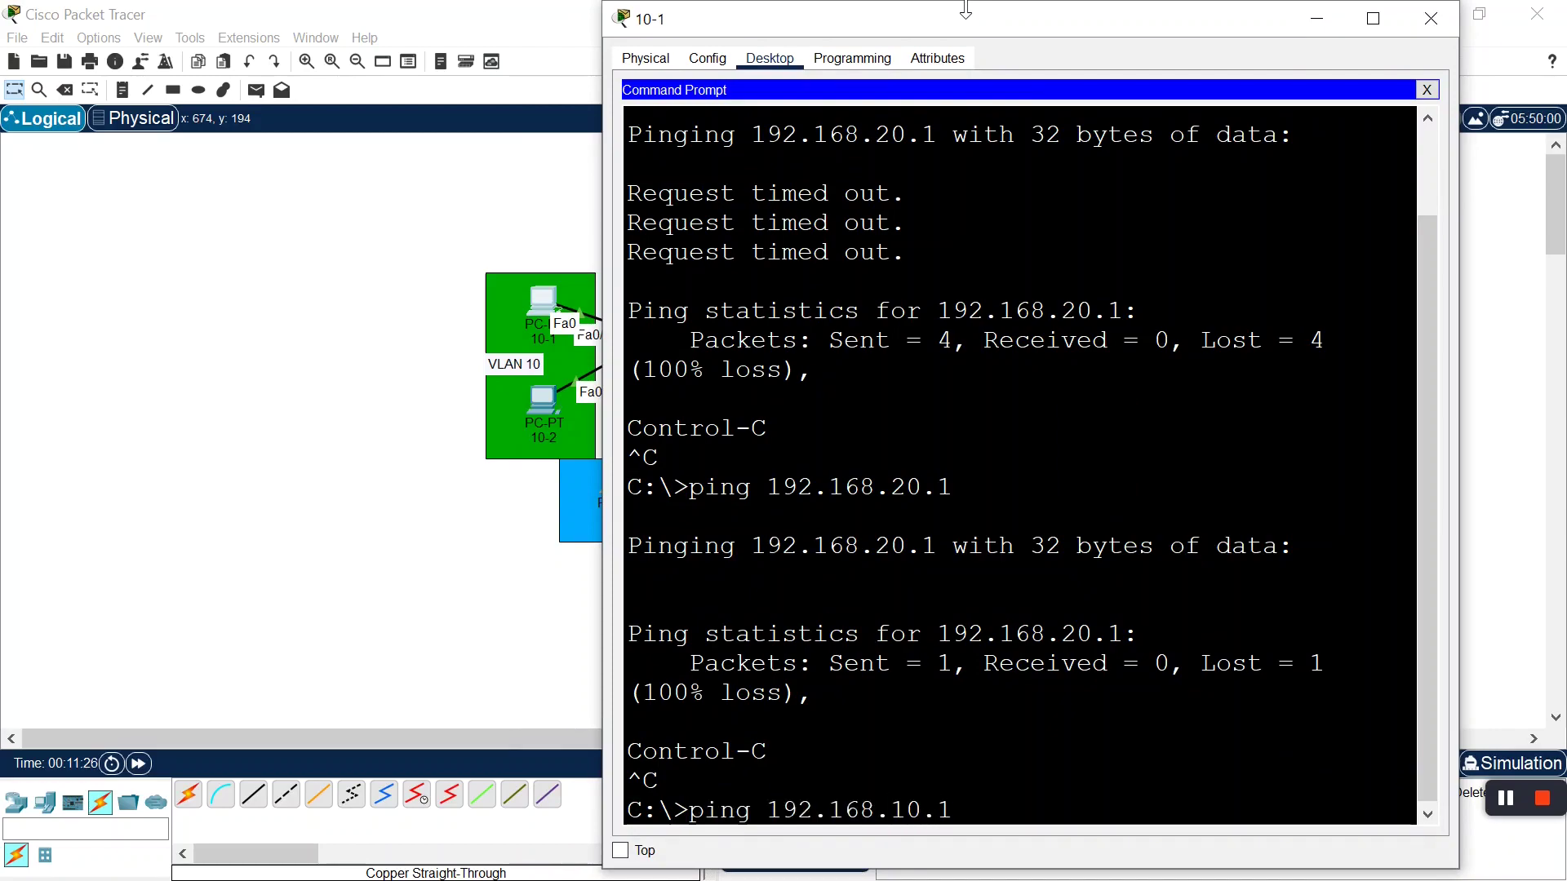
{"action": "key", "text": "Return"}
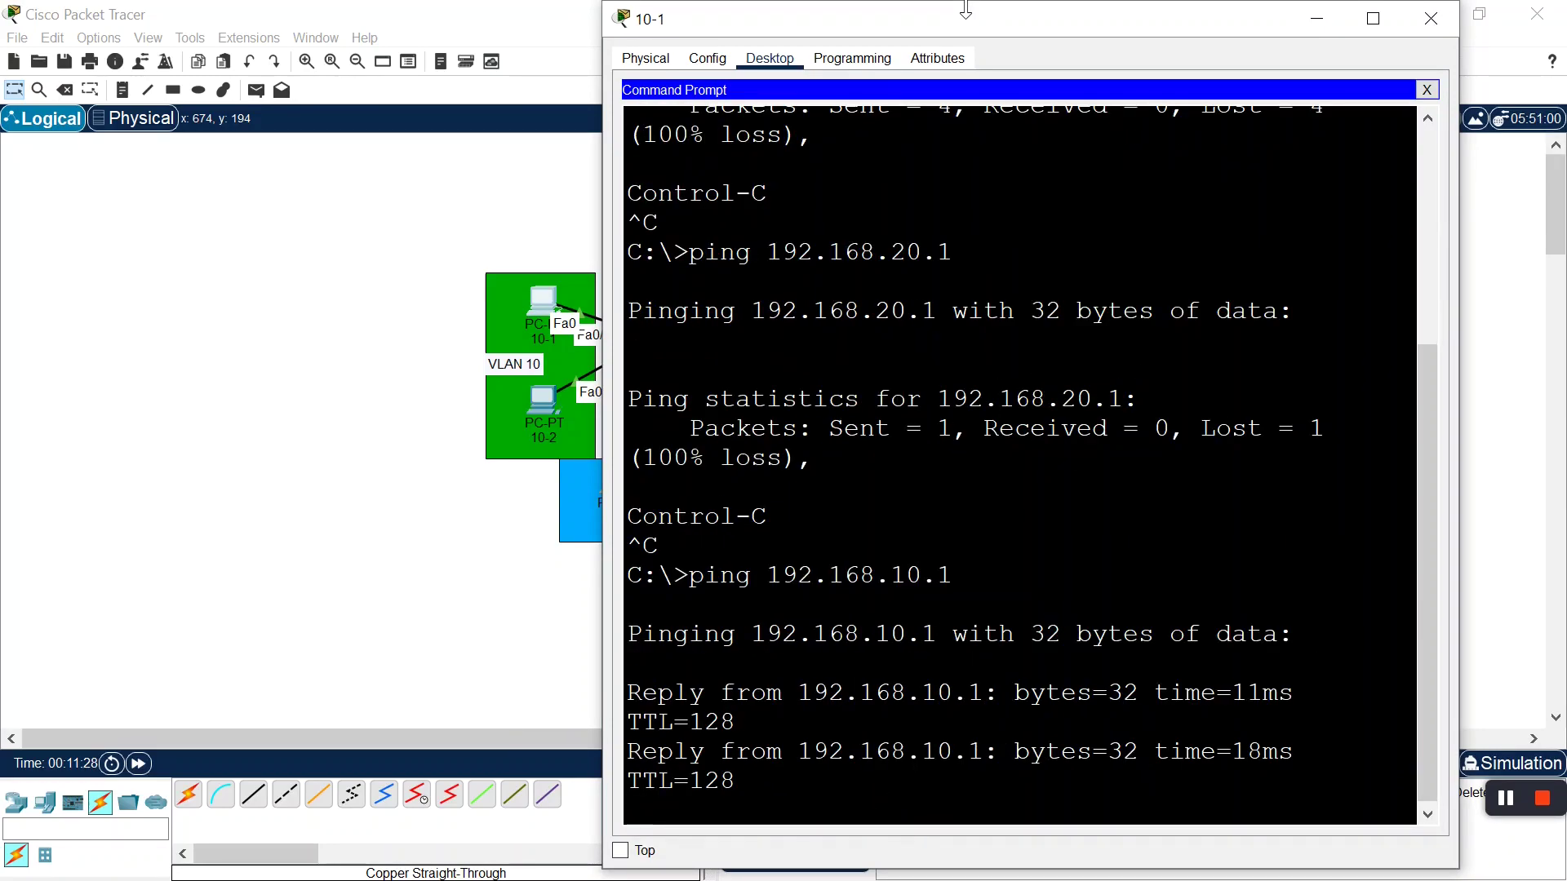
Ping 192.168.10.2 from PC 10-1 to test connectivity within the VLAN 10 group, and close the PC's window
{"action": "key", "text": "Up"}
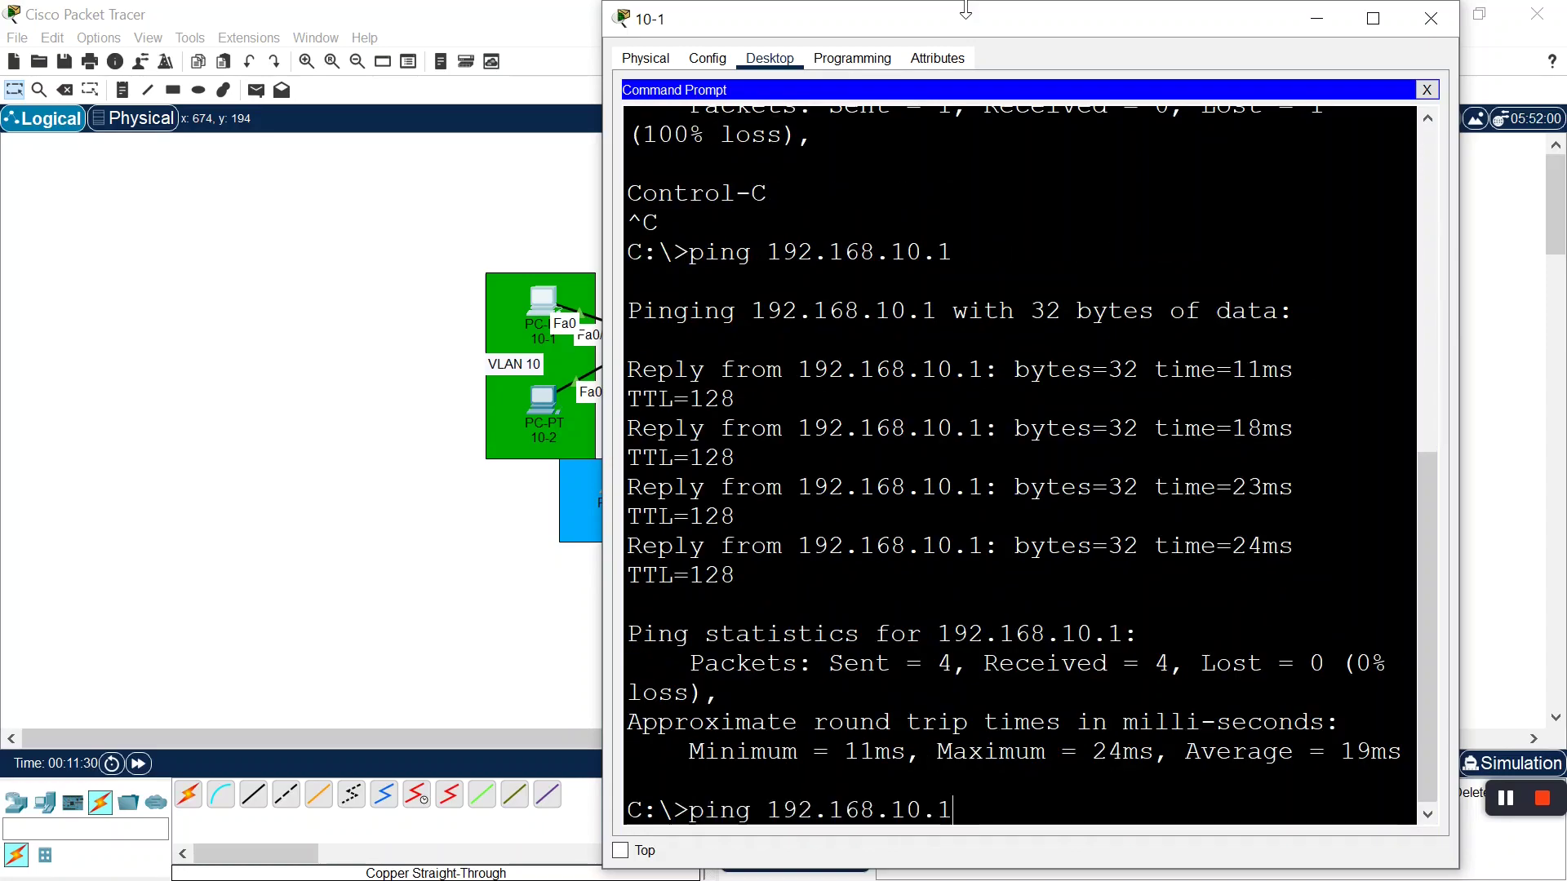
{"action": "key", "text": "BackSpace"}
{"action": "type", "text": "2"}
{"action": "key", "text": "Return"}
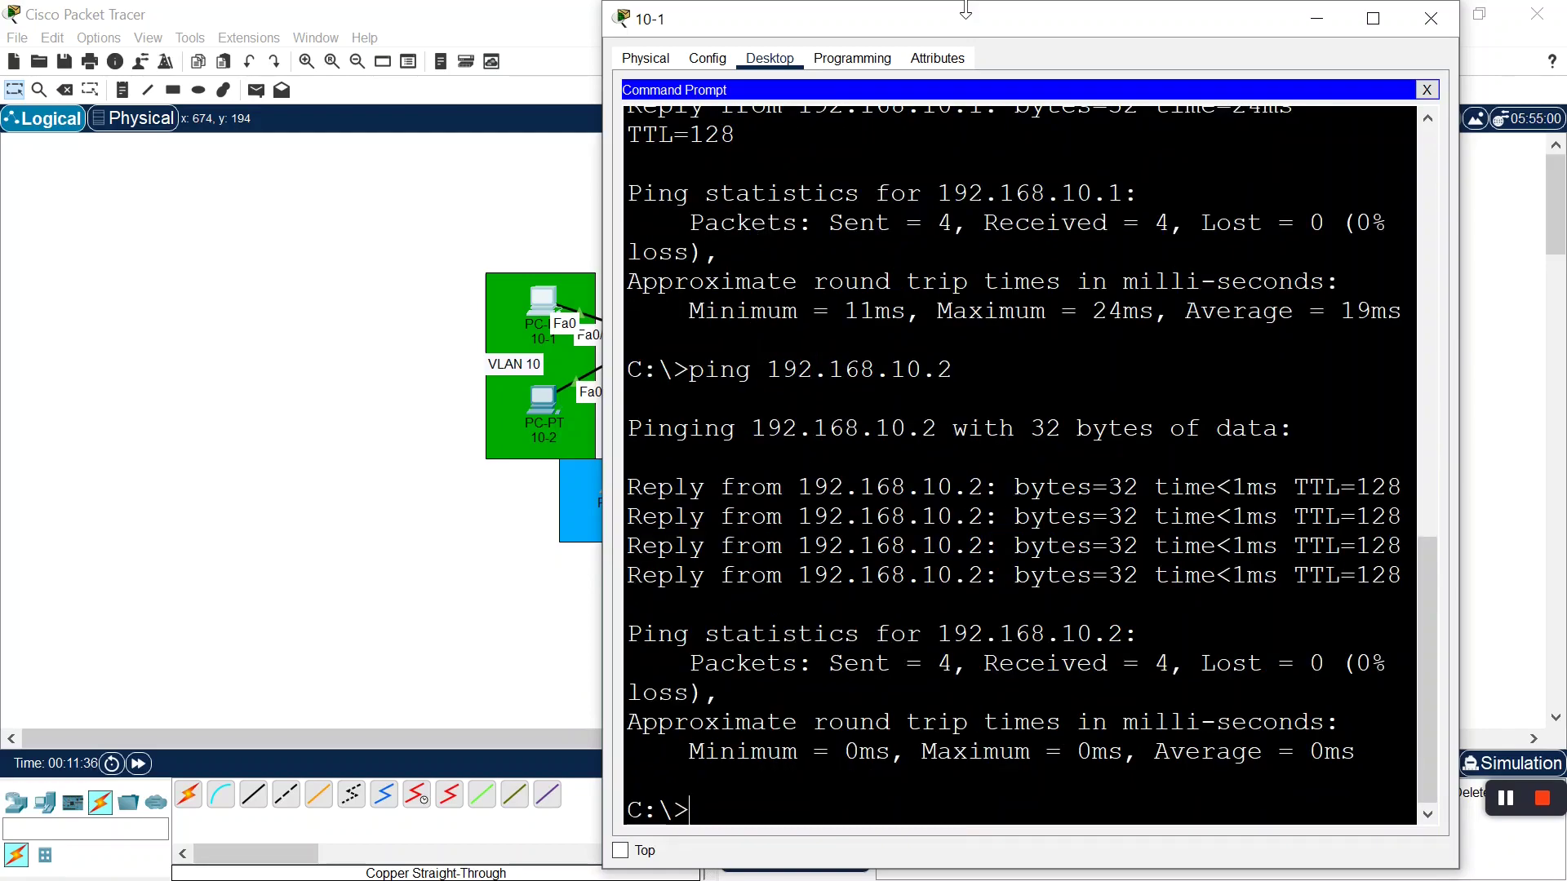
{"action": "left_click", "coordinate": [1430, 18]}
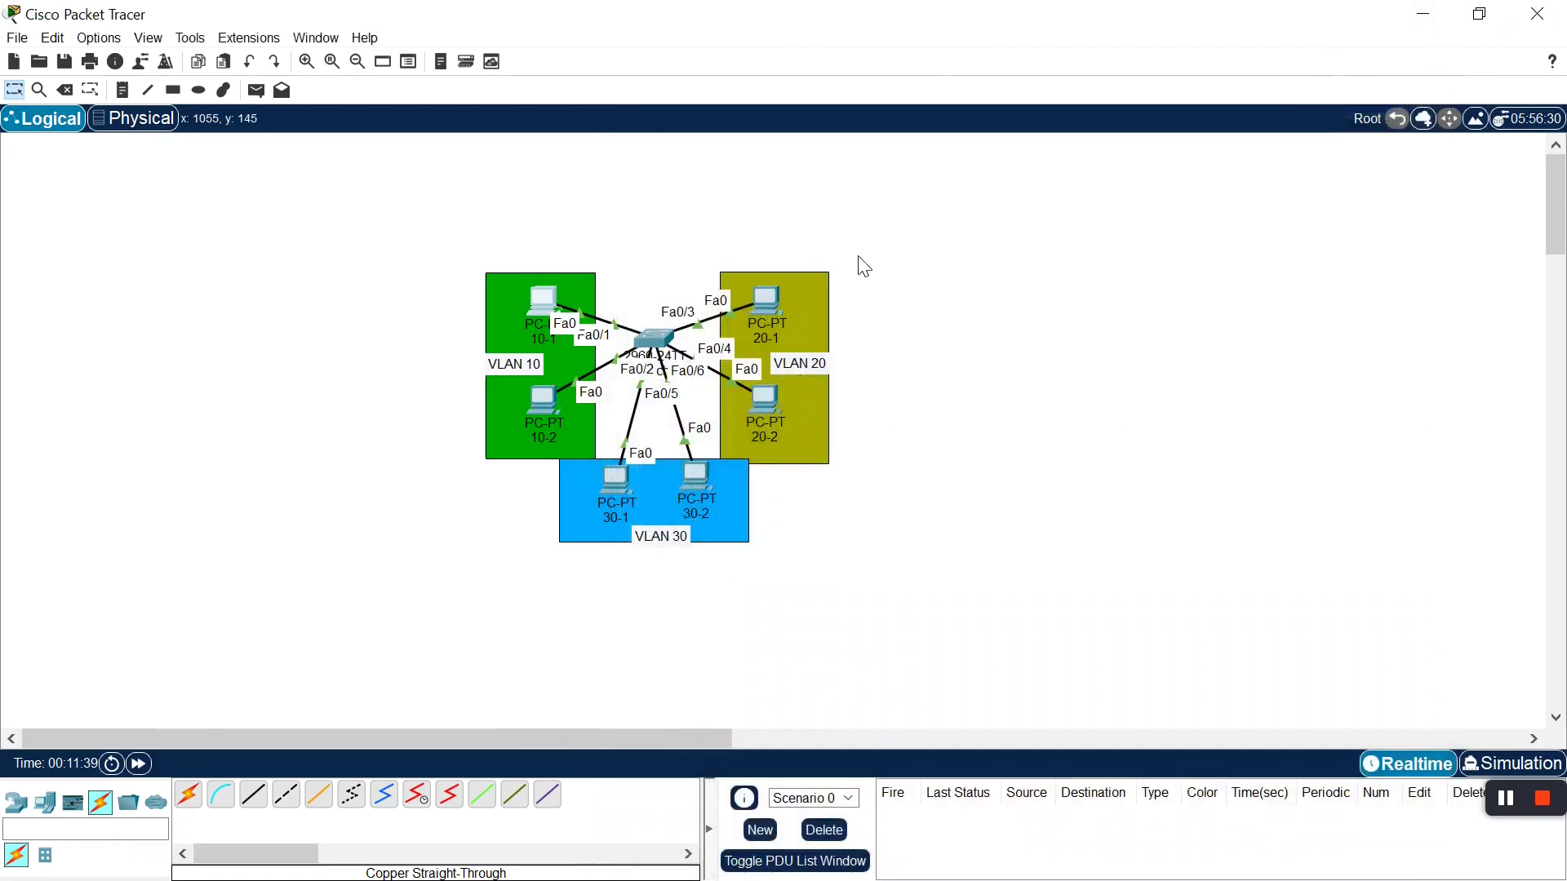
Ping 192.168.20.2 from PC 20-1's Command Prompt to test the VLAN 20 group, and close the PC's window
{"action": "left_click", "coordinate": [762, 302]}
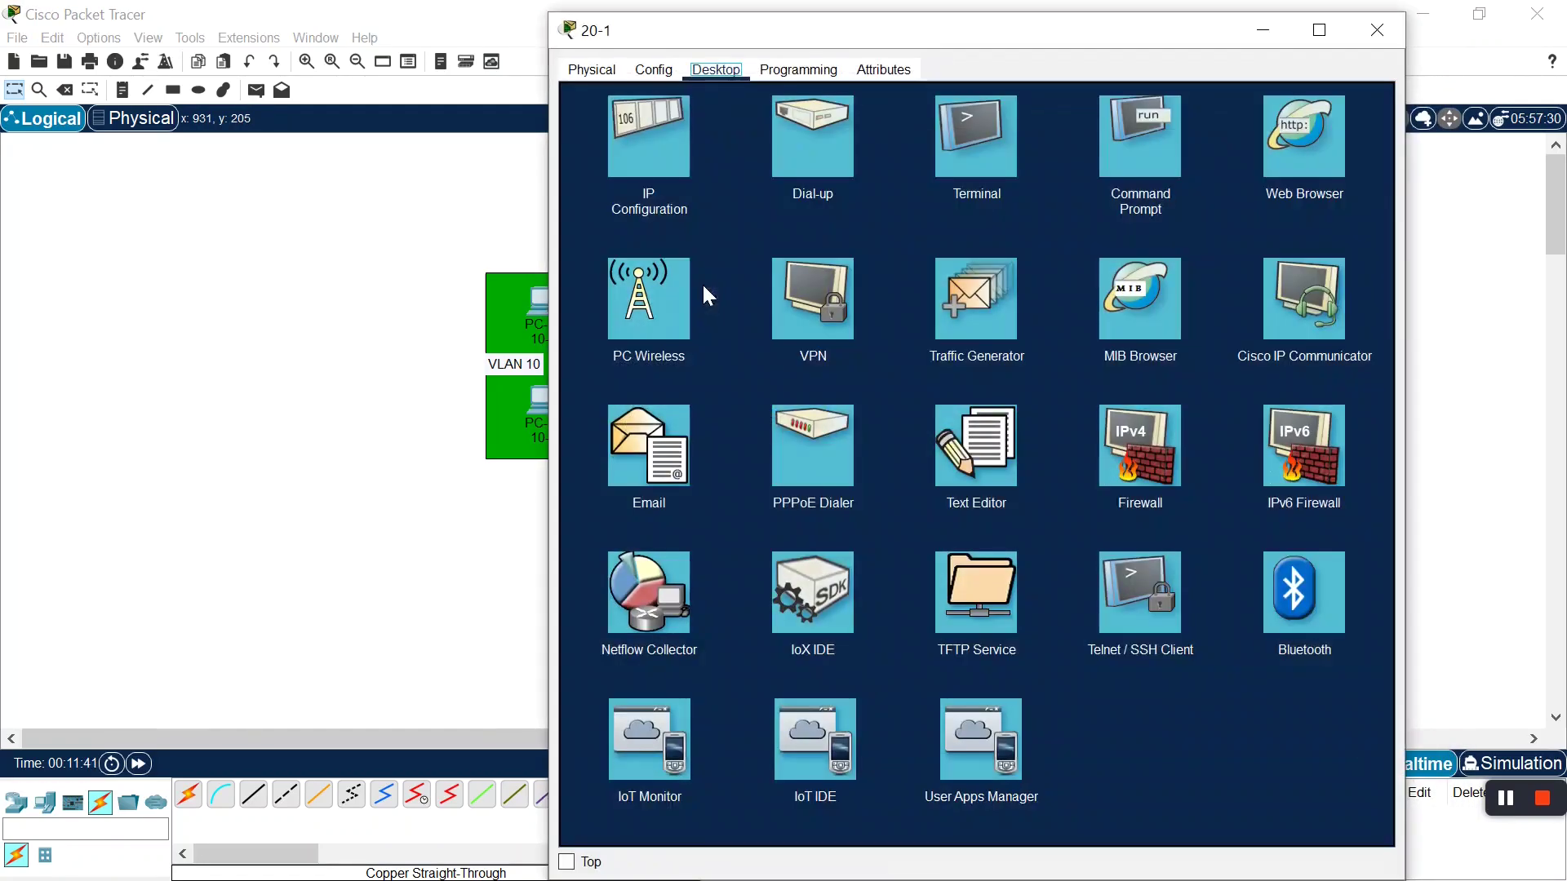
{"action": "left_click", "coordinate": [1141, 162]}
{"action": "type", "text": "ping 192."}
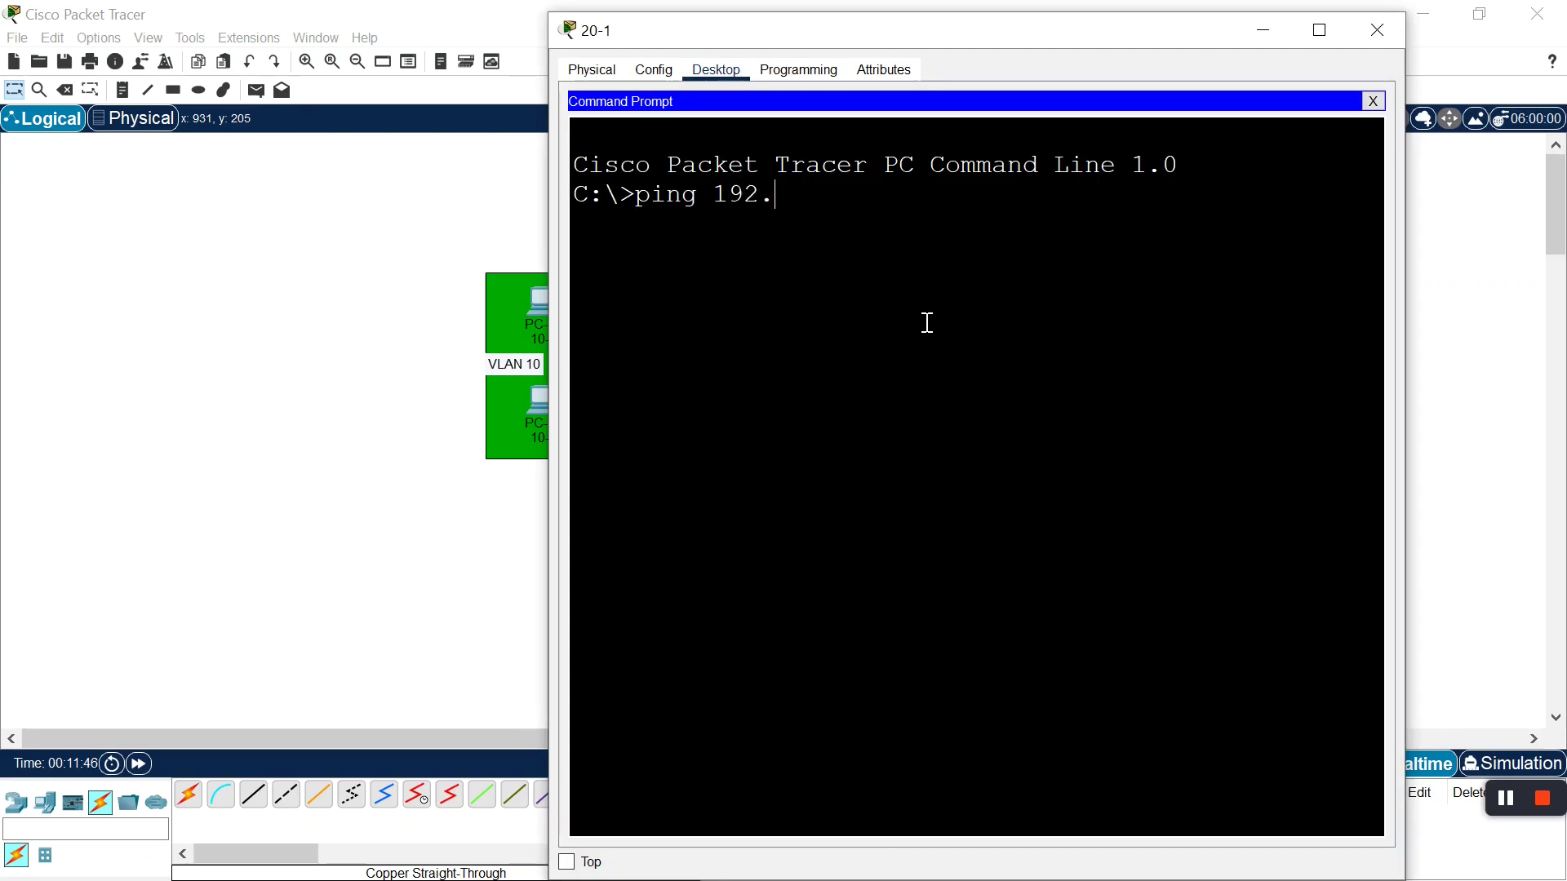
{"action": "type", "text": "168.20.2"}
{"action": "key", "text": "Return"}
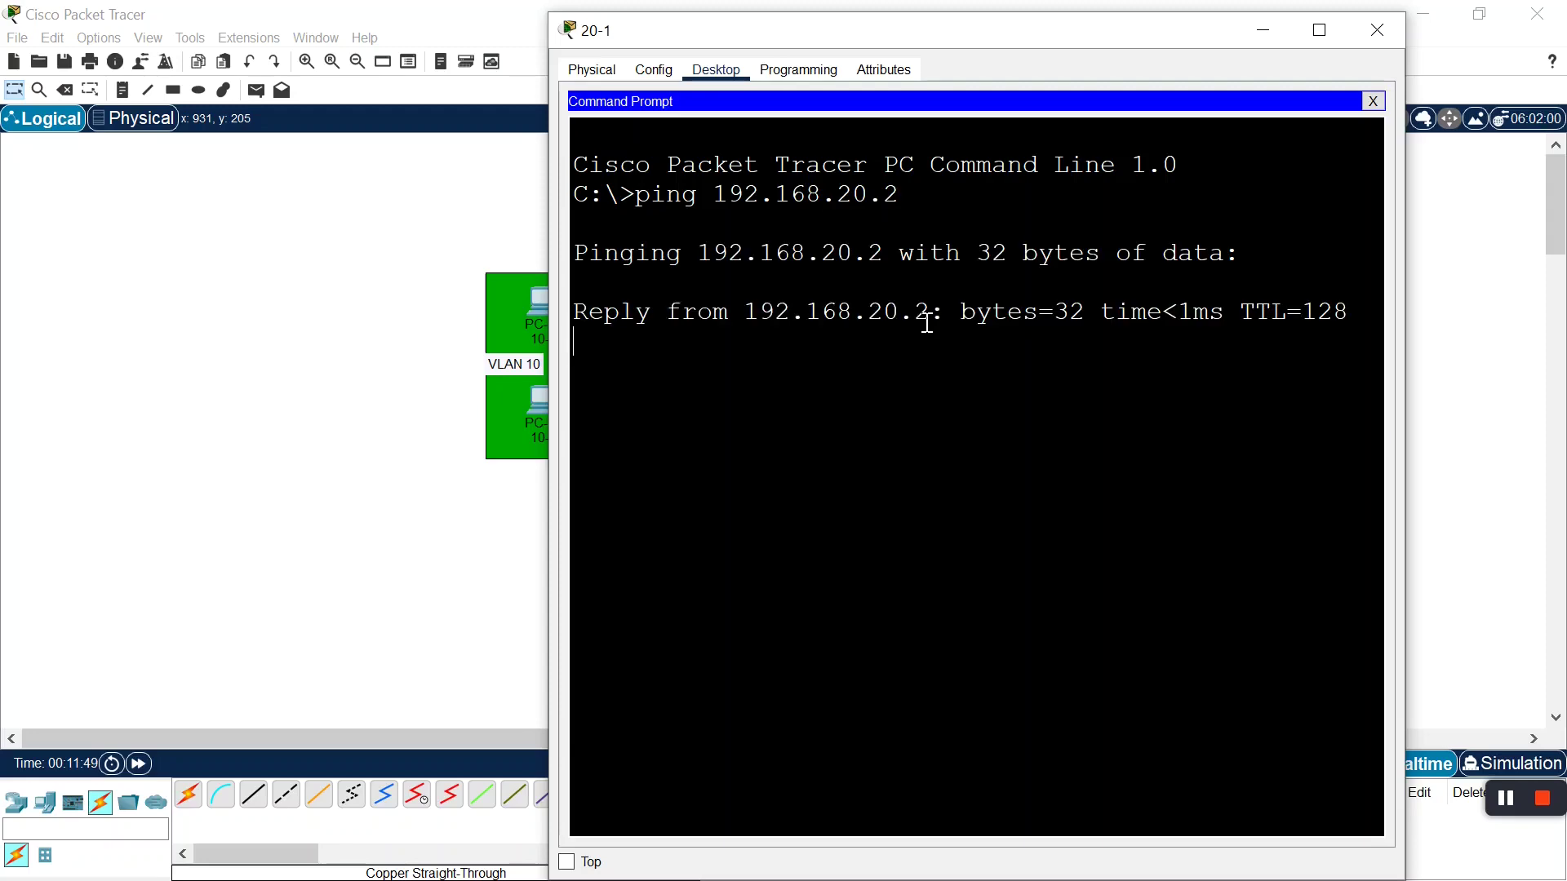
{"action": "left_click", "coordinate": [1388, 31]}
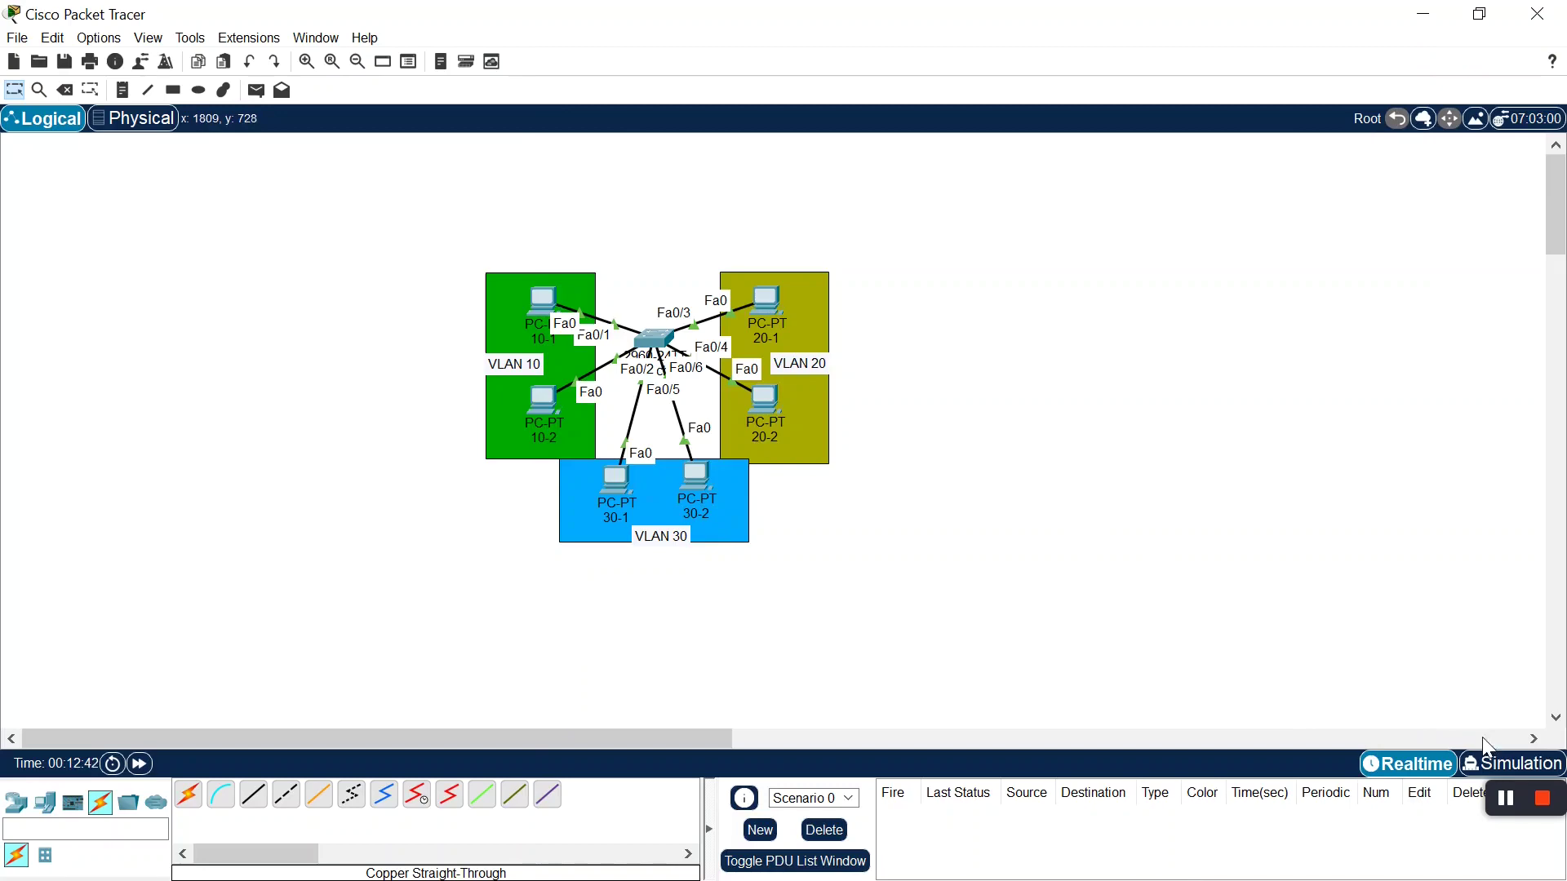
Switch the network to Simulation mode and ping 192.168.30.2 from PC 30-1's Command Prompt
{"action": "left_click", "coordinate": [1512, 764]}
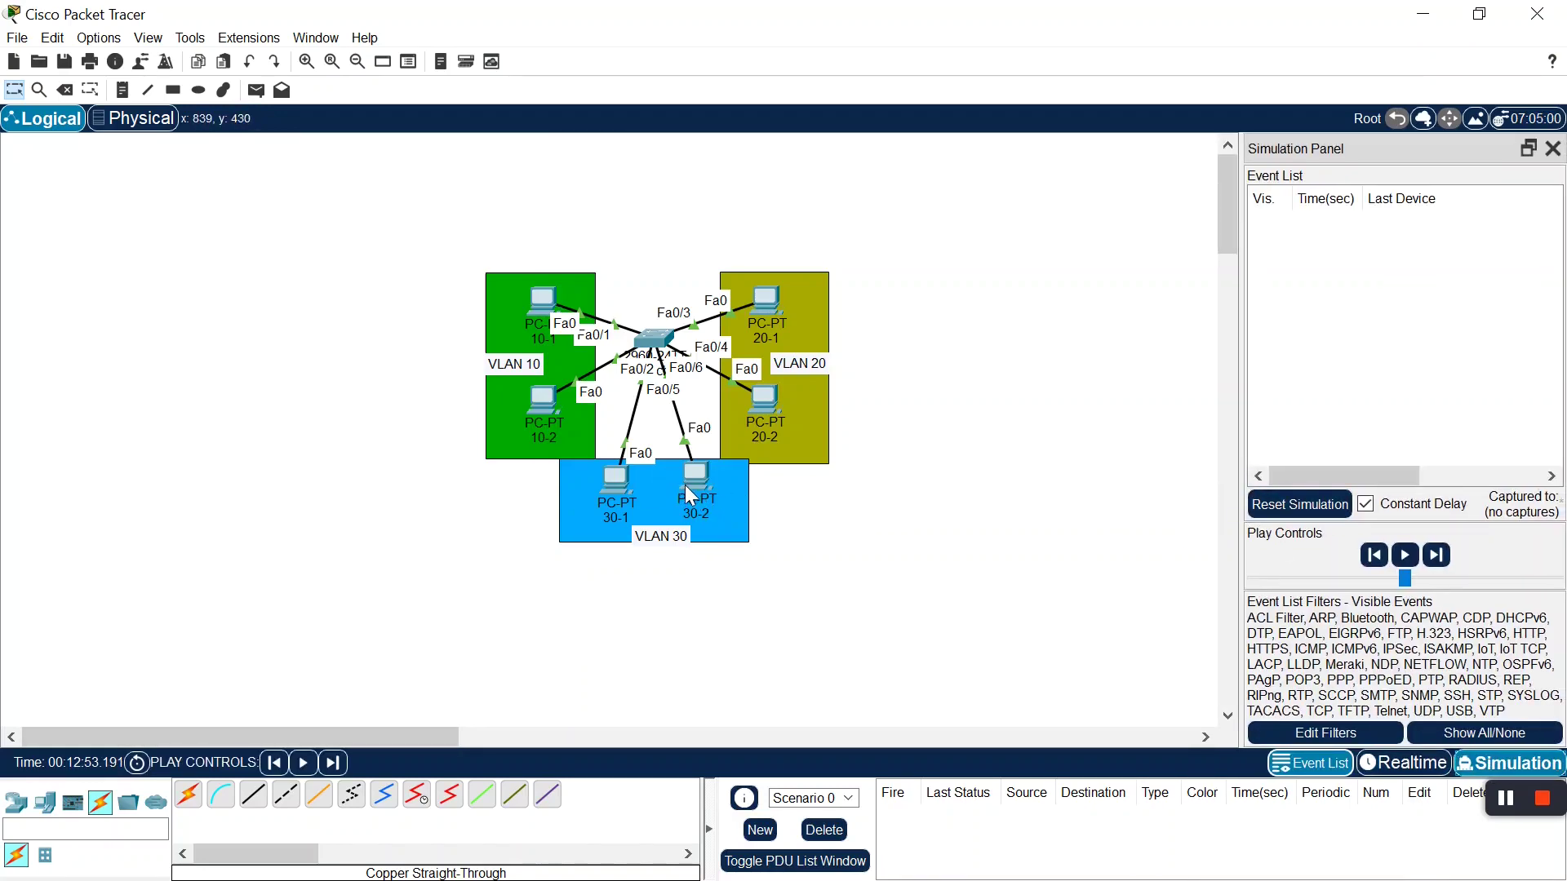
{"action": "left_click", "coordinate": [612, 482]}
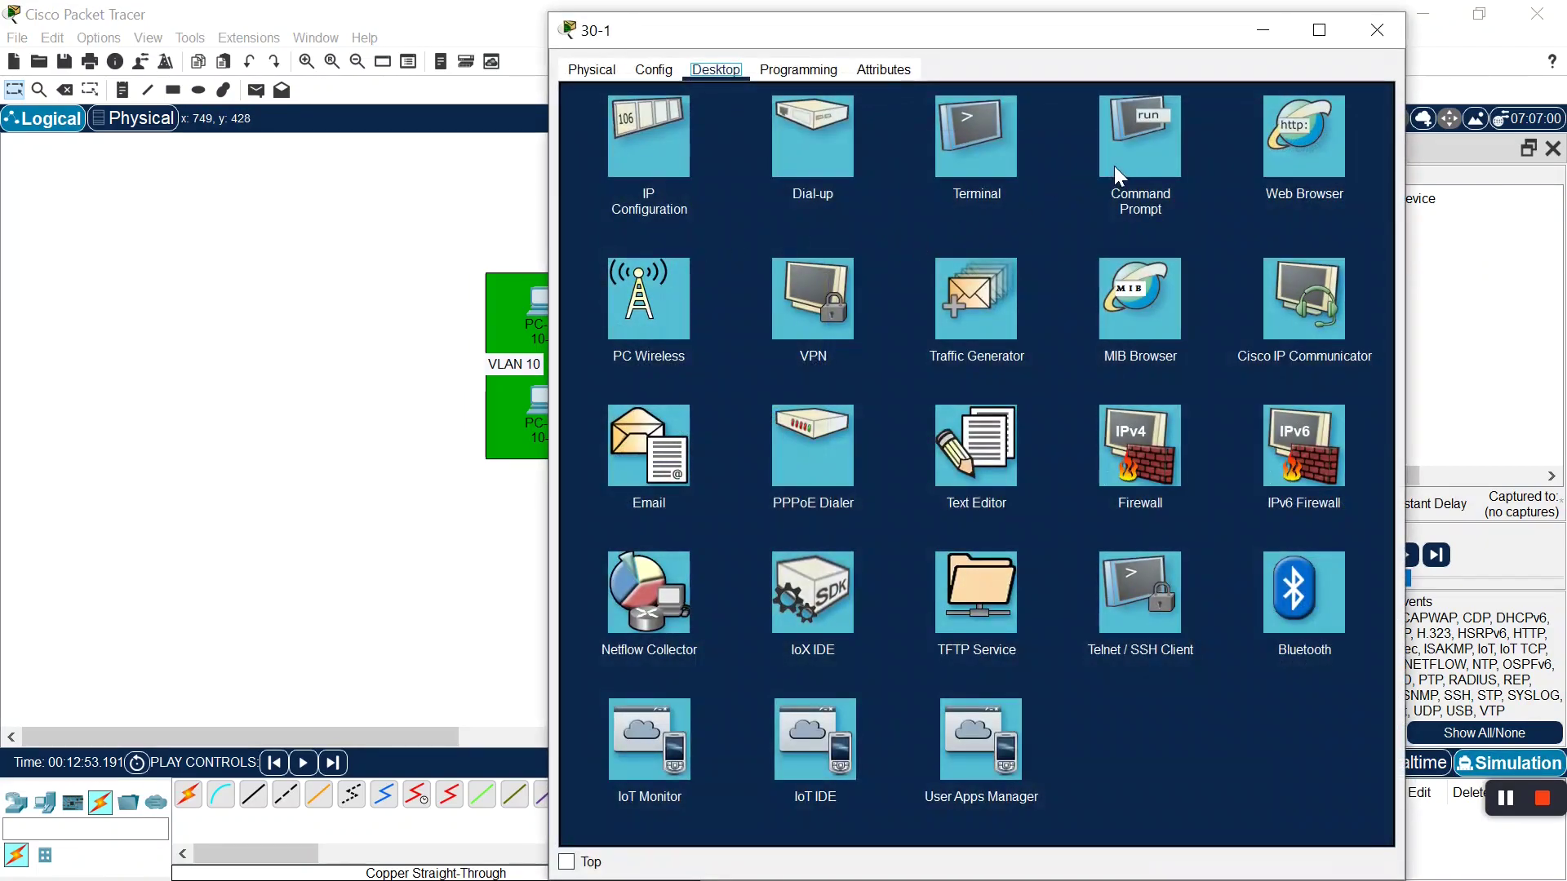
{"action": "left_click", "coordinate": [1115, 166]}
{"action": "type", "text": "ping 192.168.30.2"}
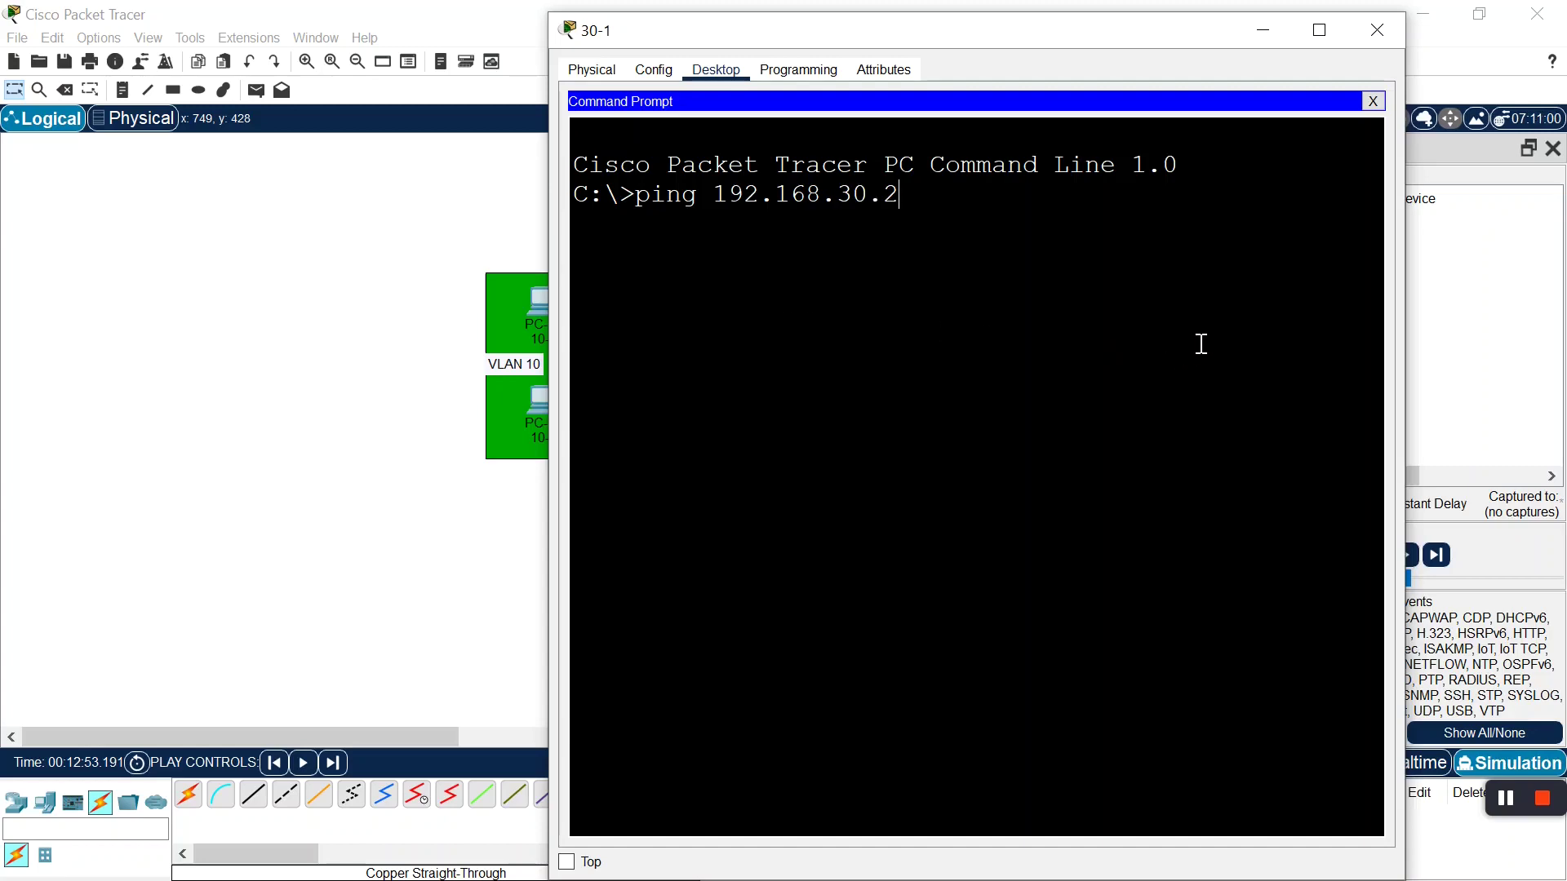
{"action": "key", "text": "Return"}
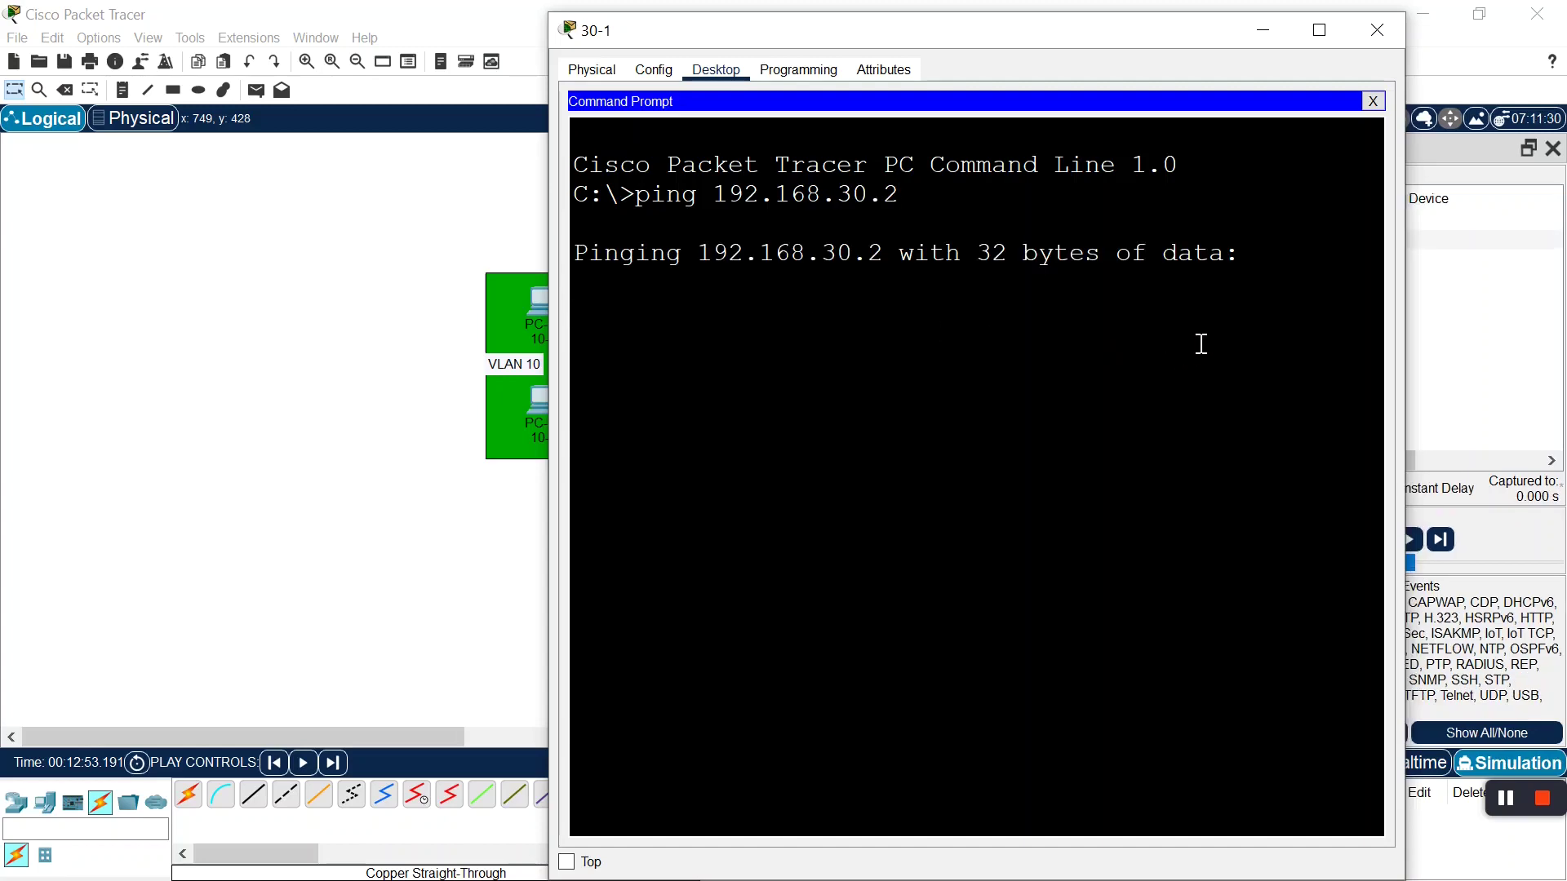
Minimize PC 30-1's window and advance the simulation one event at a time, following the ping traffic through the switch to PC 30-2 and back
{"action": "left_click", "coordinate": [1243, 29]}
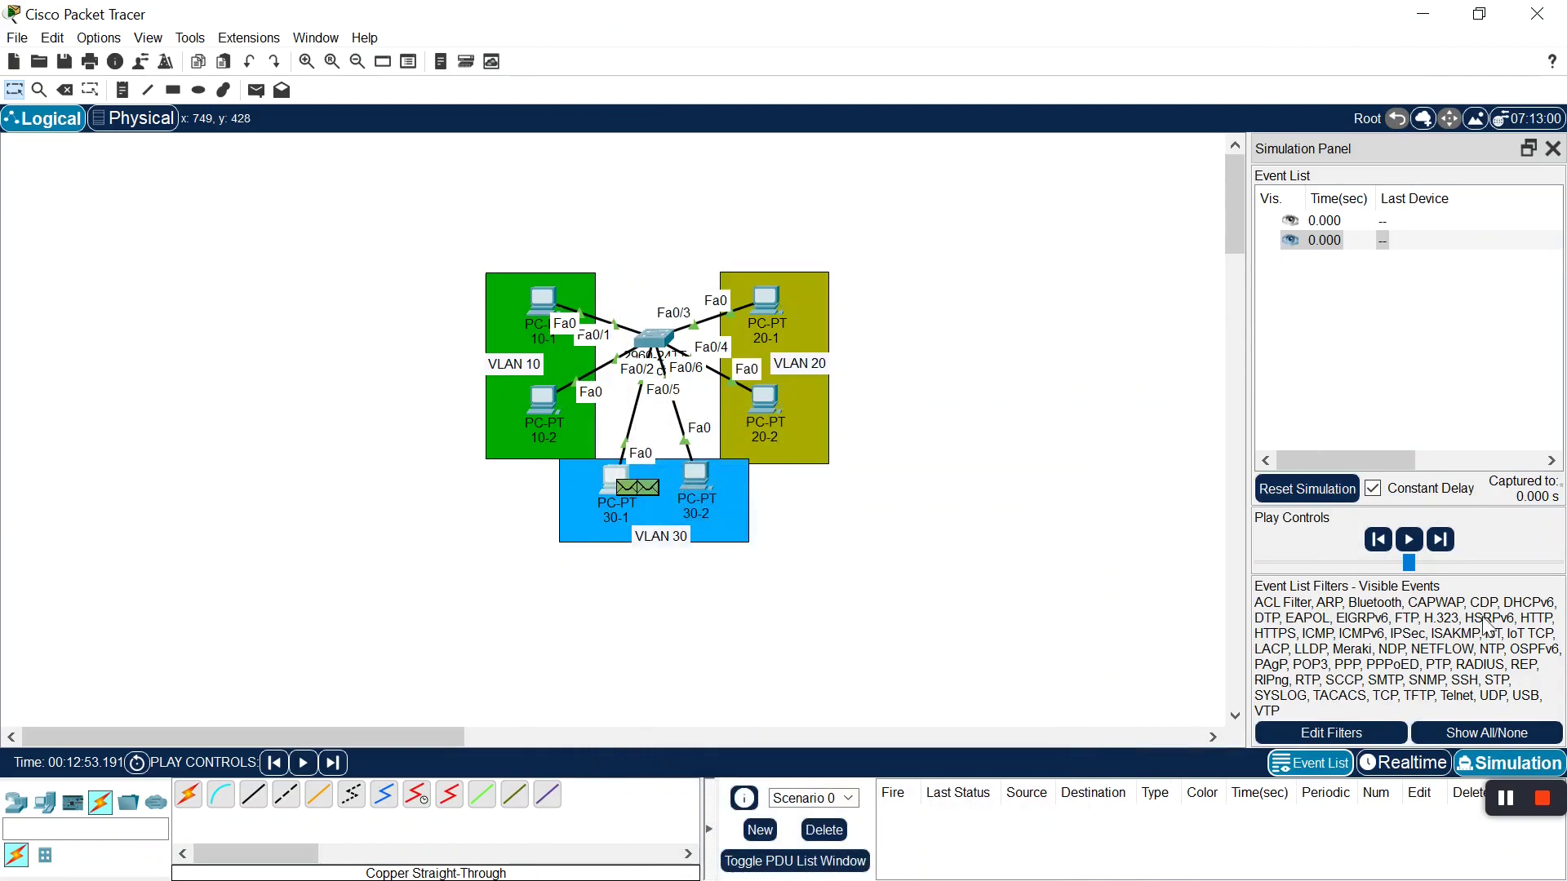
{"action": "left_click", "coordinate": [1441, 543]}
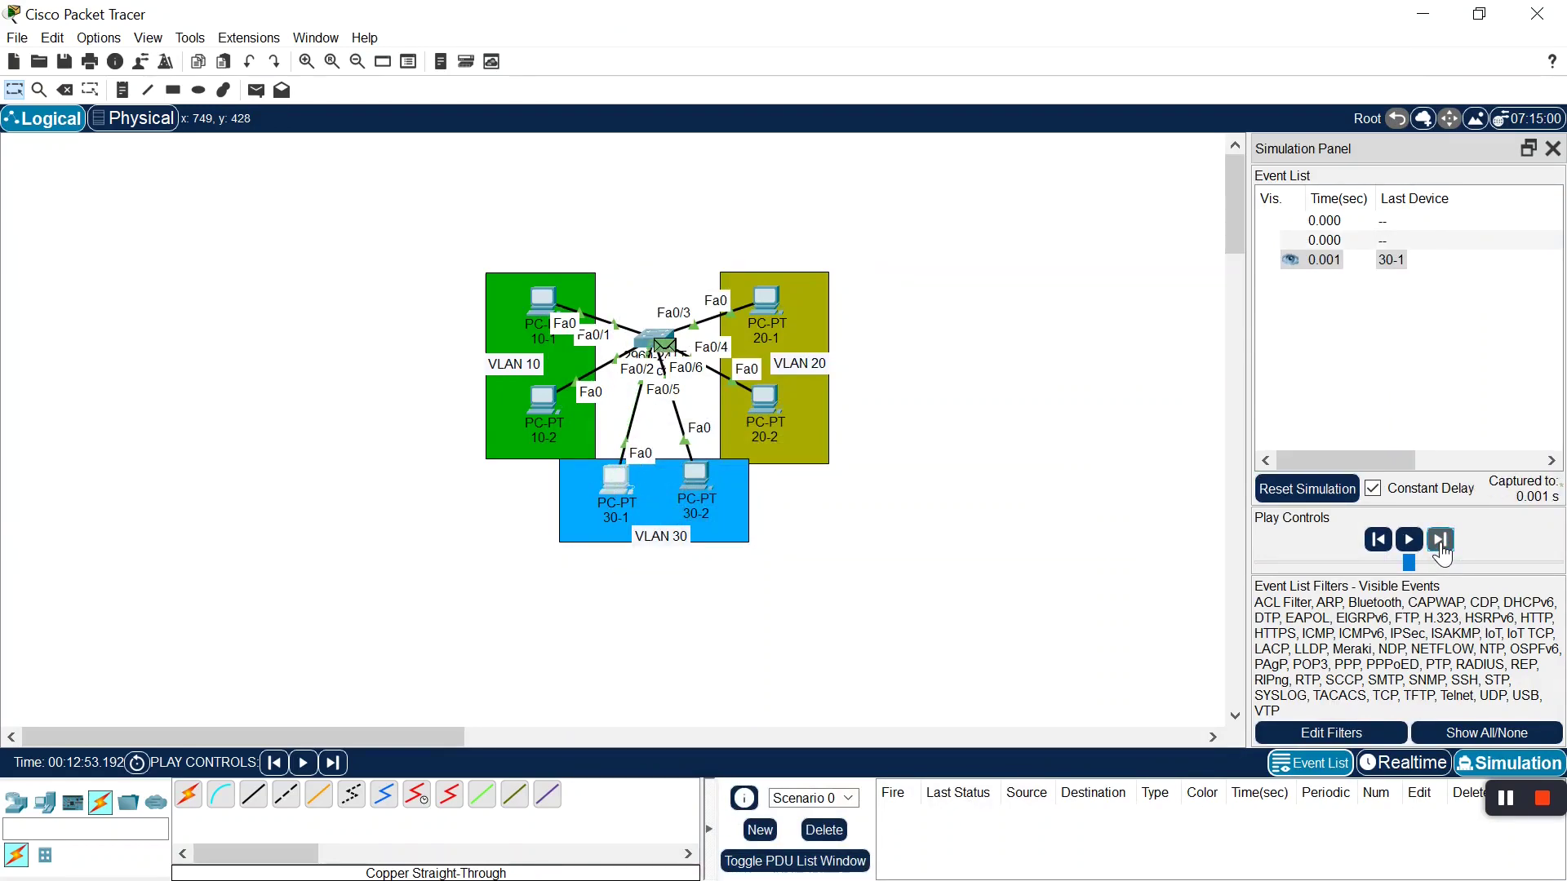
{"action": "left_click", "coordinate": [1441, 541]}
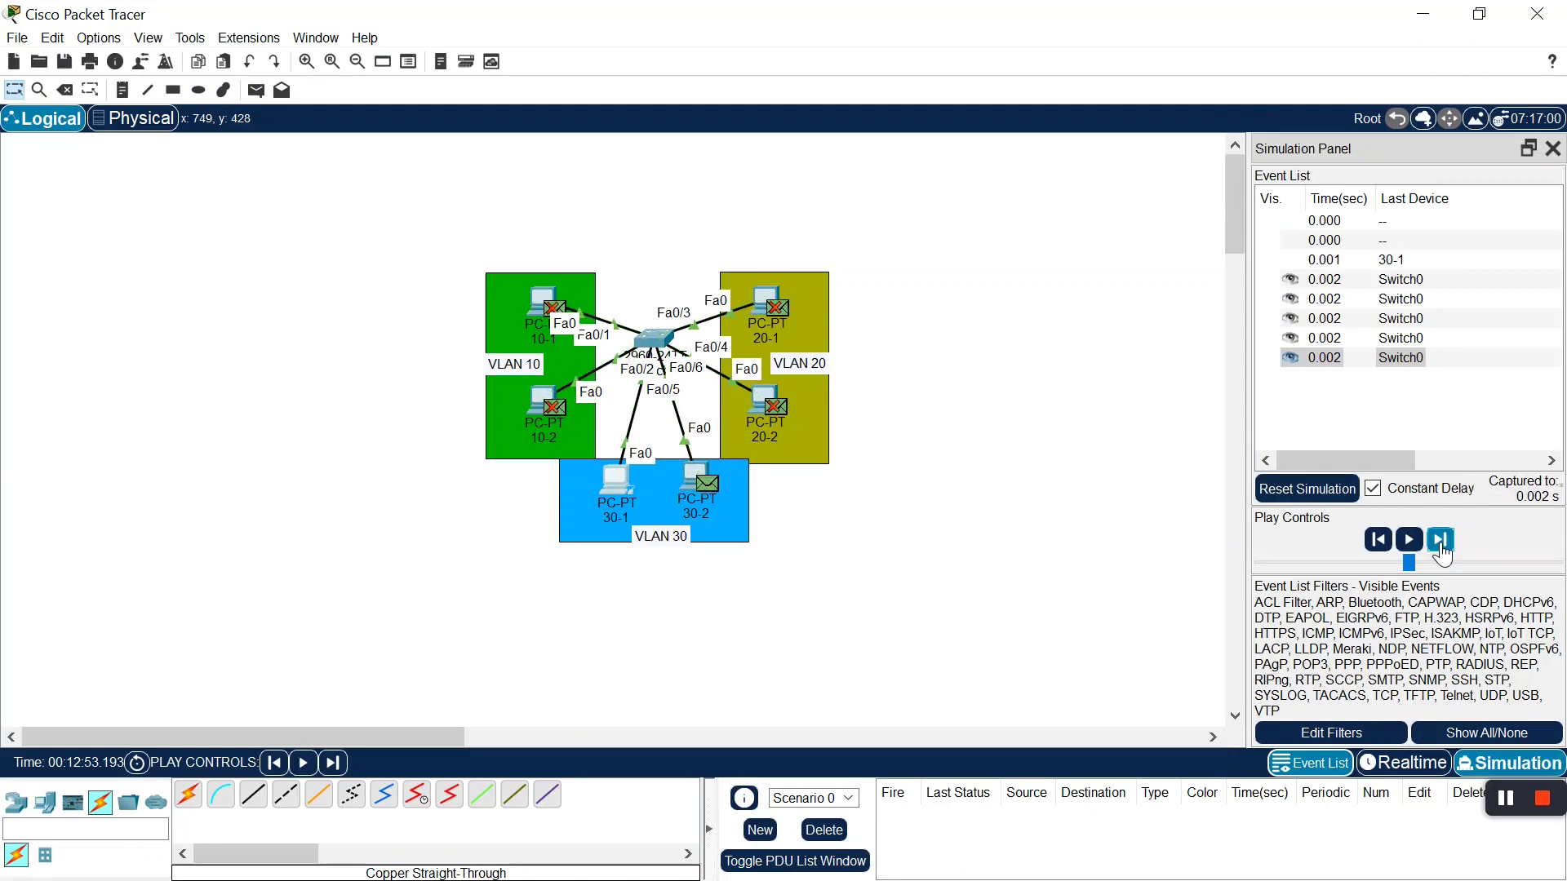
{"action": "left_click", "coordinate": [1439, 545]}
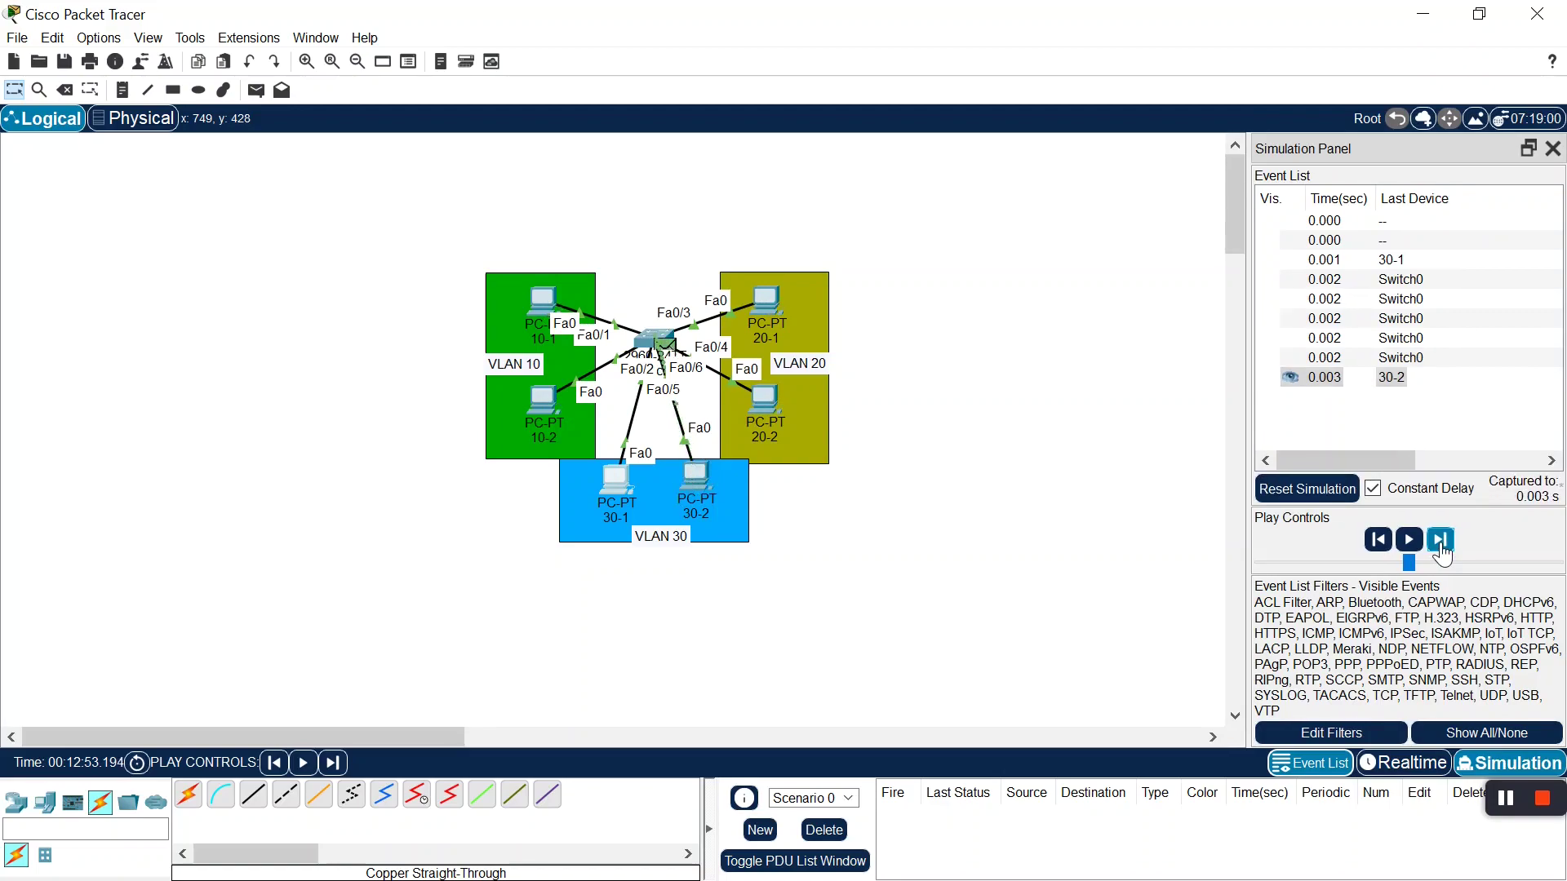
{"action": "left_click", "coordinate": [1440, 542]}
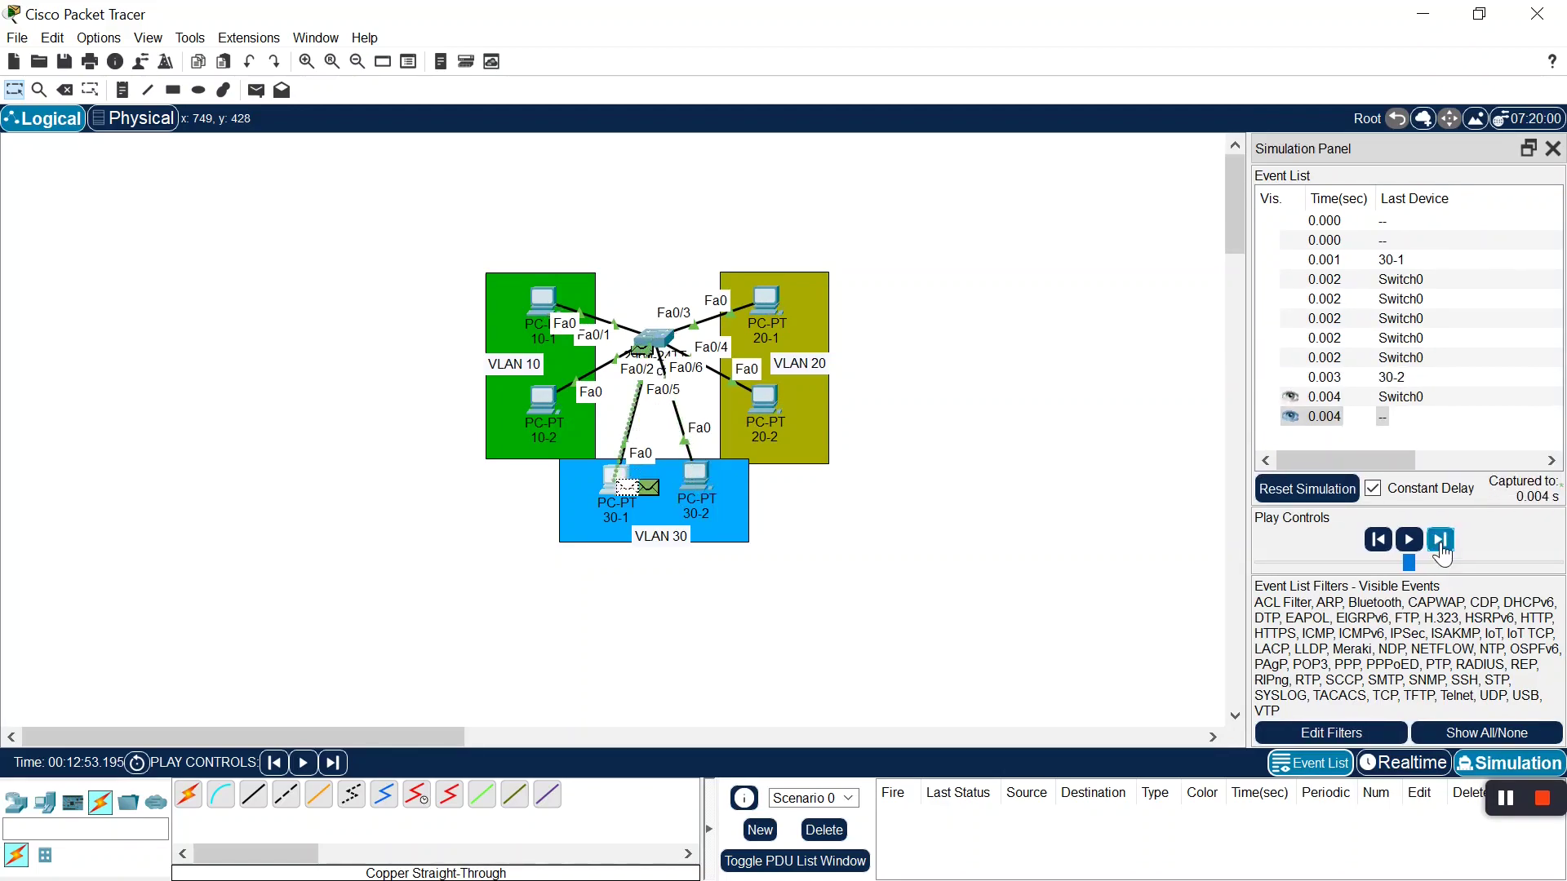
{"action": "left_click", "coordinate": [1441, 545]}
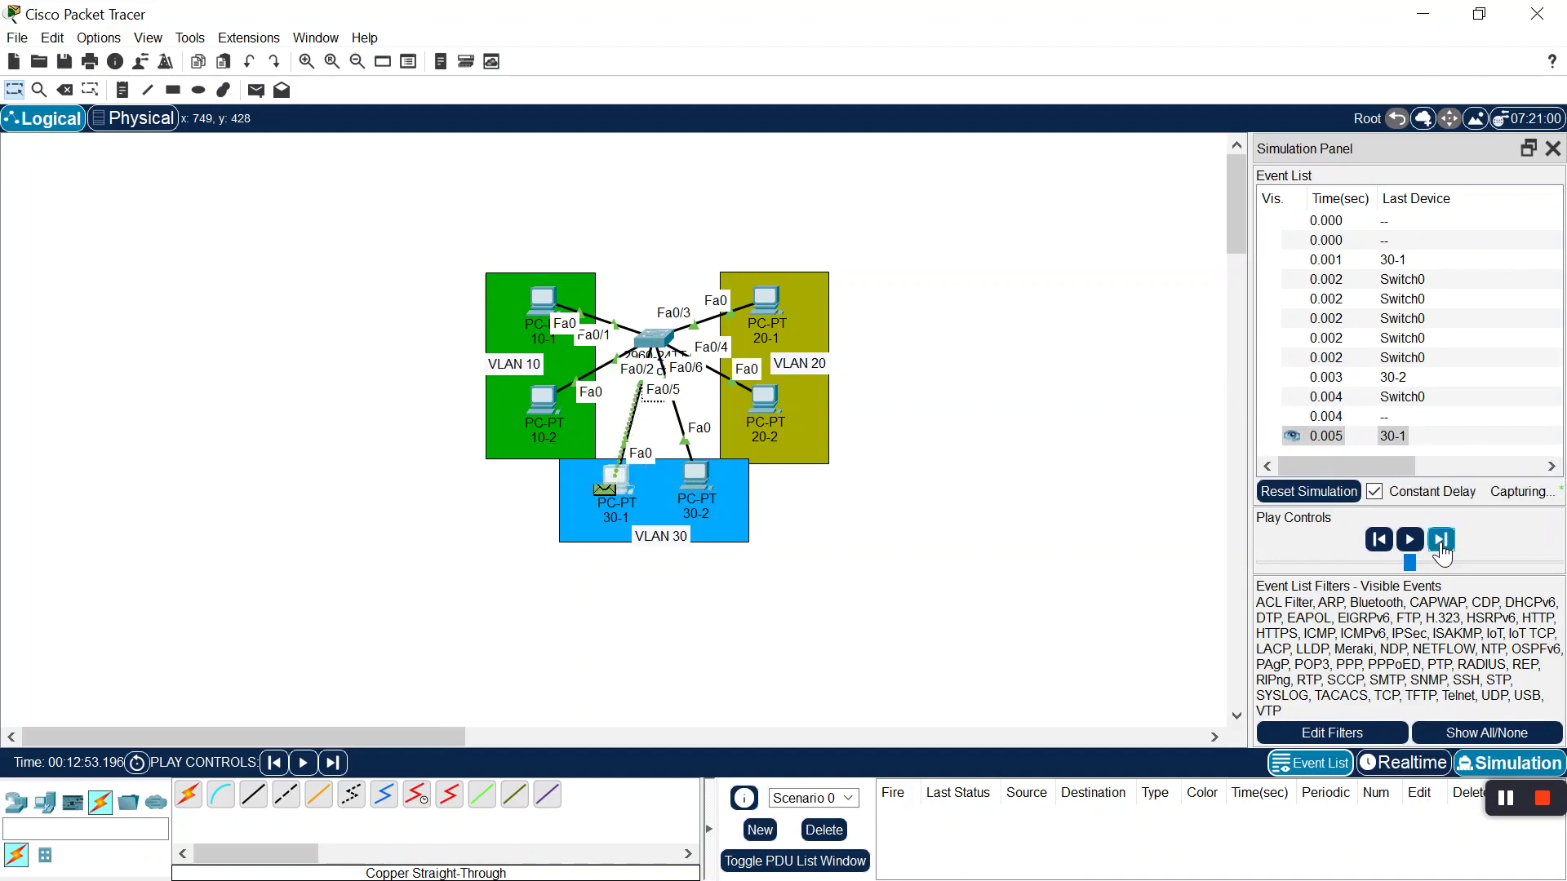
{"action": "left_click", "coordinate": [1440, 545]}
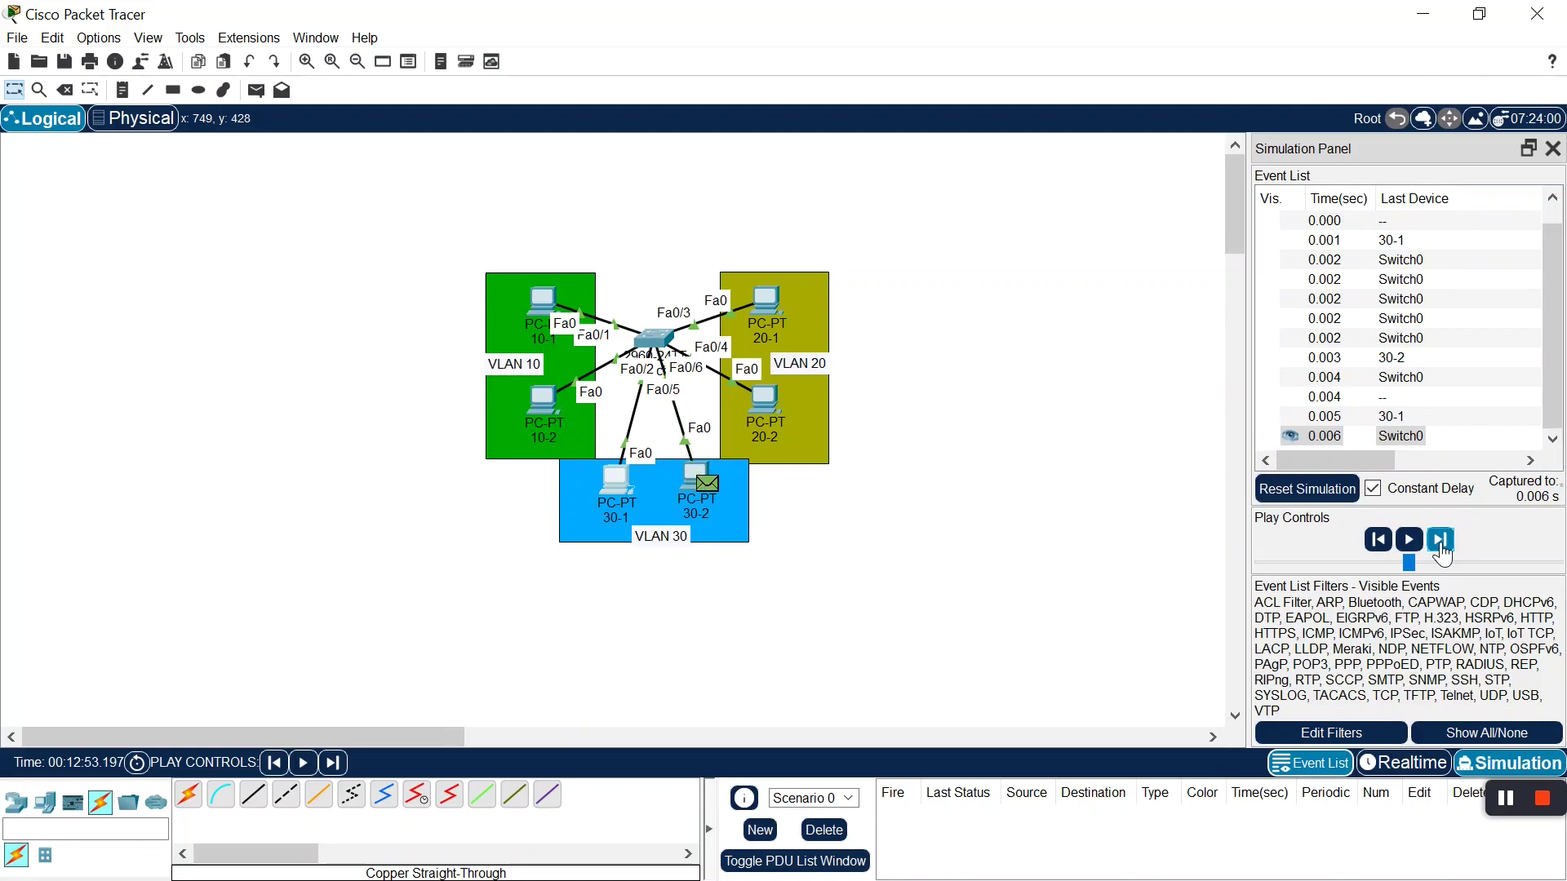
{"action": "left_click", "coordinate": [1440, 546]}
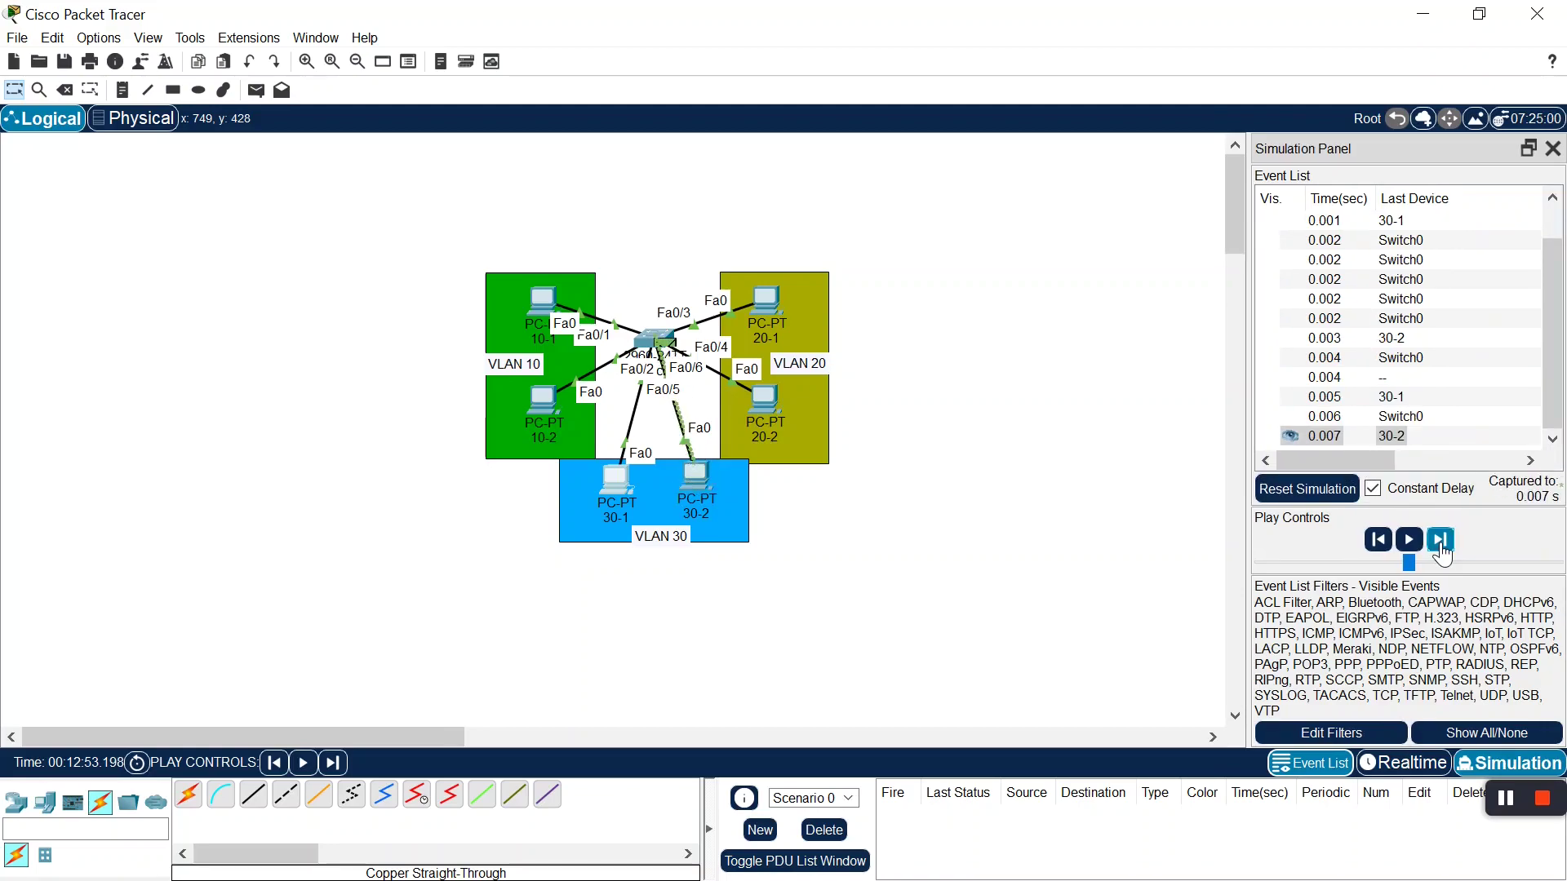
{"action": "left_click", "coordinate": [1441, 542]}
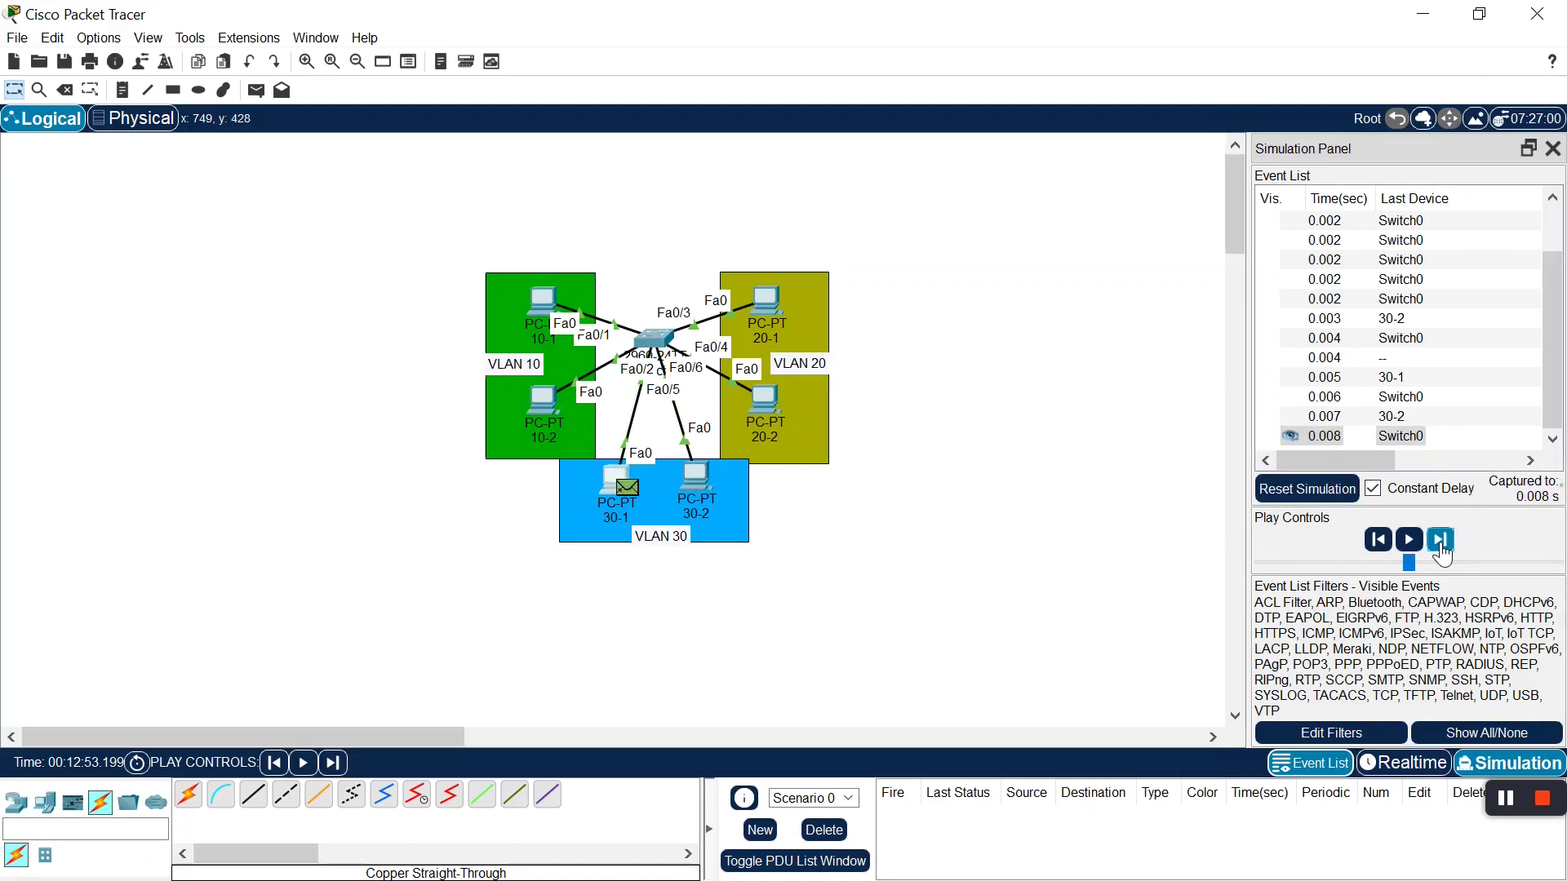
Close the Simulation Panel and return the network to Realtime mode
{"action": "left_click", "coordinate": [1553, 149]}
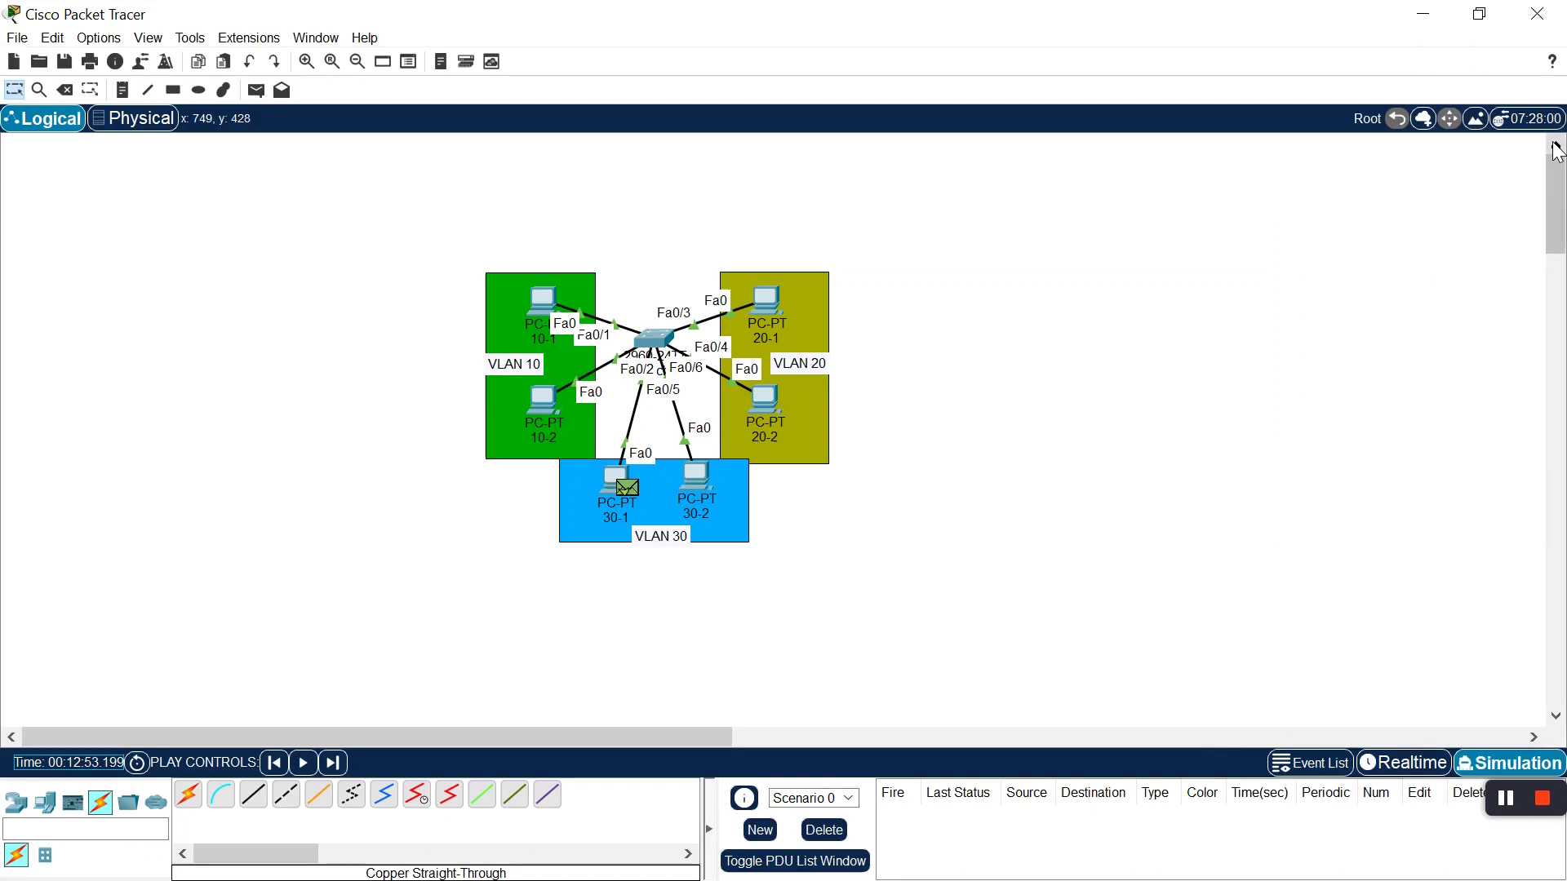
{"action": "left_click", "coordinate": [1394, 764]}
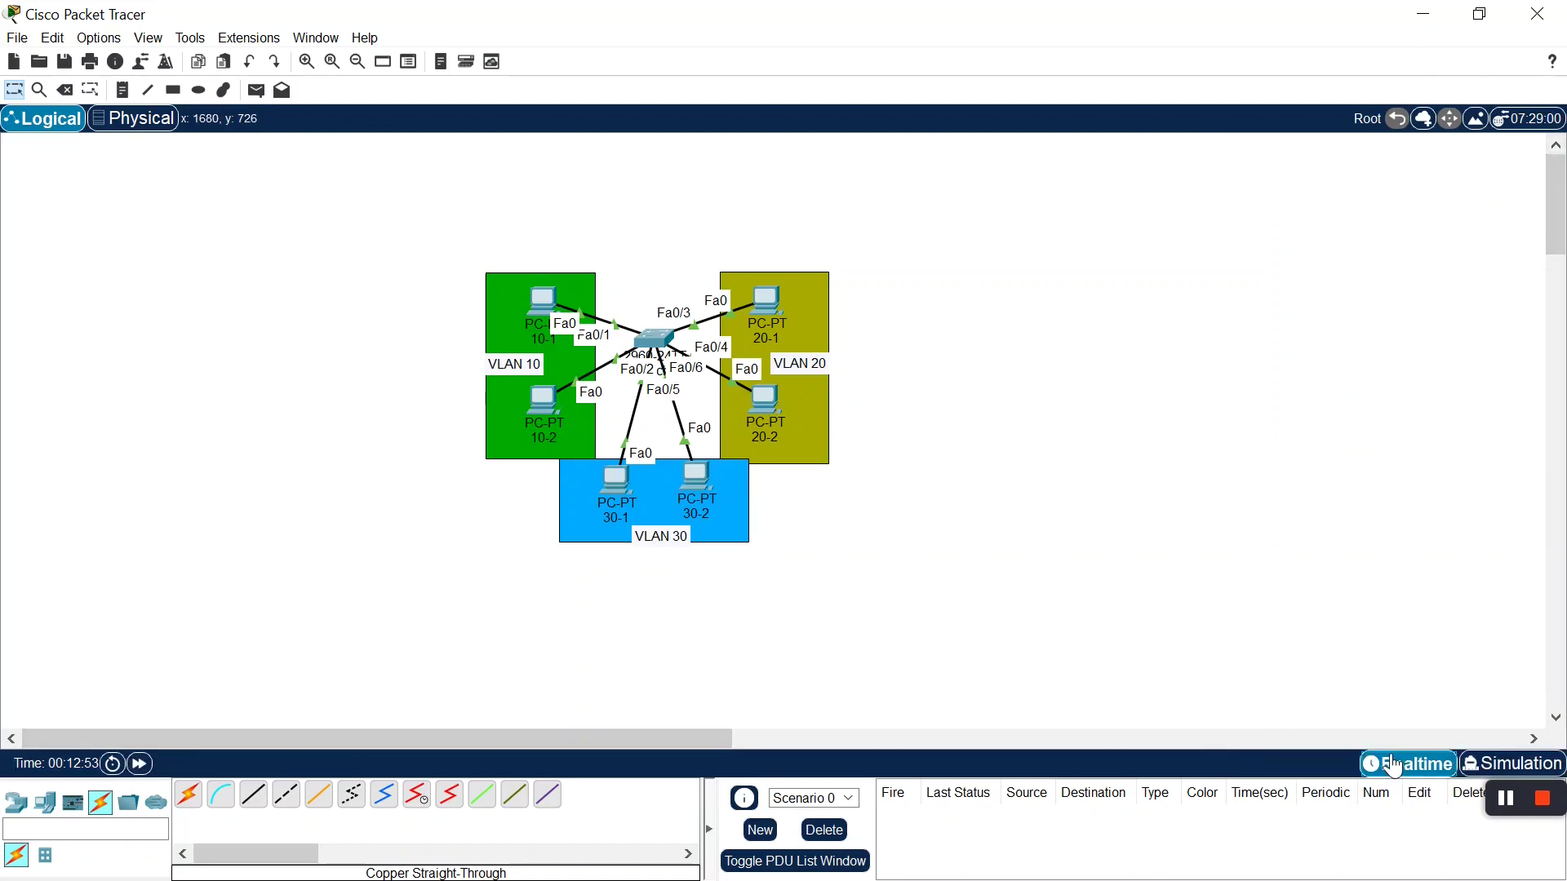